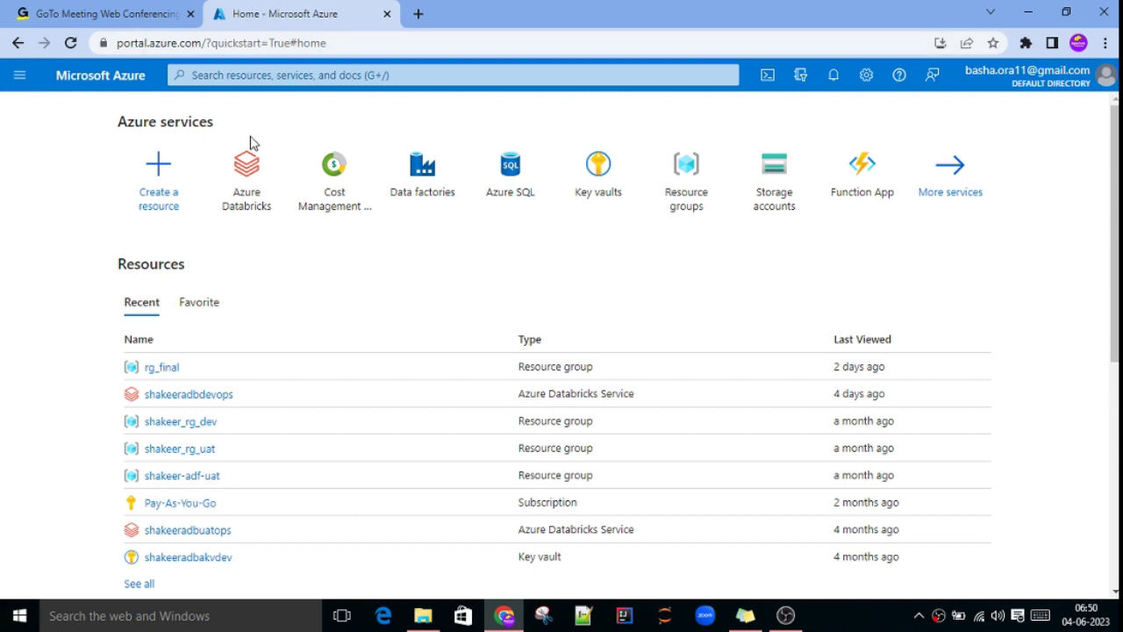
# Step: Start creating a new Azure Databricks workspace from the Azure Databricks service
pyautogui.click(278, 74)
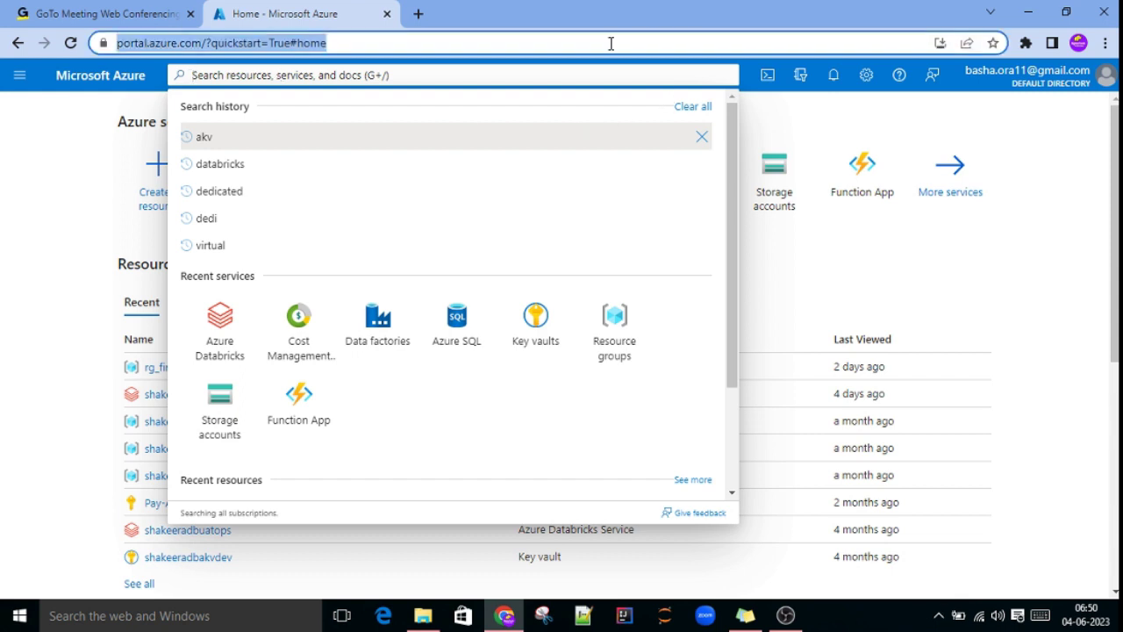
pyautogui.click(794, 116)
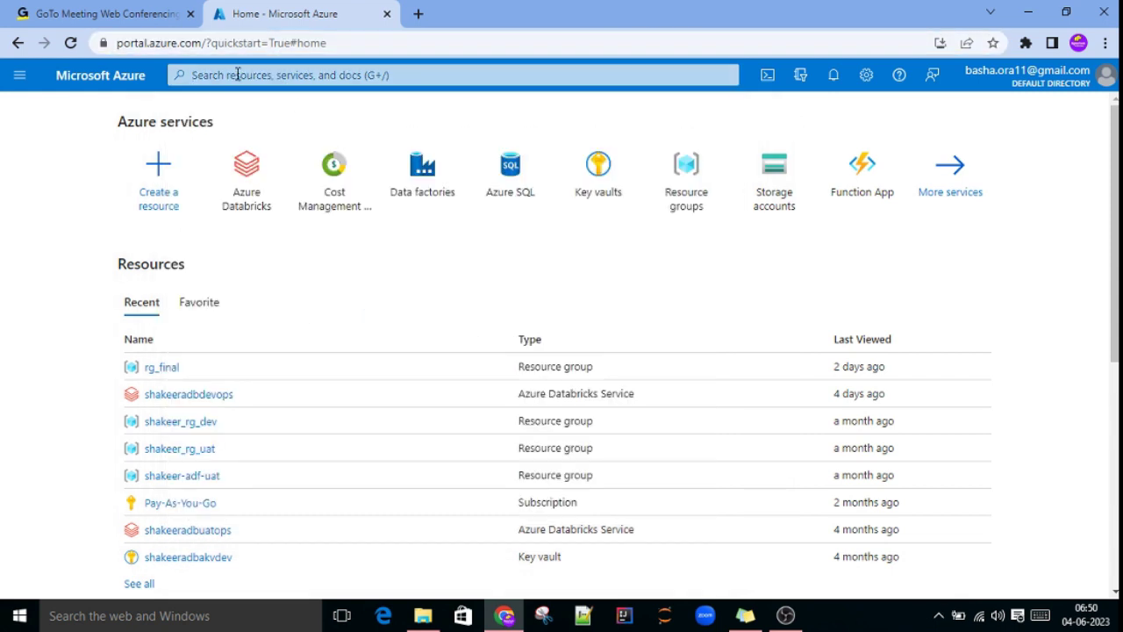
pyautogui.click(246, 200)
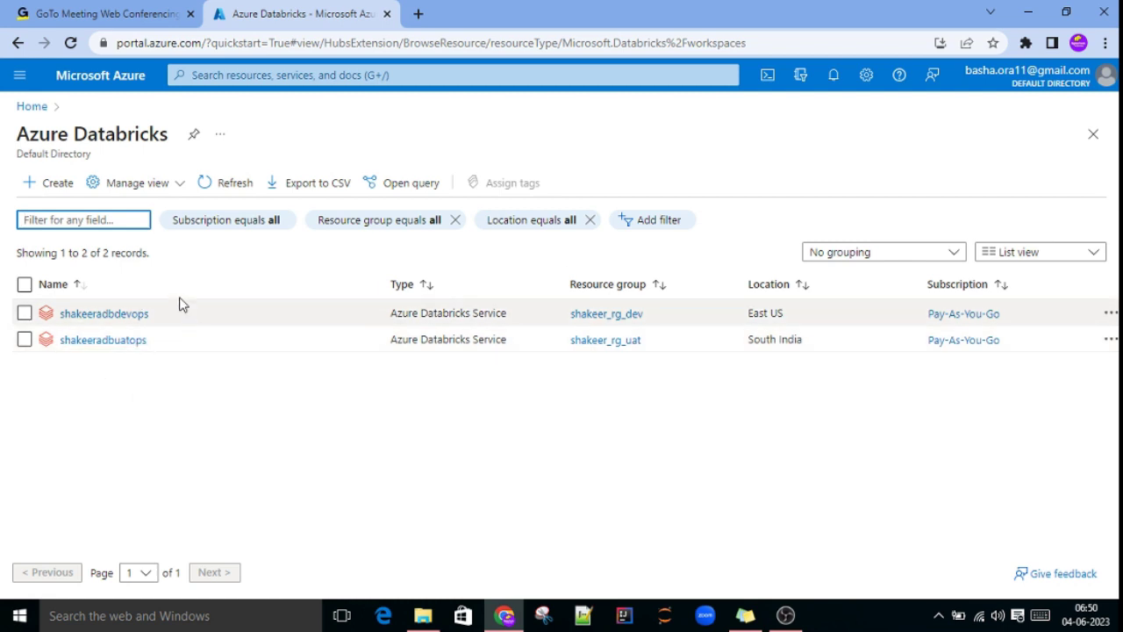
pyautogui.click(53, 183)
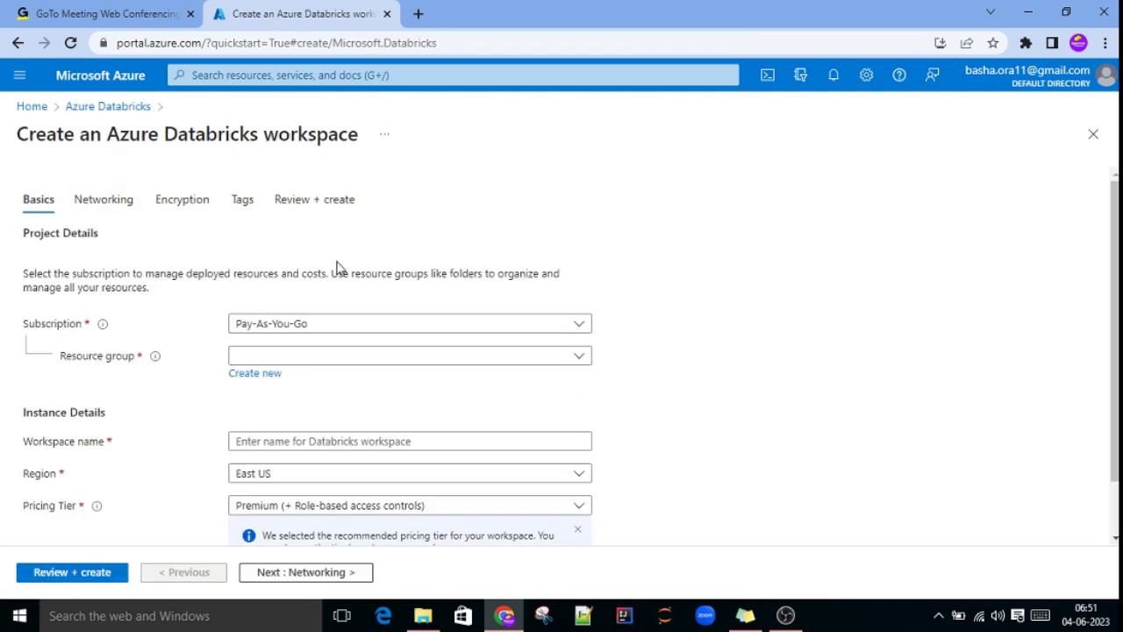
pyautogui.scroll(-2, 337, 268)
pyautogui.scroll(2, 337, 268)
pyautogui.scroll(-1, 338, 267)
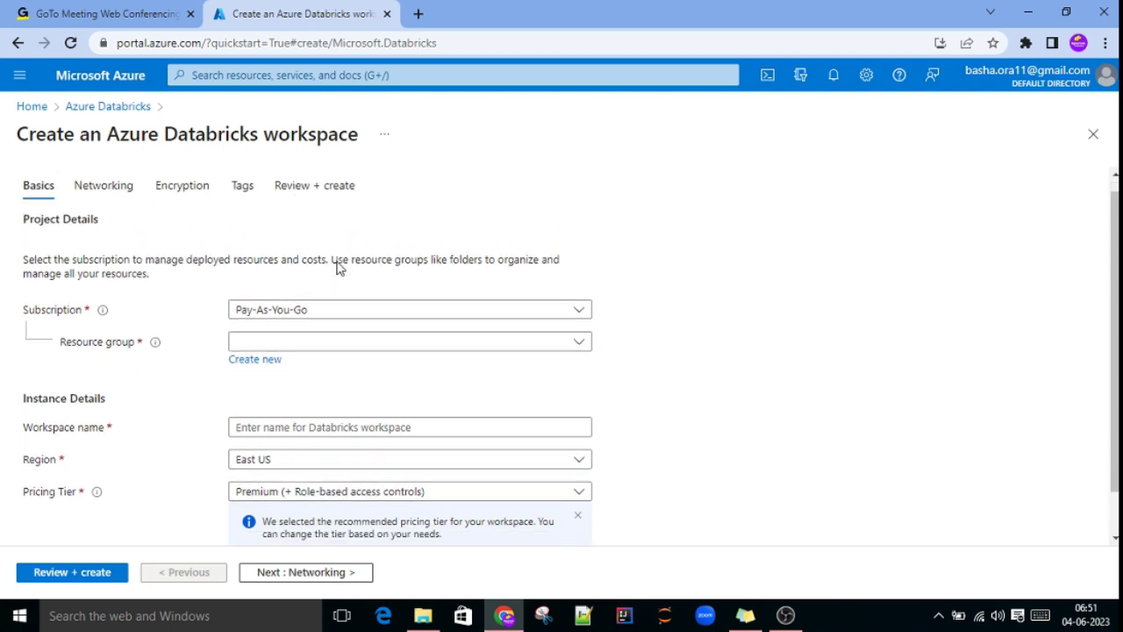
pyautogui.scroll(1, 338, 268)
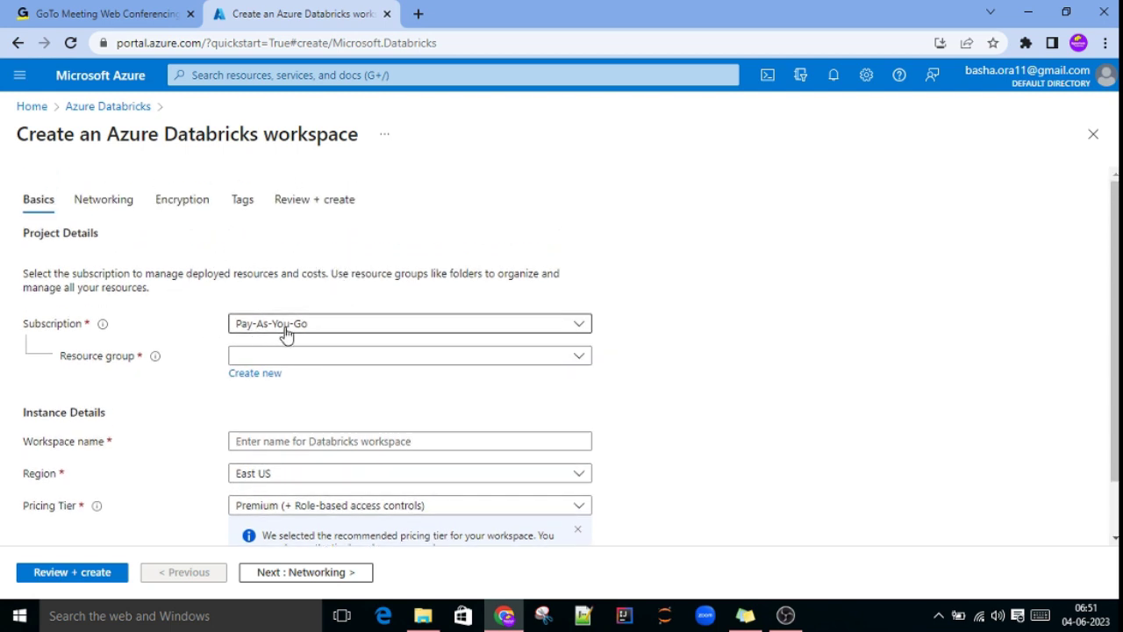
# Step: Assign the workspace to the existing resource group rg_final under the Pay-As-You-Go subscription
pyautogui.click(336, 335)
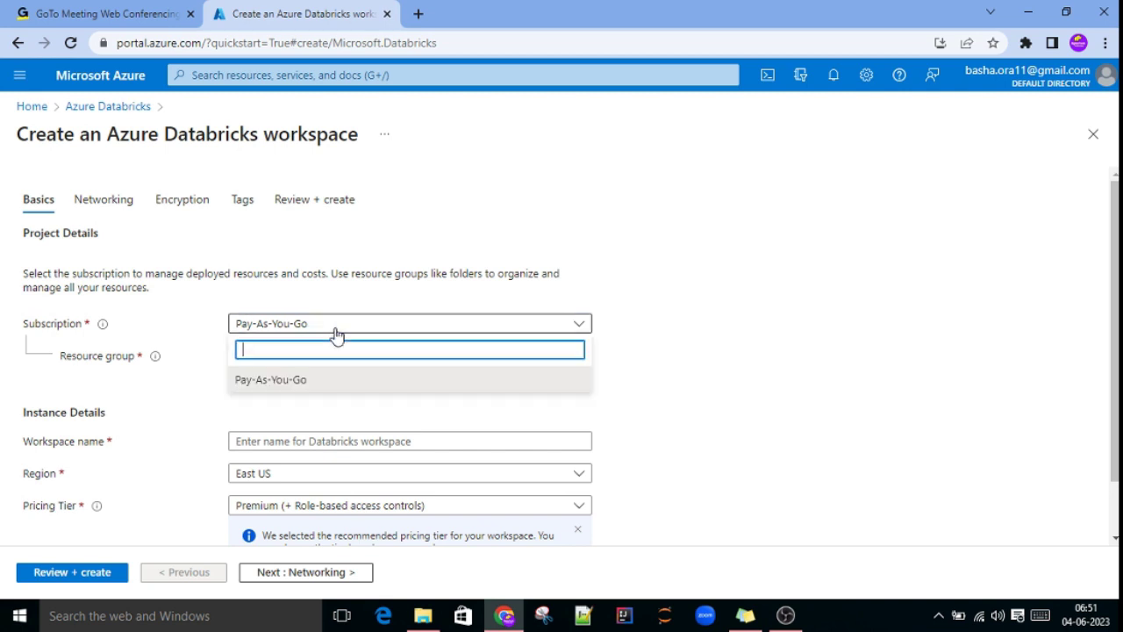
pyautogui.click(336, 332)
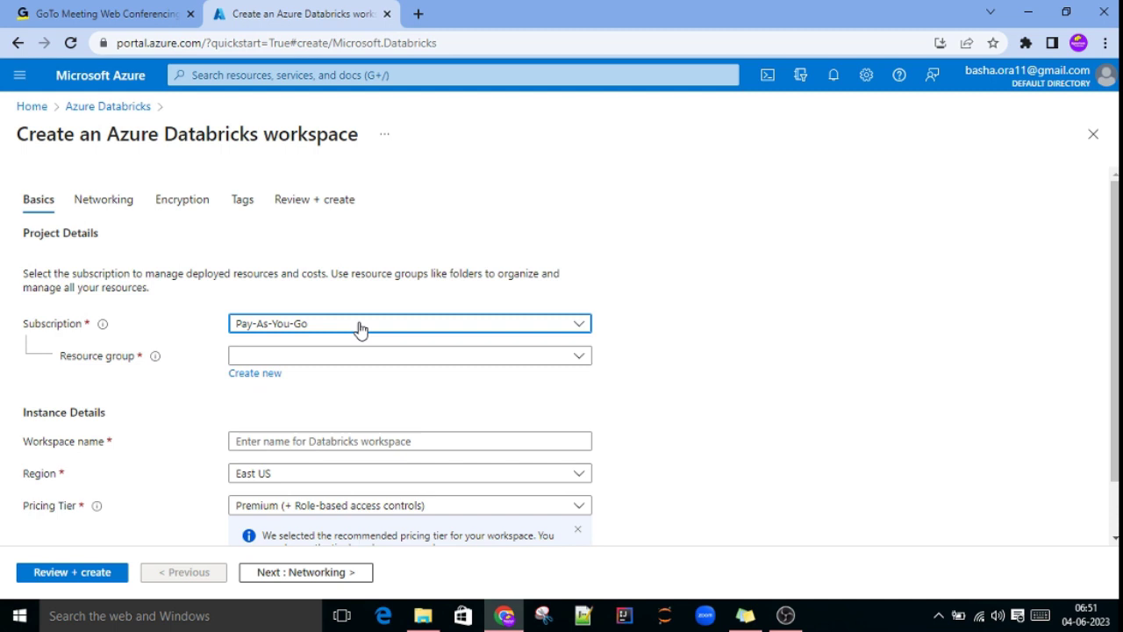
pyautogui.click(357, 360)
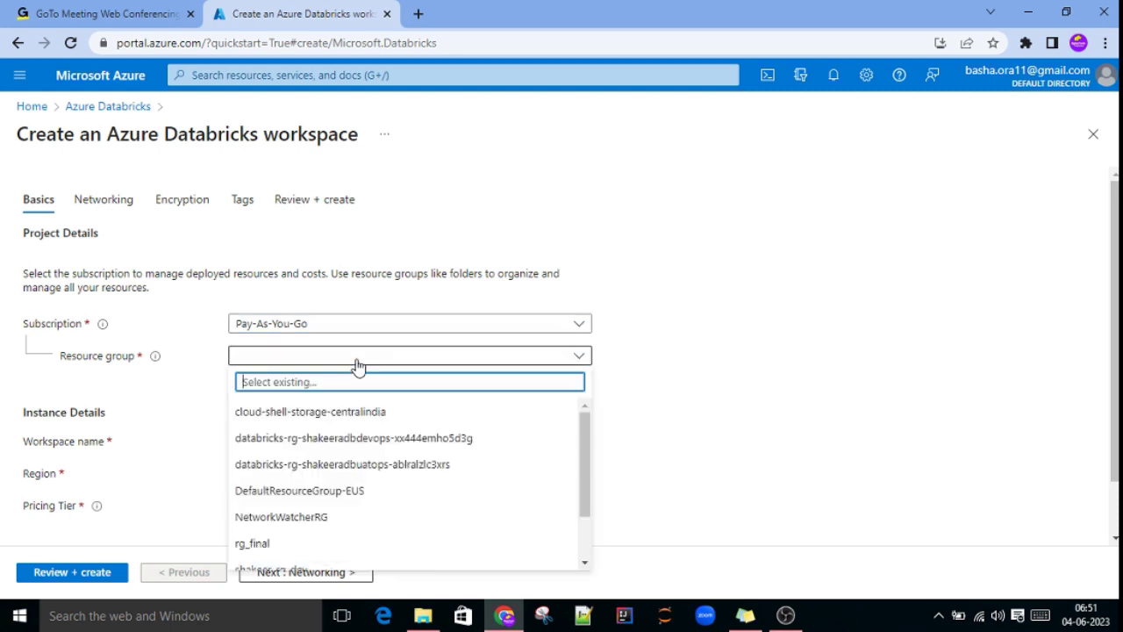
pyautogui.scroll(-2, 357, 428)
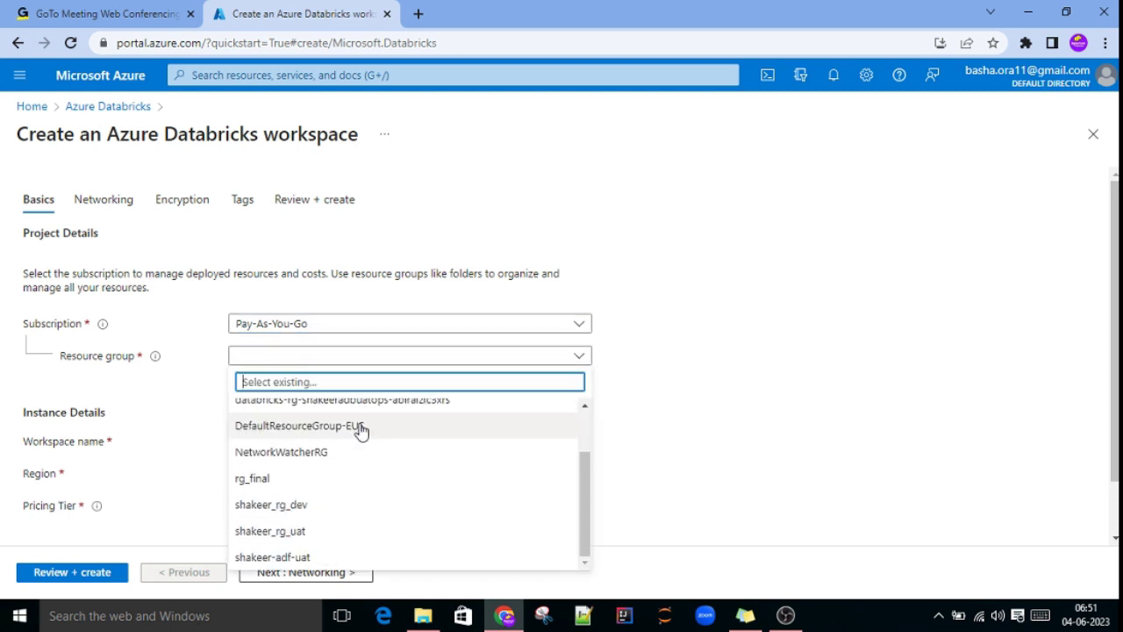
pyautogui.click(260, 481)
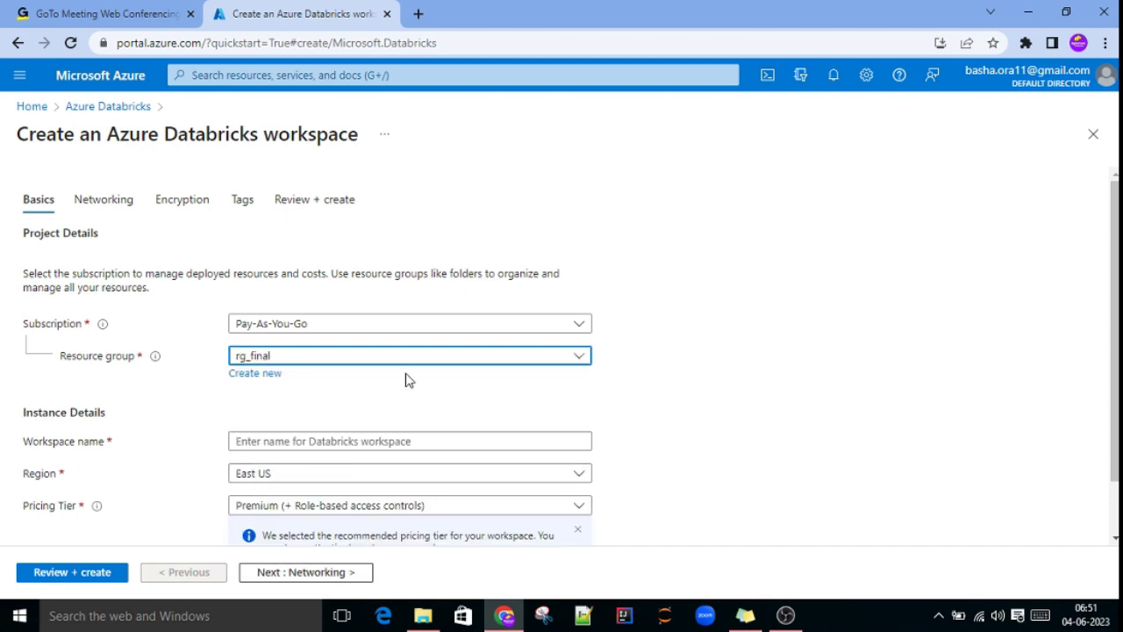
# Step: Name the Databricks workspace ADB20230601
pyautogui.scroll(-1, 401, 376)
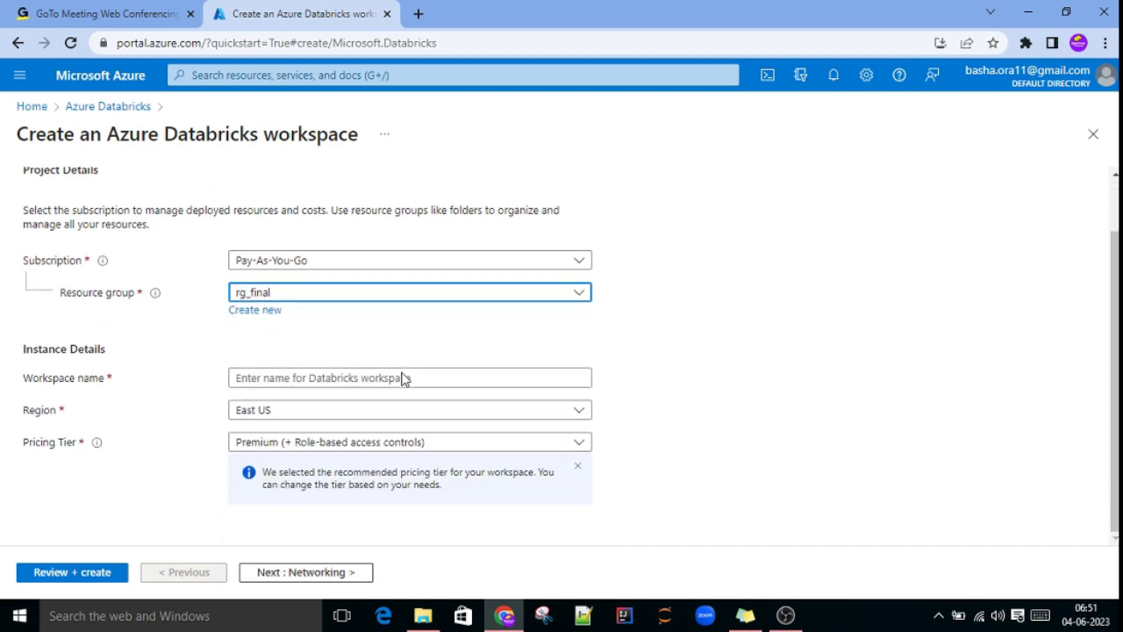
pyautogui.click(339, 377)
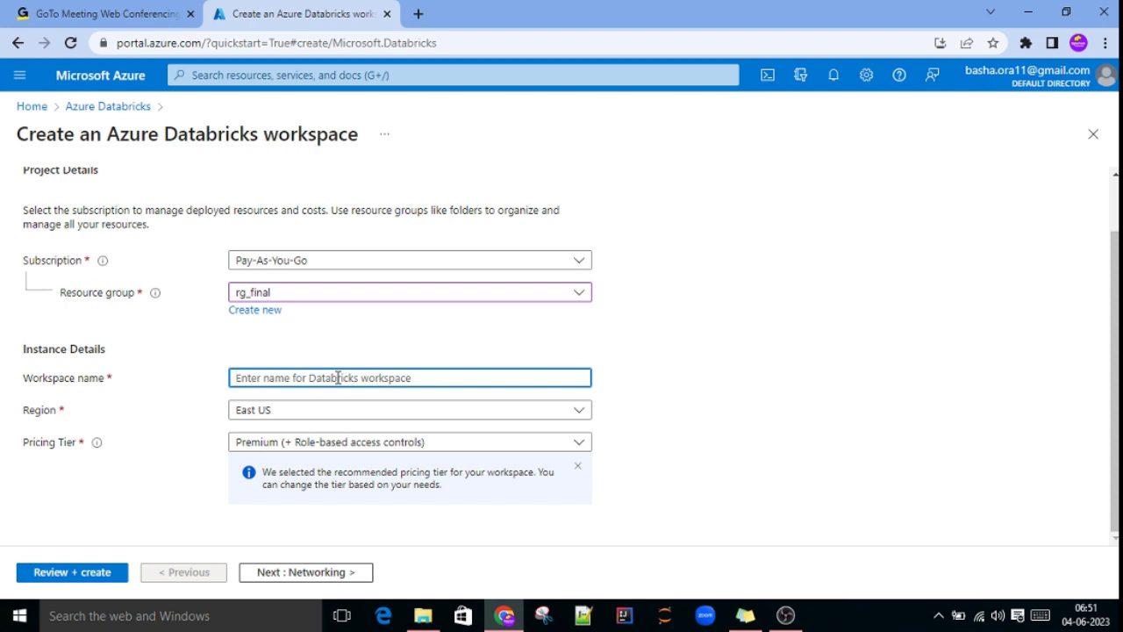
pyautogui.write('ADB')
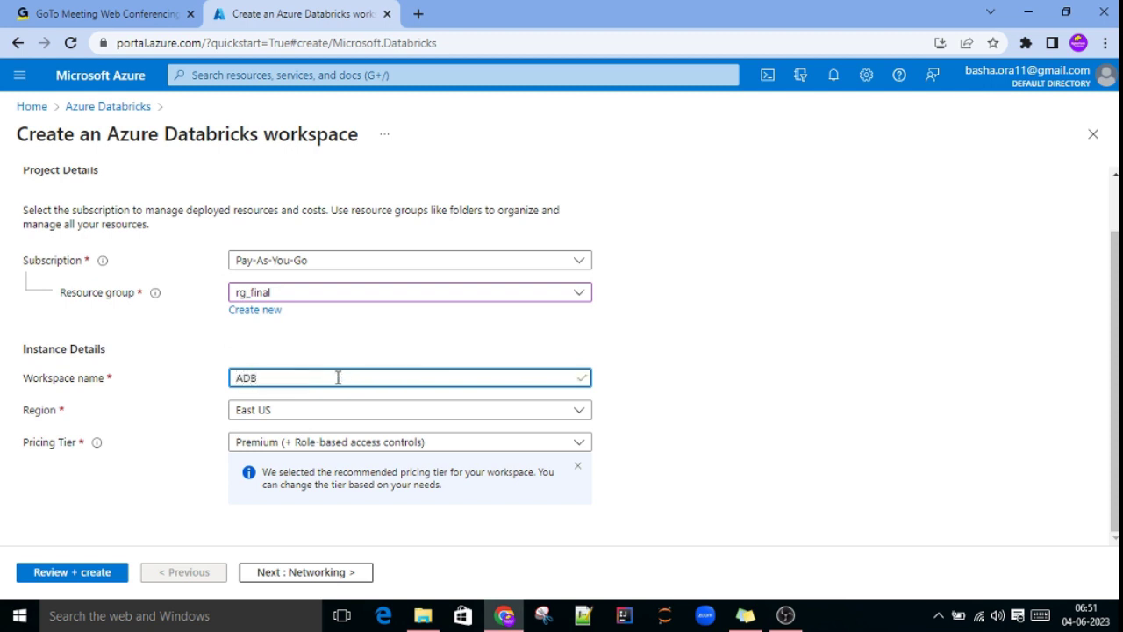
pyautogui.write('20230603')
pyautogui.press('BackSpace')
pyautogui.write('1')
# Step: Set the workspace's region to South India
pyautogui.click(347, 412)
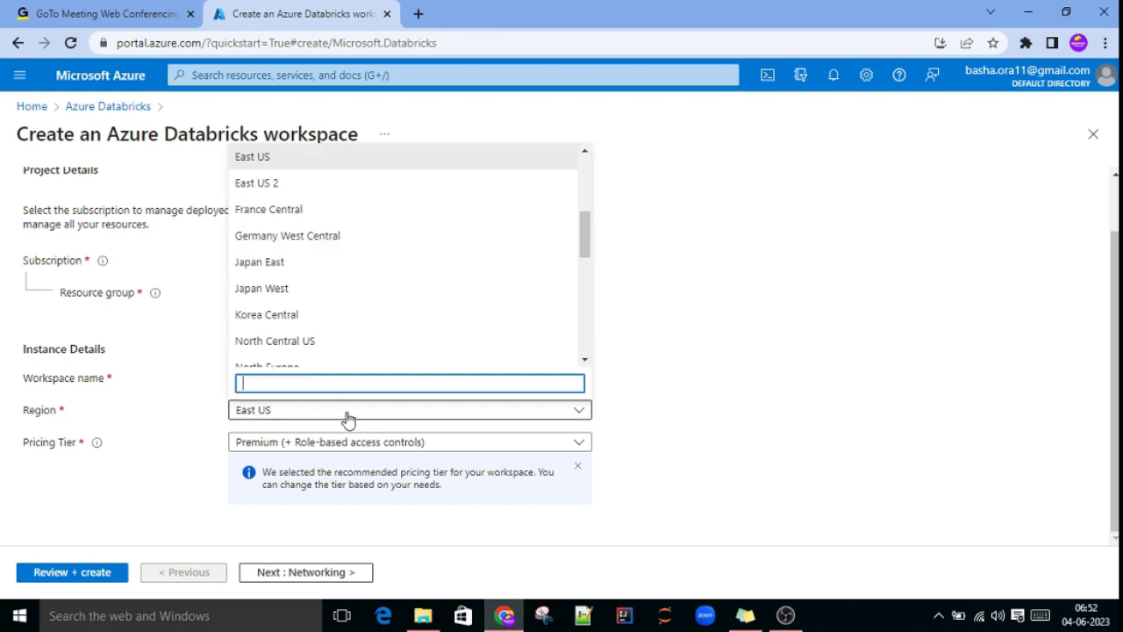
pyautogui.click(348, 419)
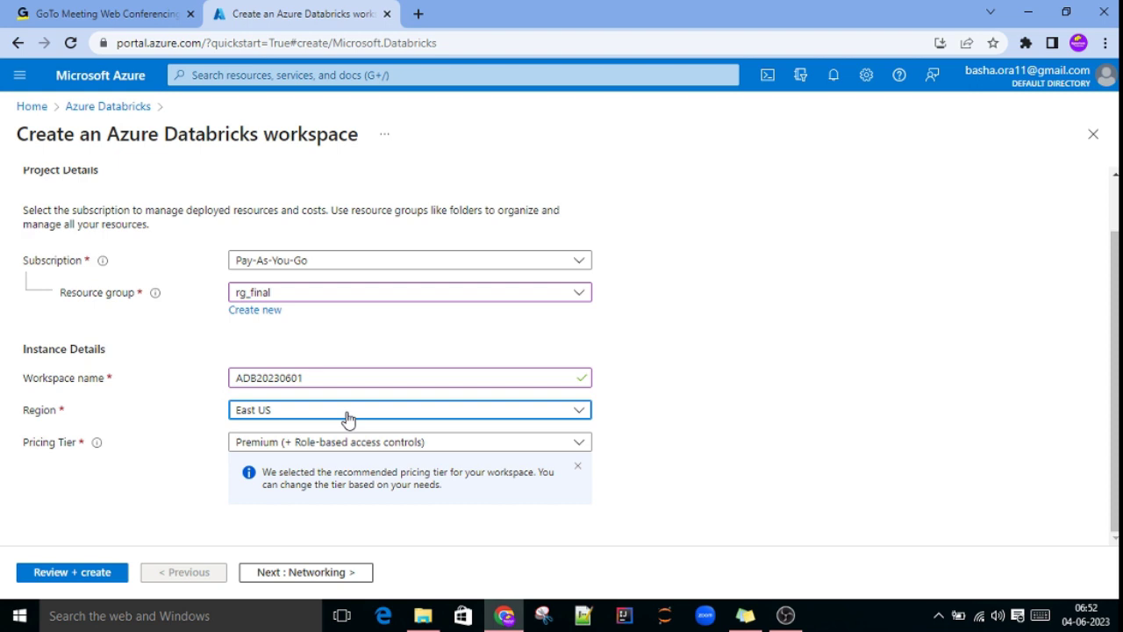
pyautogui.click(348, 419)
pyautogui.scroll(-5, 371, 363)
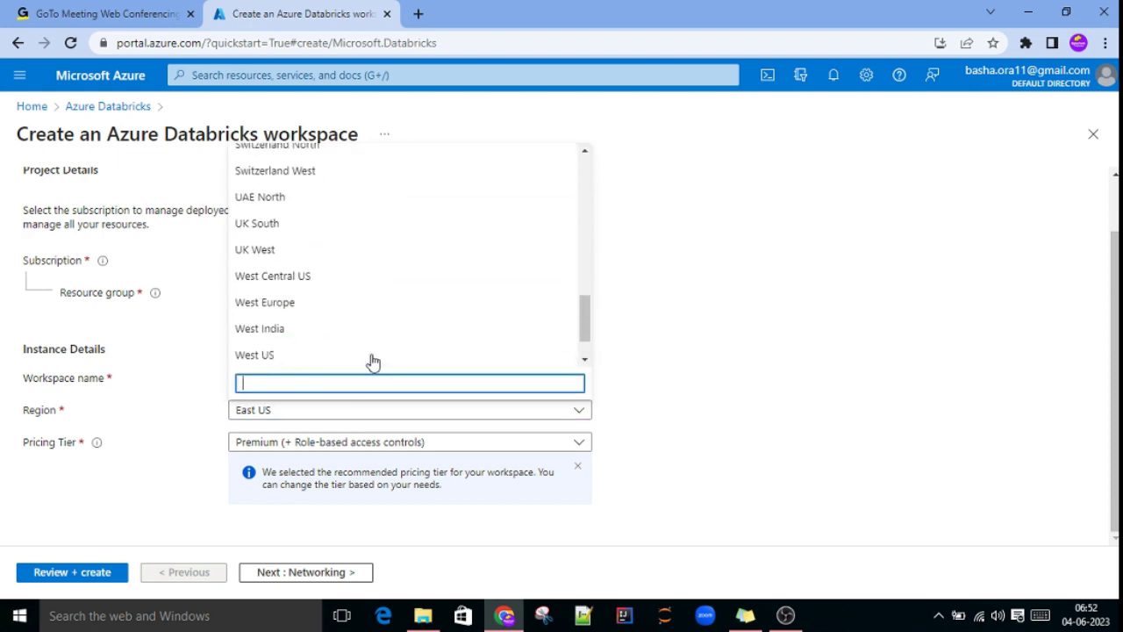
pyautogui.scroll(1, 371, 362)
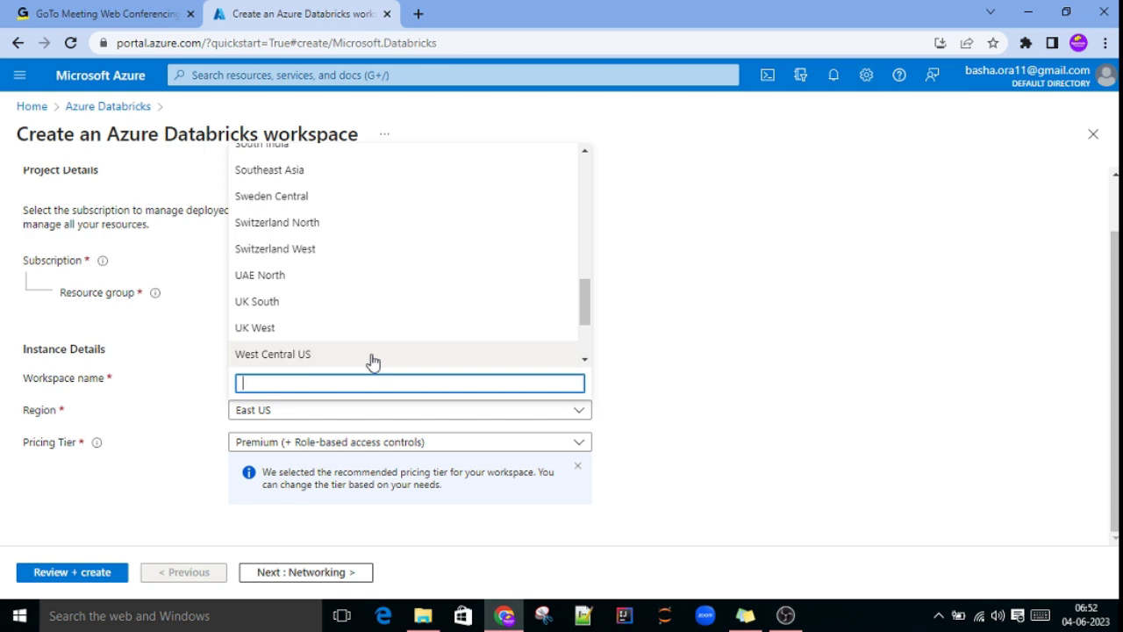
pyautogui.scroll(3, 371, 361)
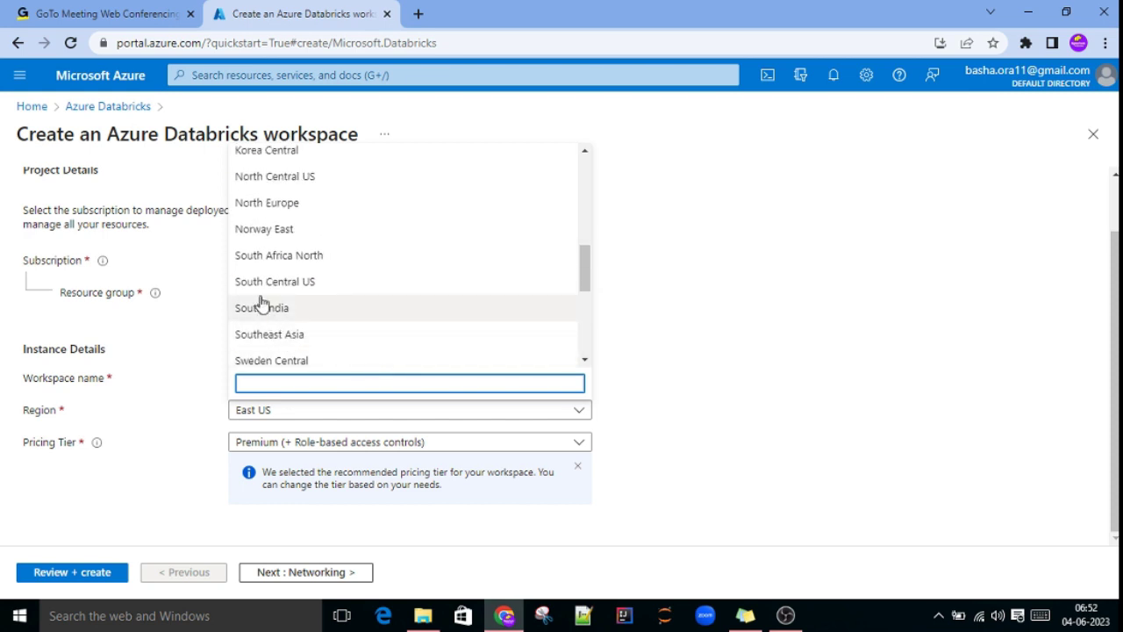
pyautogui.click(261, 311)
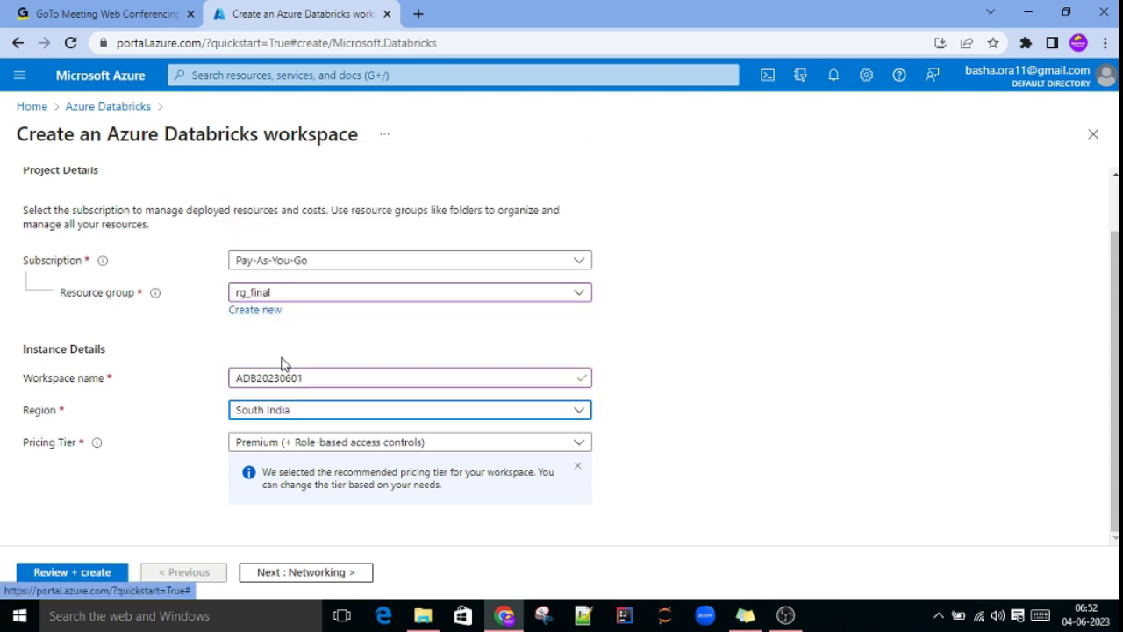
# Step: Set the workspace's pricing tier to Trial (Premium - 14-Days Free DBUs)
pyautogui.click(391, 449)
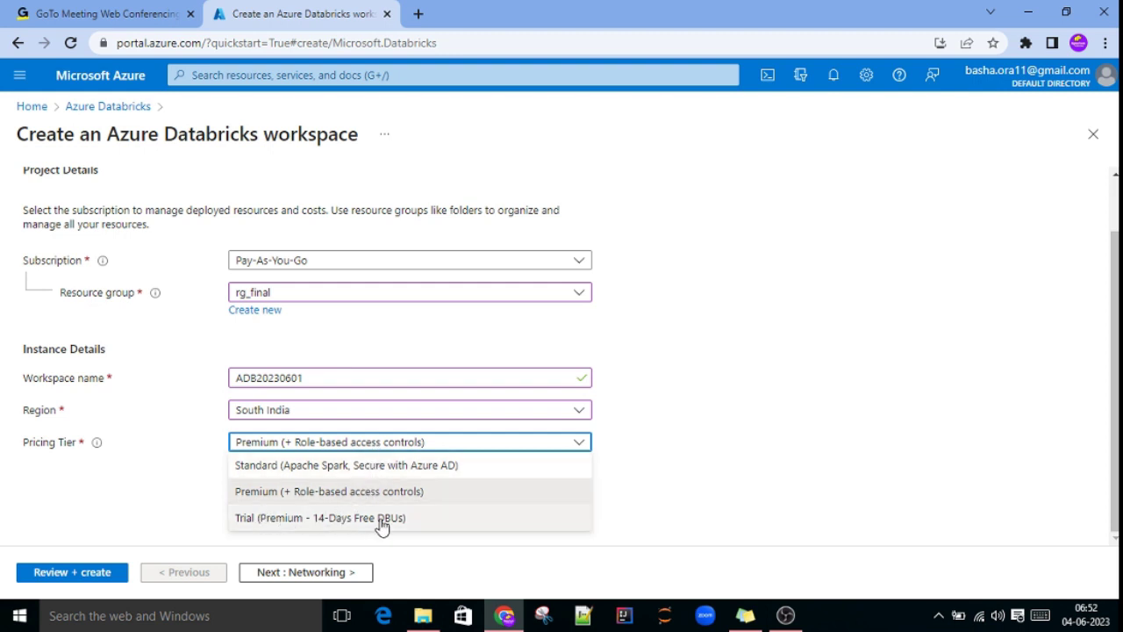
pyautogui.click(311, 519)
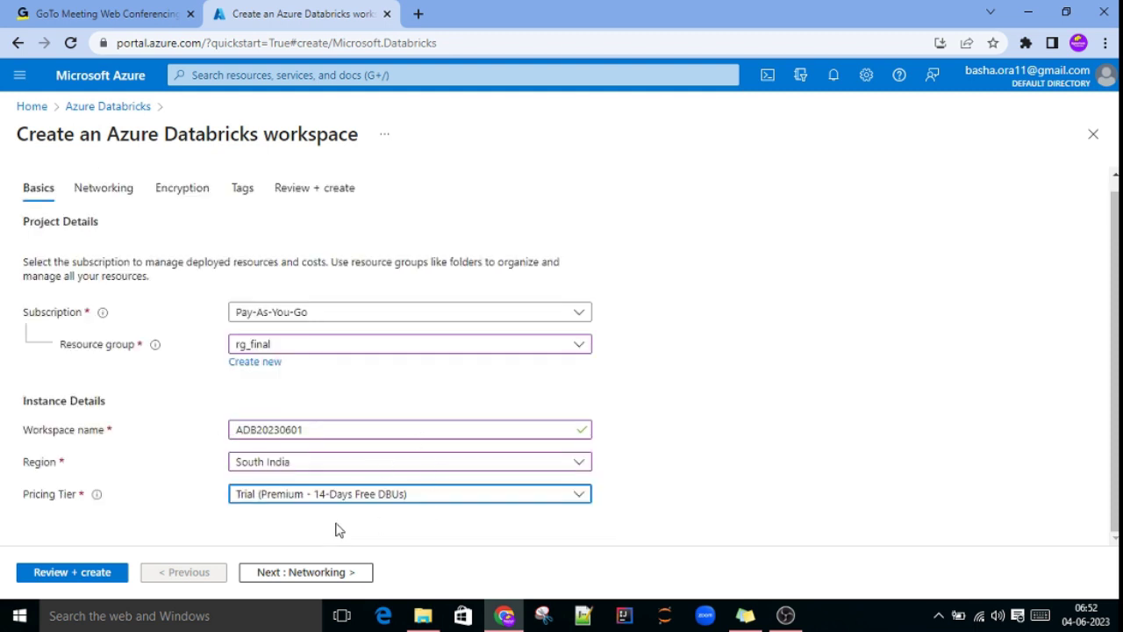
pyautogui.click(169, 520)
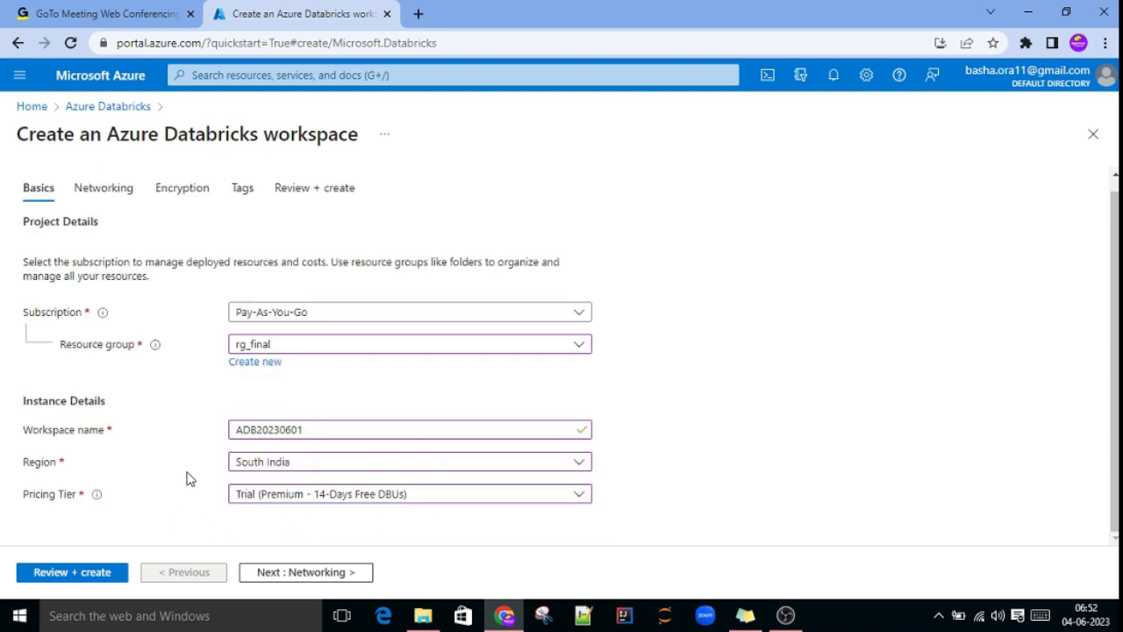
# Step: Examine the networking, encryption and tag options for the new workspace without changing them
pyautogui.click(112, 188)
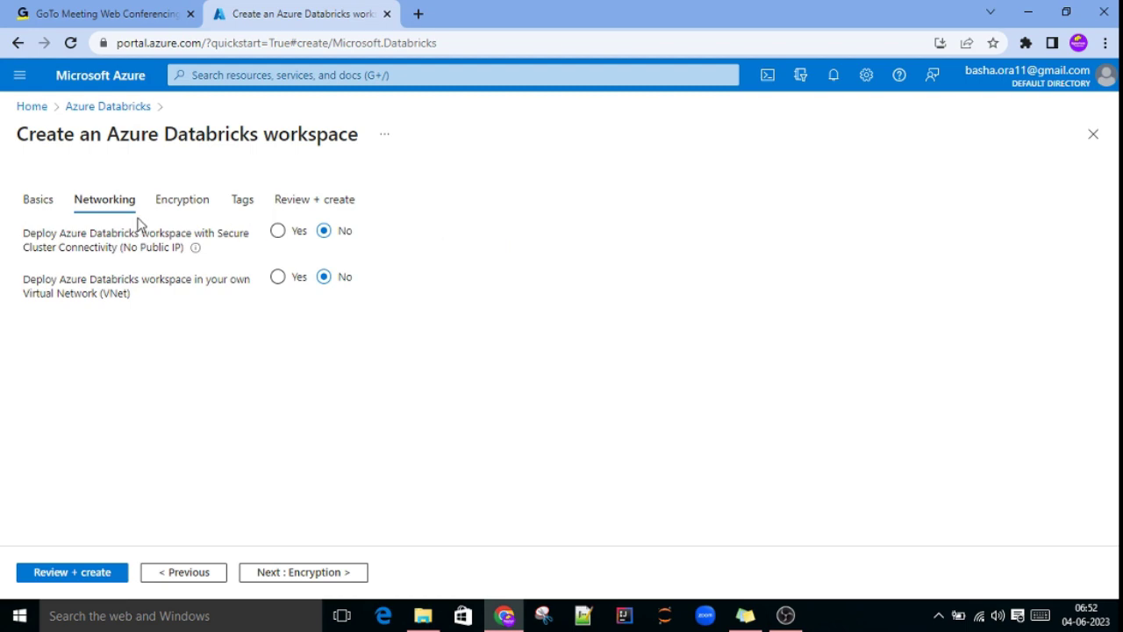
pyautogui.click(179, 202)
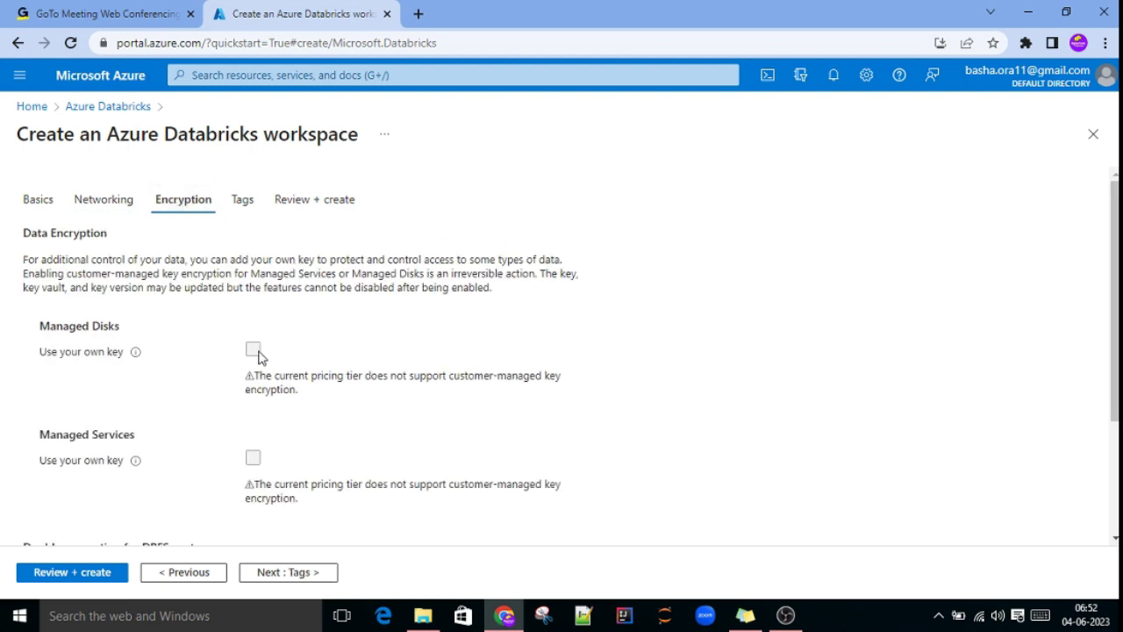
pyautogui.scroll(-2, 293, 381)
pyautogui.scroll(4, 293, 380)
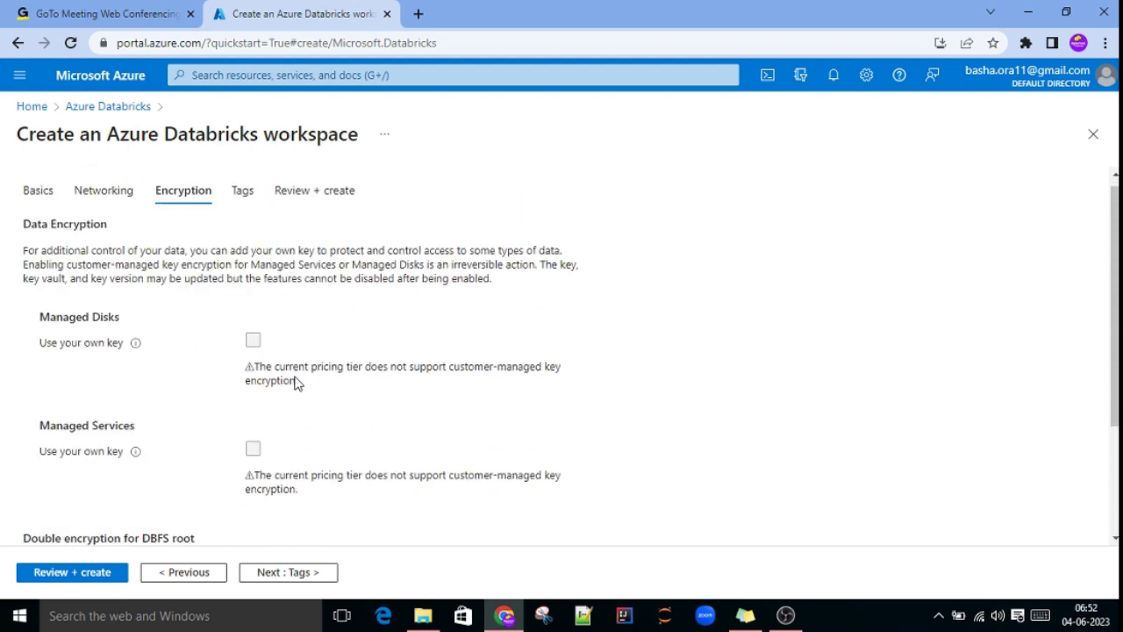
pyautogui.click(250, 202)
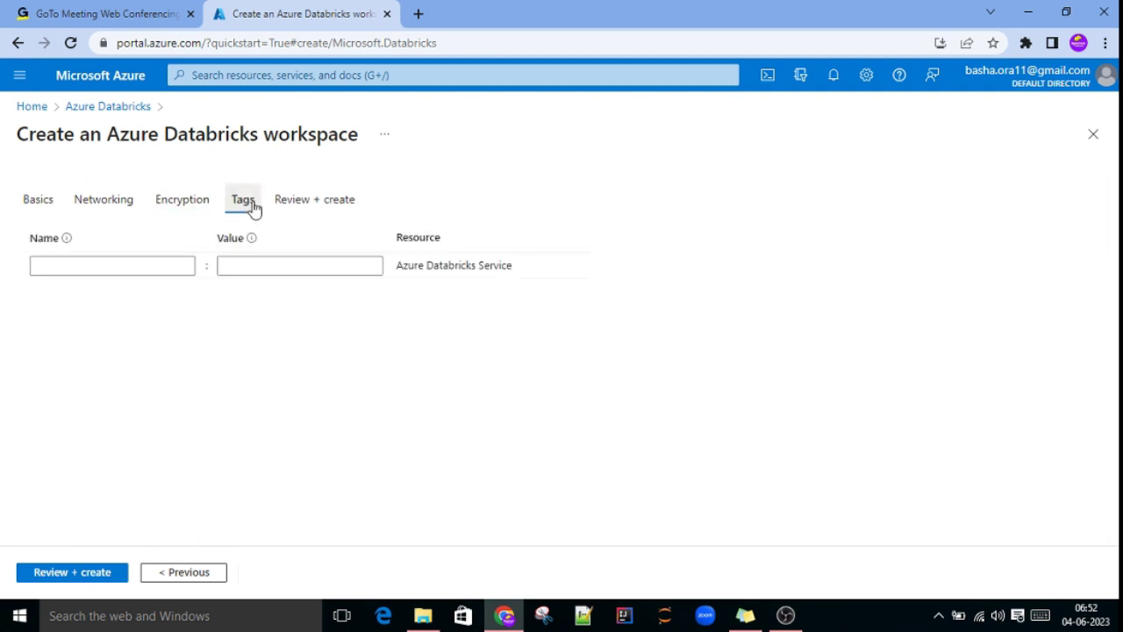
pyautogui.click(132, 260)
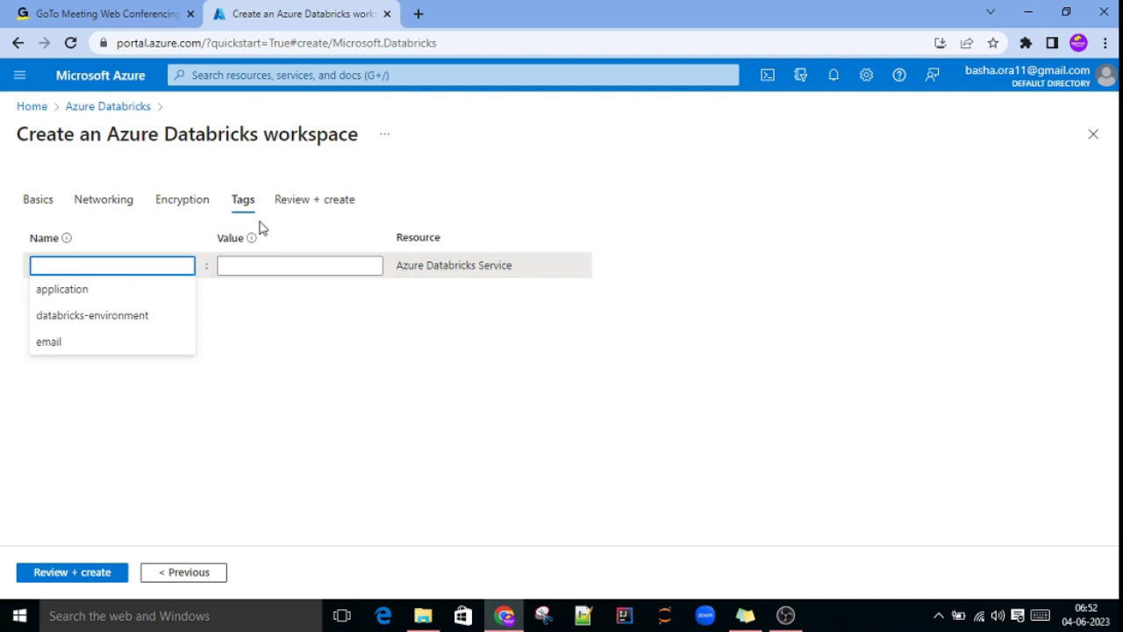
# Step: Validate the workspace configuration and review its summary of basics, networking and encryption settings
pyautogui.click(327, 203)
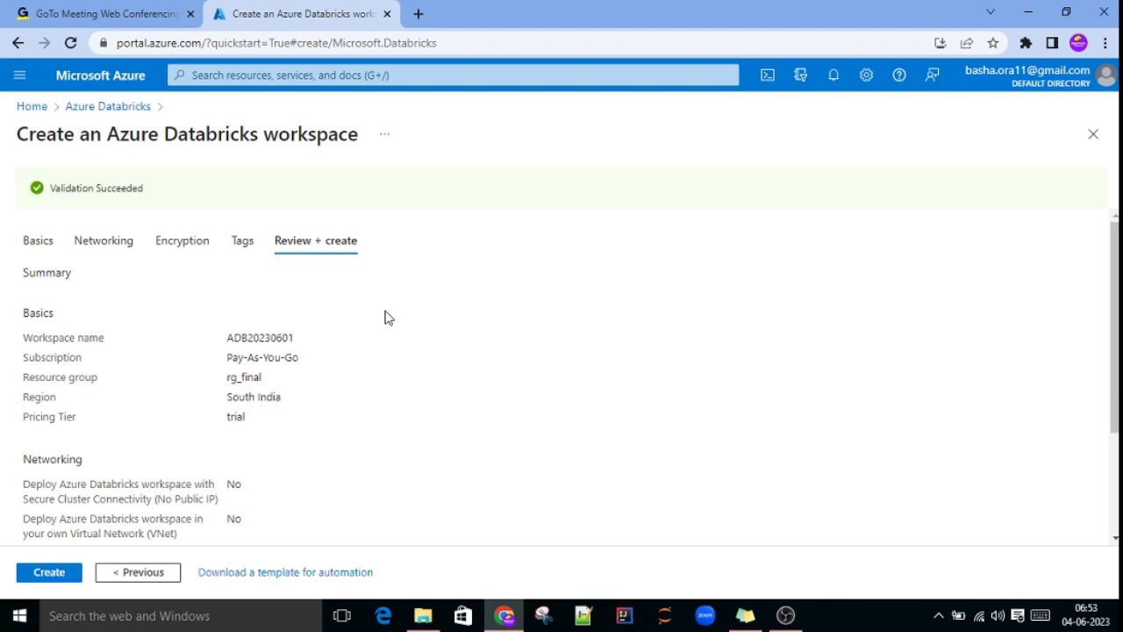
pyautogui.scroll(-3, 388, 318)
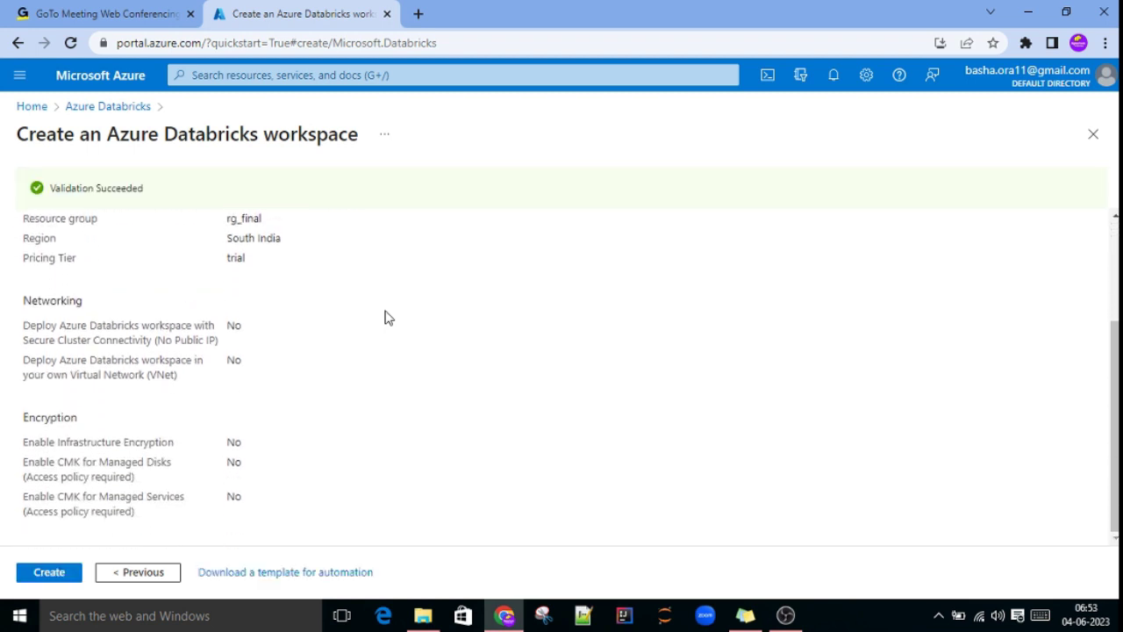
pyautogui.scroll(3, 388, 318)
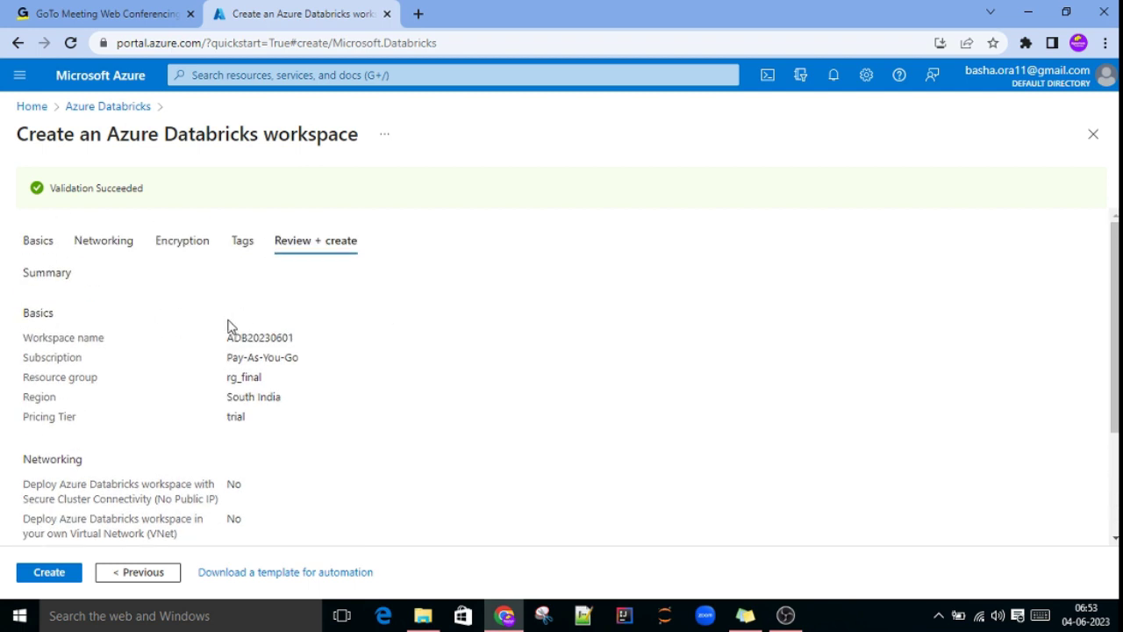
pyautogui.moveTo(226, 337); pyautogui.dragTo(282, 338)
pyautogui.scroll(-2, 358, 356)
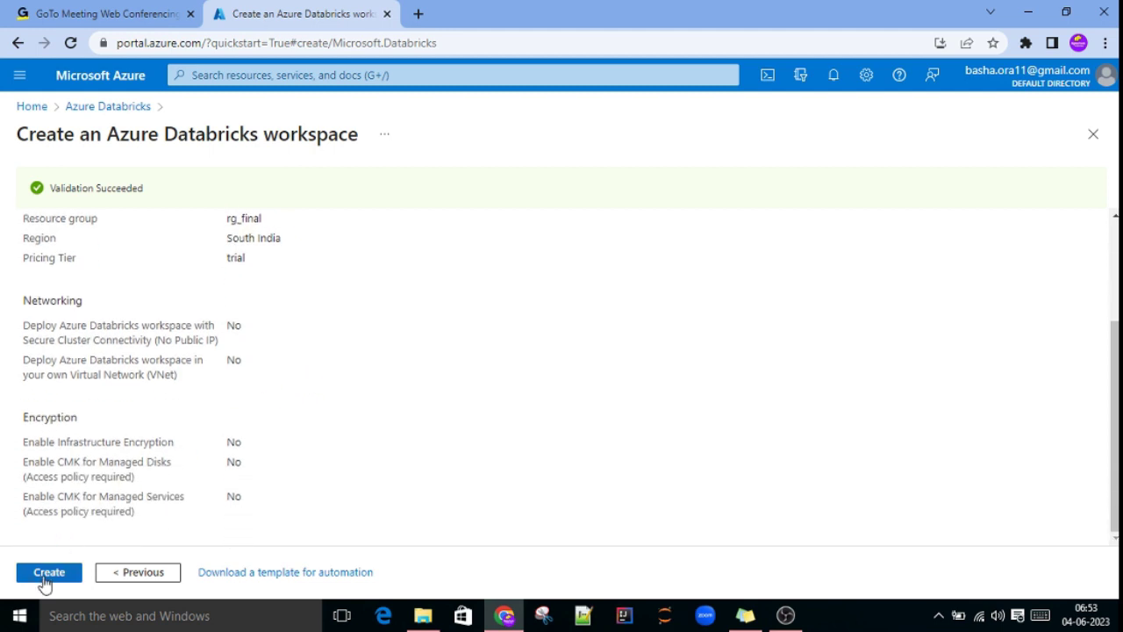
# Step: Create the Databricks workspace and check the deployment status in the portal notifications
pyautogui.click(44, 583)
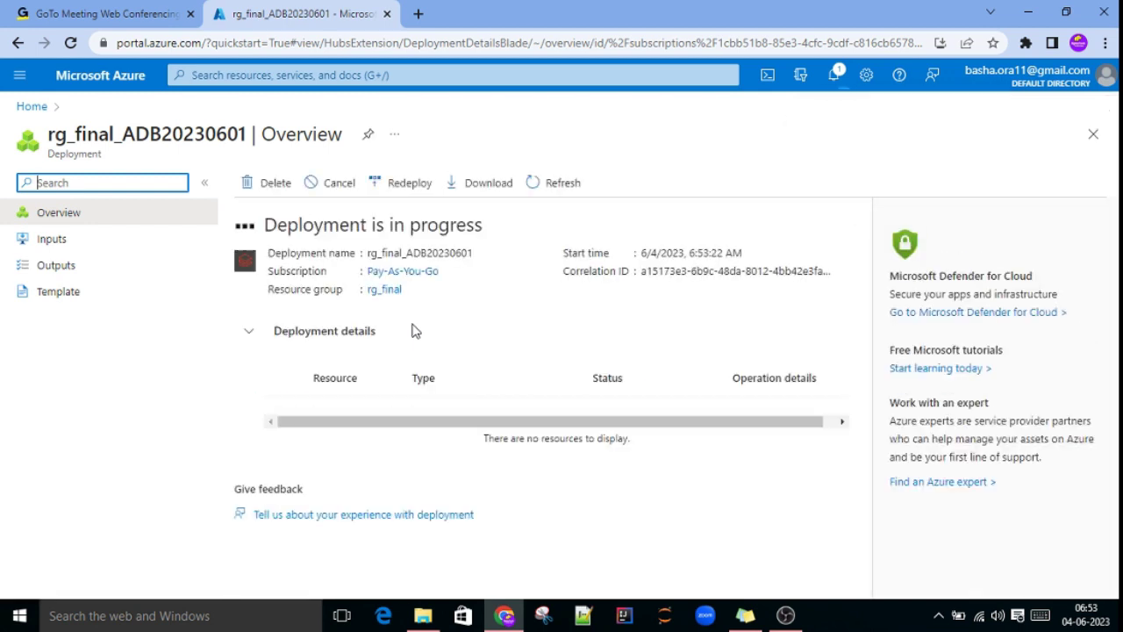
pyautogui.click(834, 75)
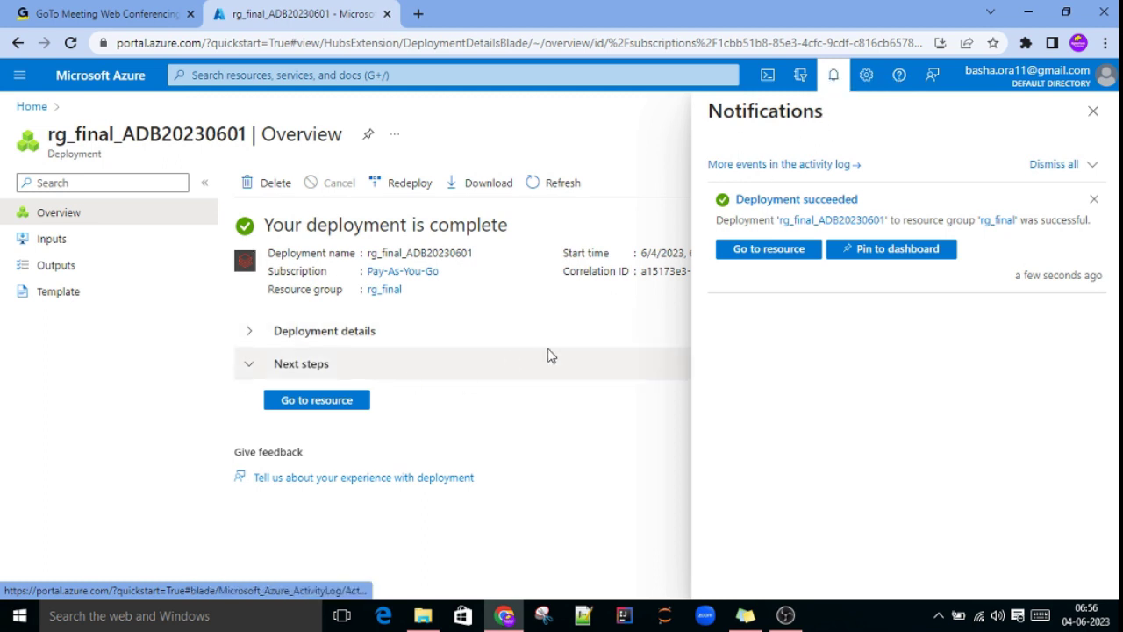
pyautogui.click(1093, 111)
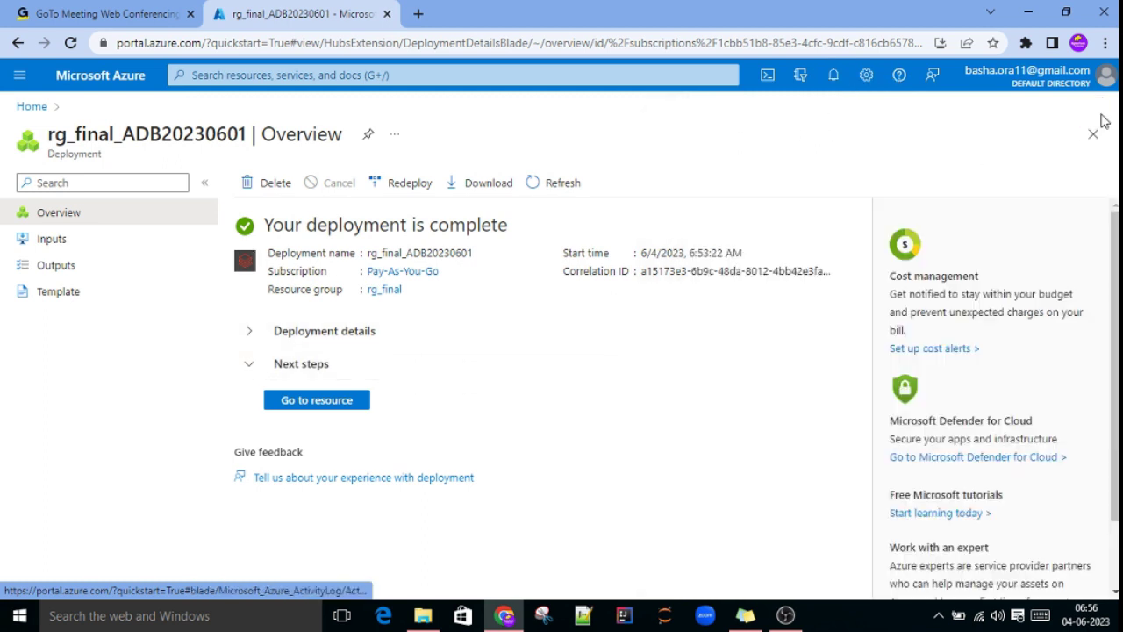
# Step: Open the deployed ADB20230601 resource and review its overview, including essentials, launch and upgrade options, and documentation links
pyautogui.click(317, 402)
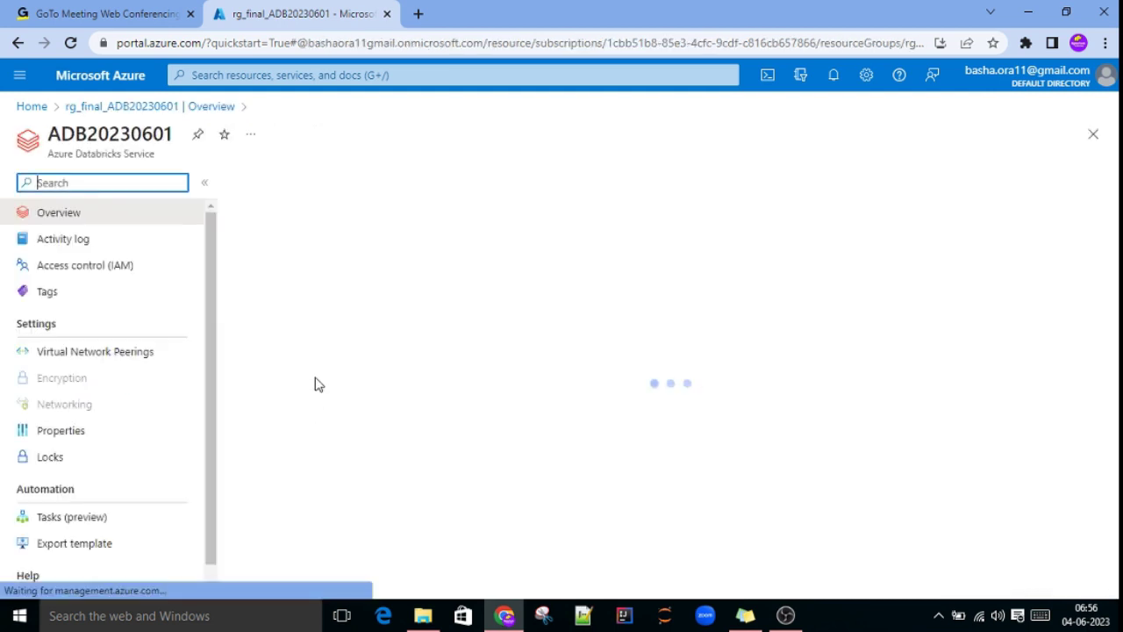
pyautogui.scroll(-2, 526, 326)
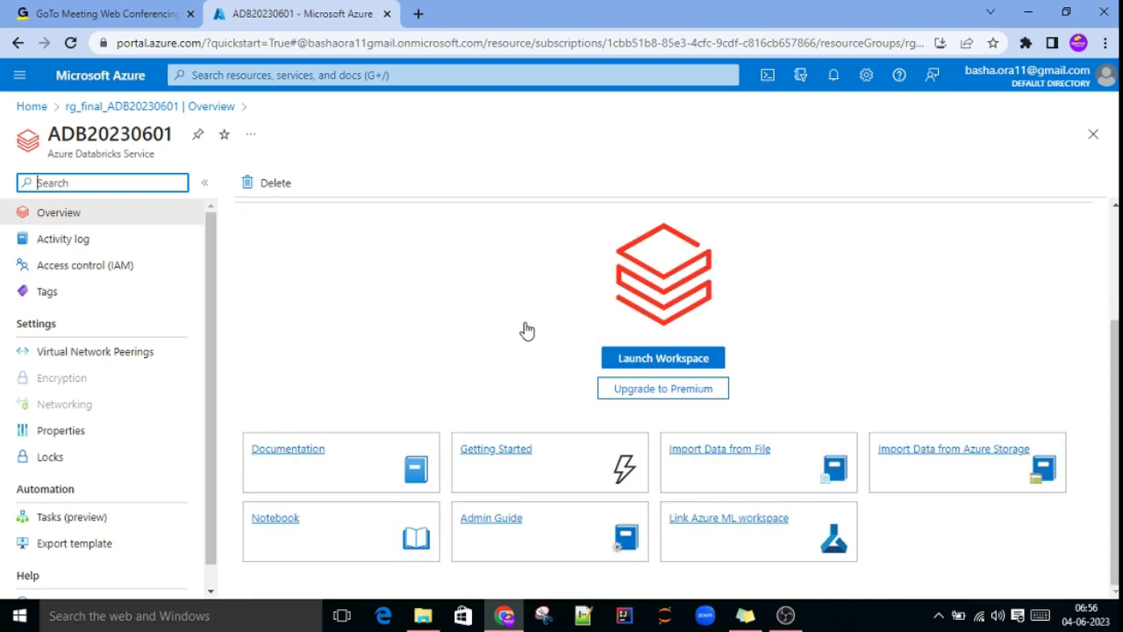
pyautogui.scroll(2, 527, 328)
pyautogui.scroll(1, 526, 328)
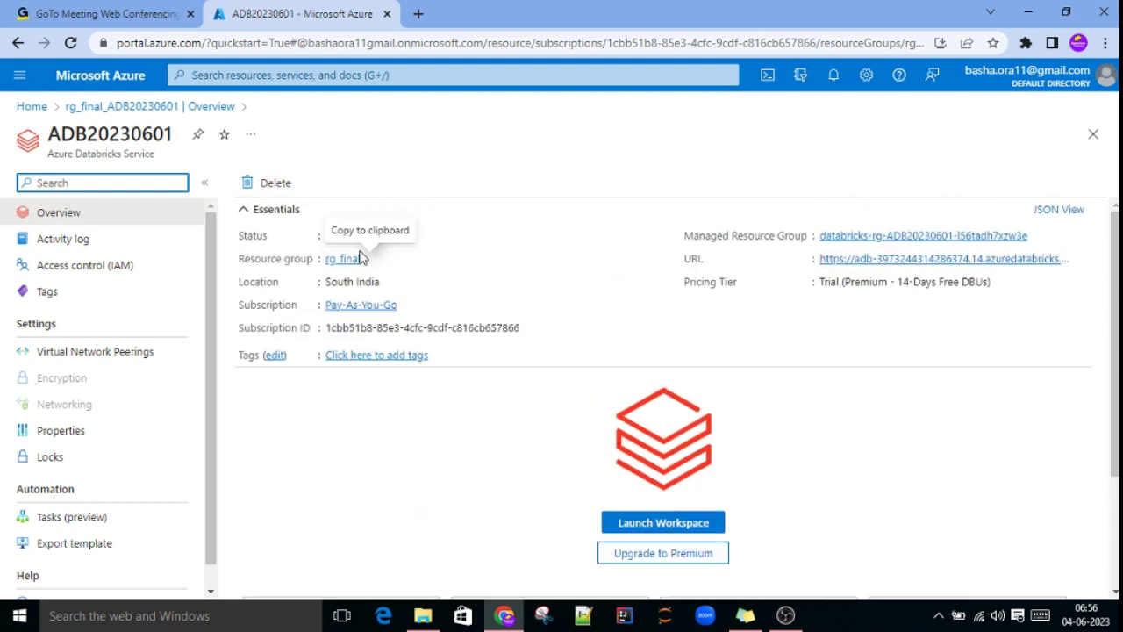
pyautogui.scroll(-2, 400, 263)
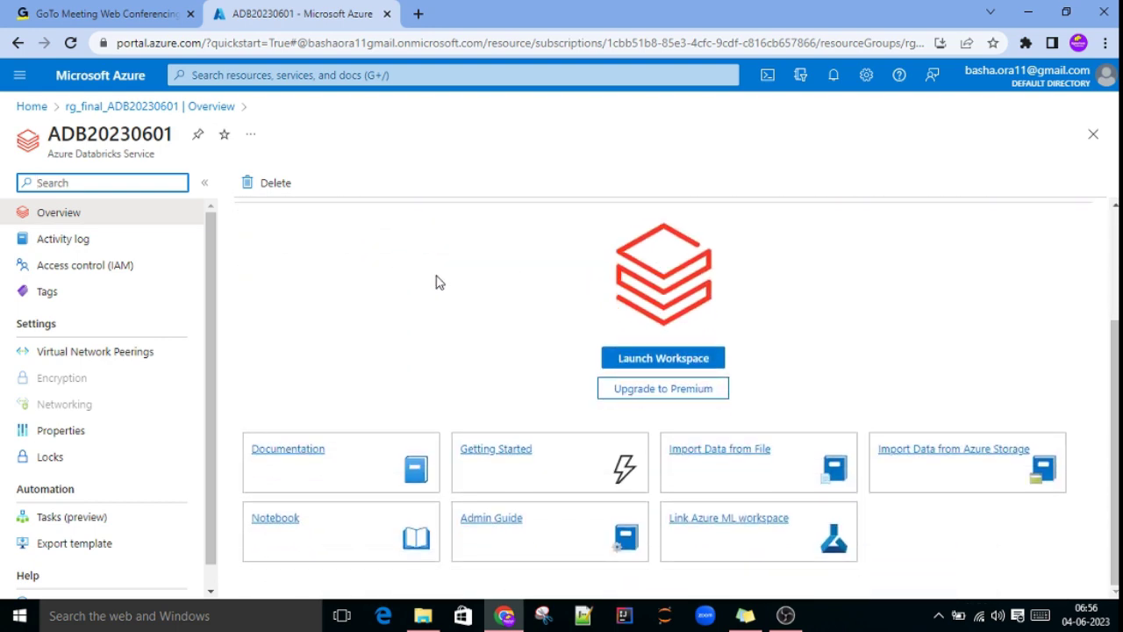
pyautogui.scroll(2, 439, 281)
pyautogui.scroll(-2, 439, 281)
pyautogui.scroll(2, 438, 281)
pyautogui.scroll(-1, 439, 280)
pyautogui.scroll(-1, 439, 281)
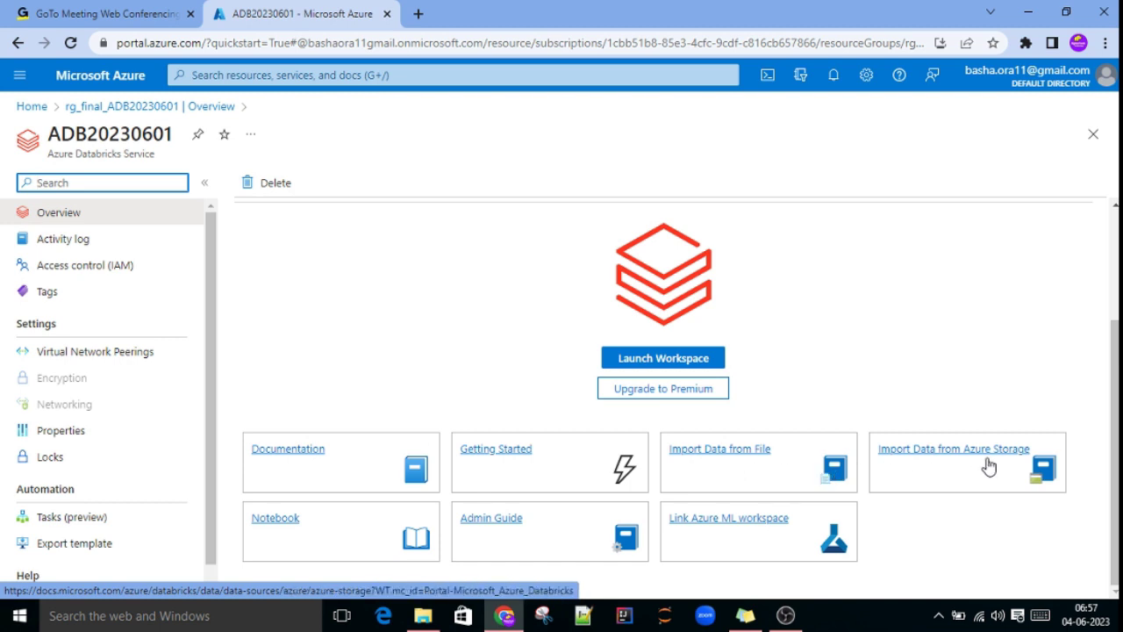
pyautogui.scroll(2, 383, 249)
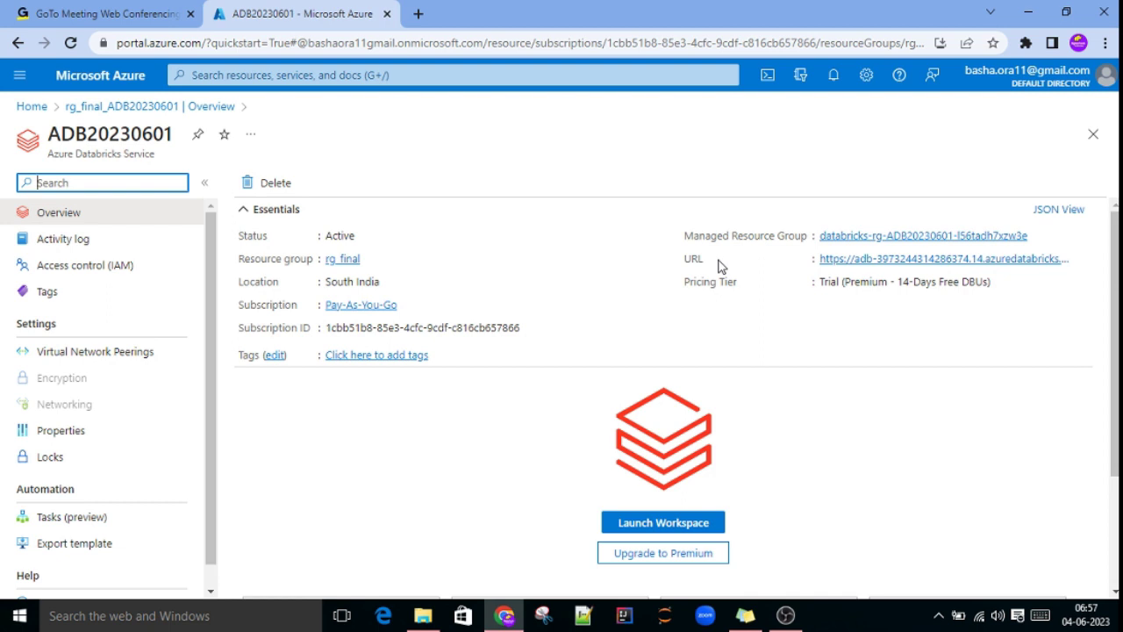
# Step: Launch the ADB20230601 Databricks workspace and dismiss the data project prompt and the SQL warehouses announcement
pyautogui.scroll(-2, 701, 353)
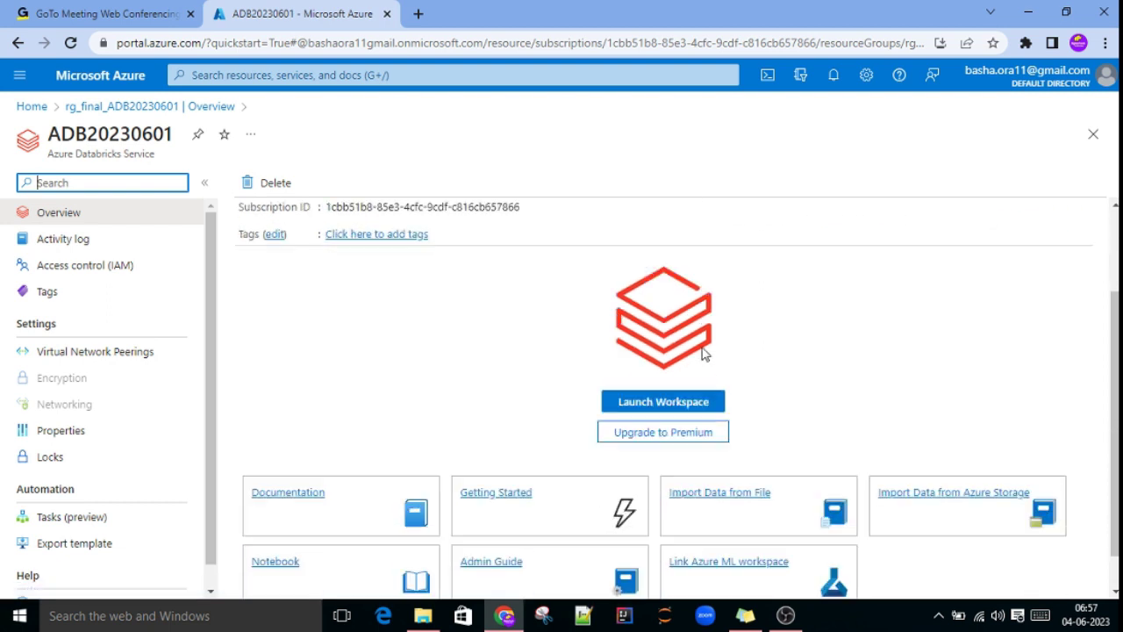
pyautogui.click(654, 360)
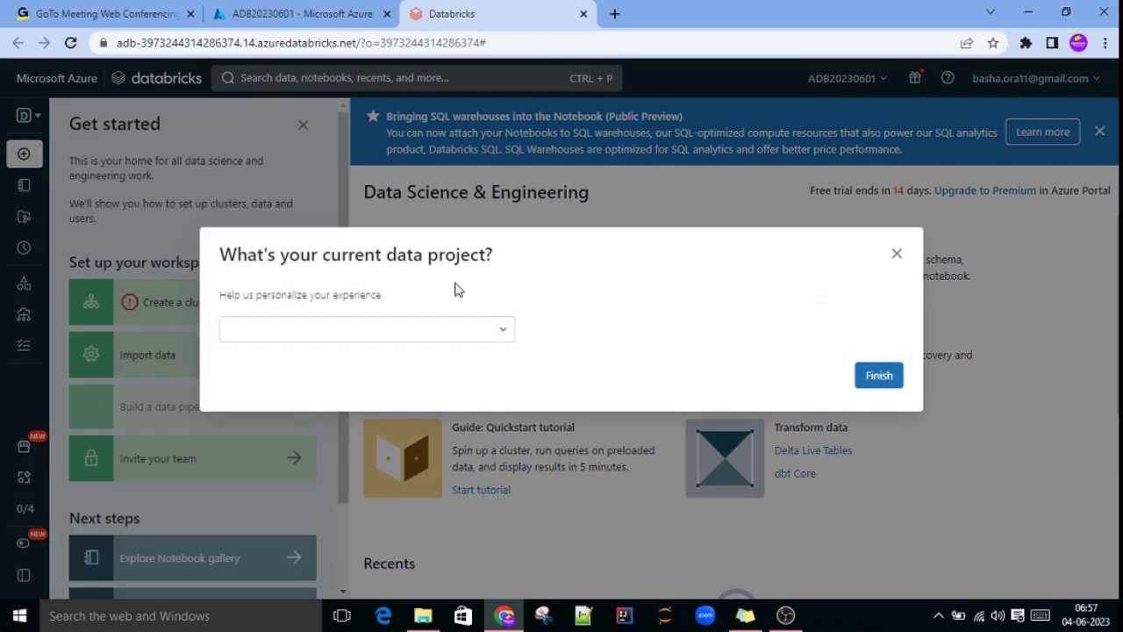
pyautogui.click(894, 254)
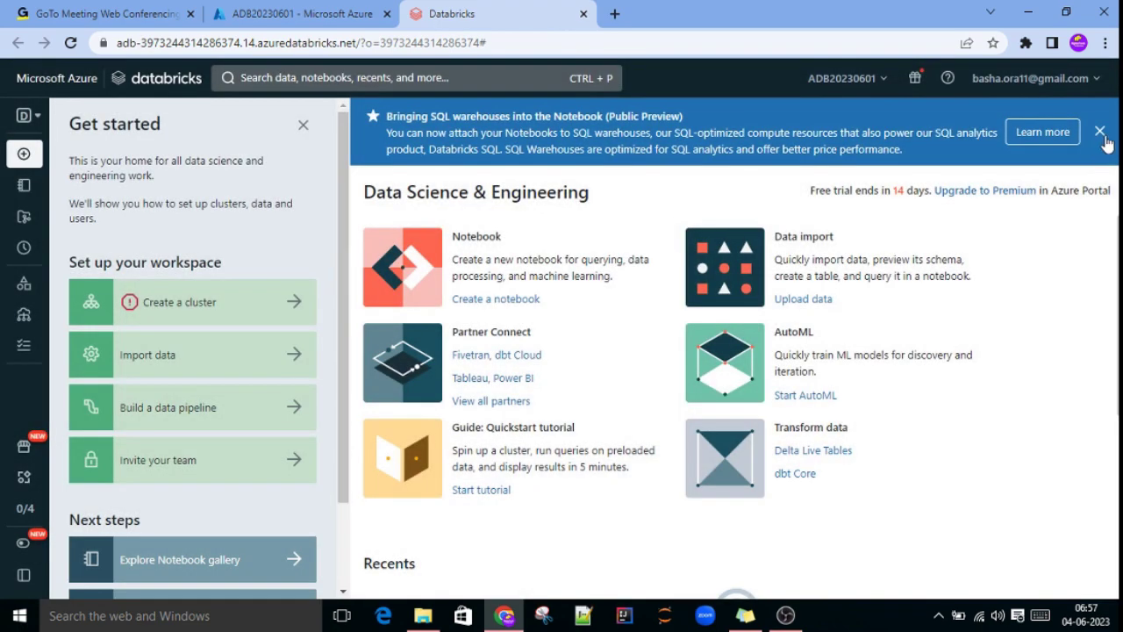
pyautogui.click(1100, 133)
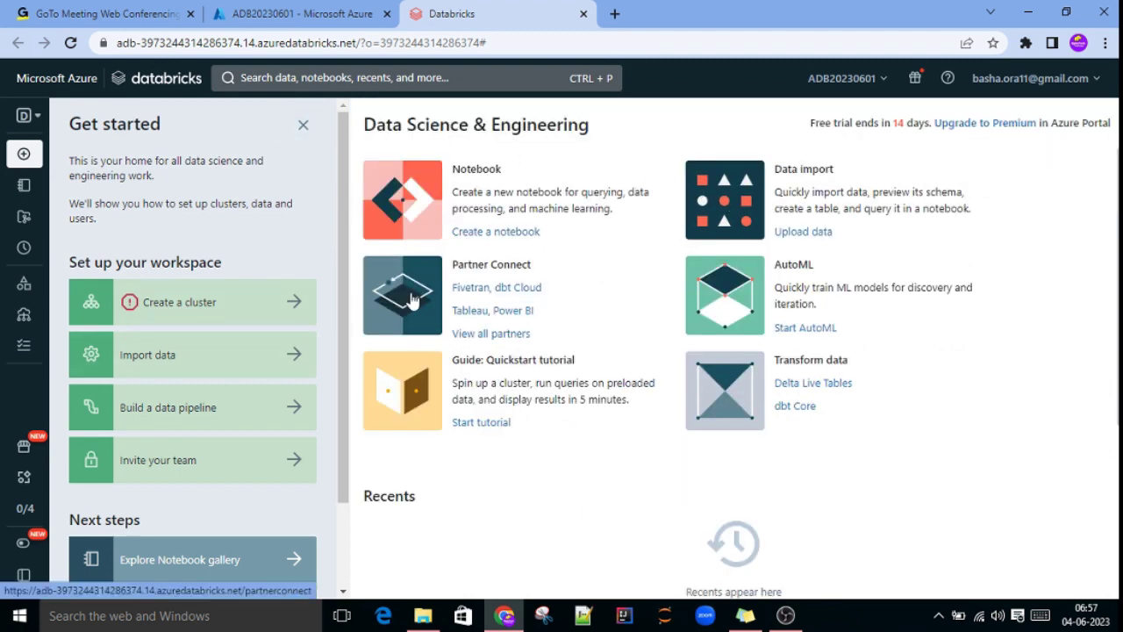
pyautogui.scroll(-3, 200, 395)
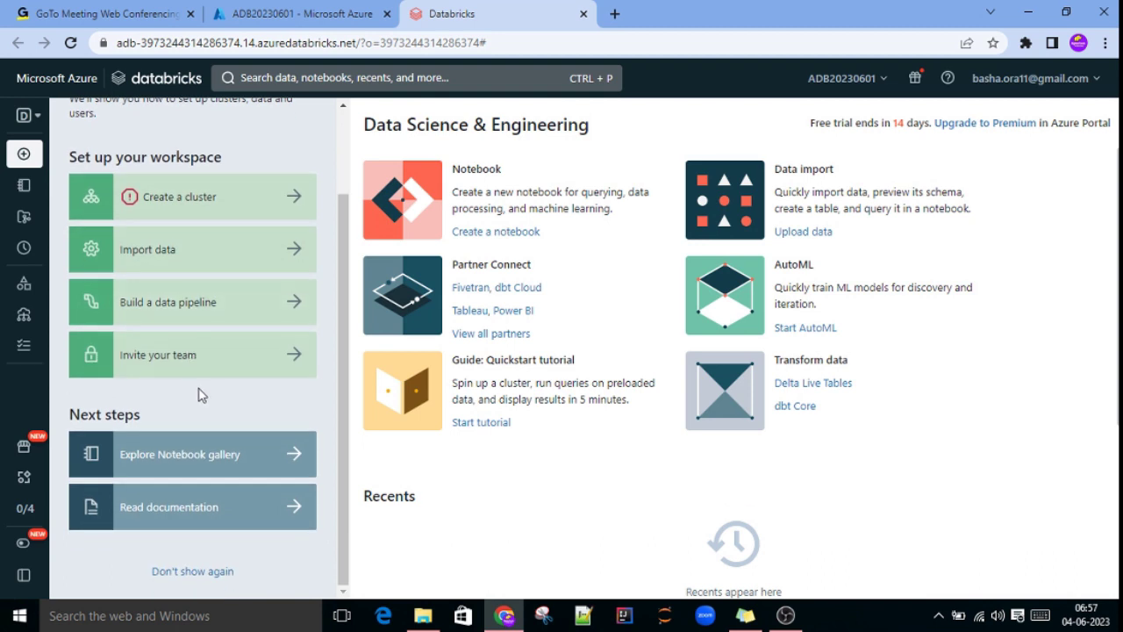
# Step: Open the Data Explorer and collapse the hive_metastore catalog
pyautogui.moveTo(24, 187)
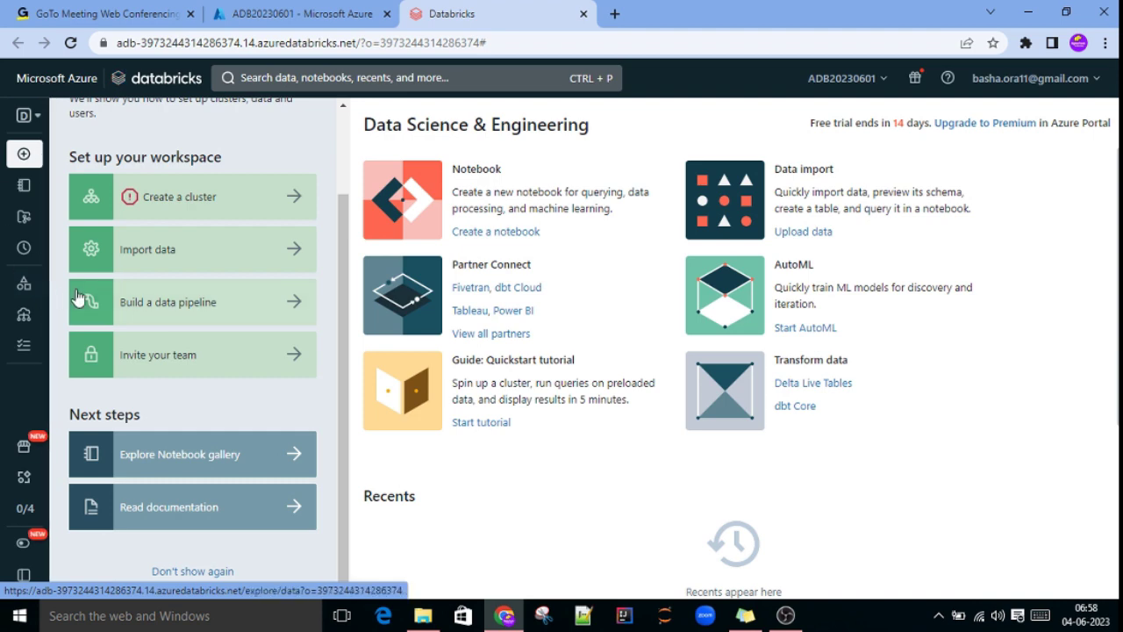
pyautogui.click(47, 288)
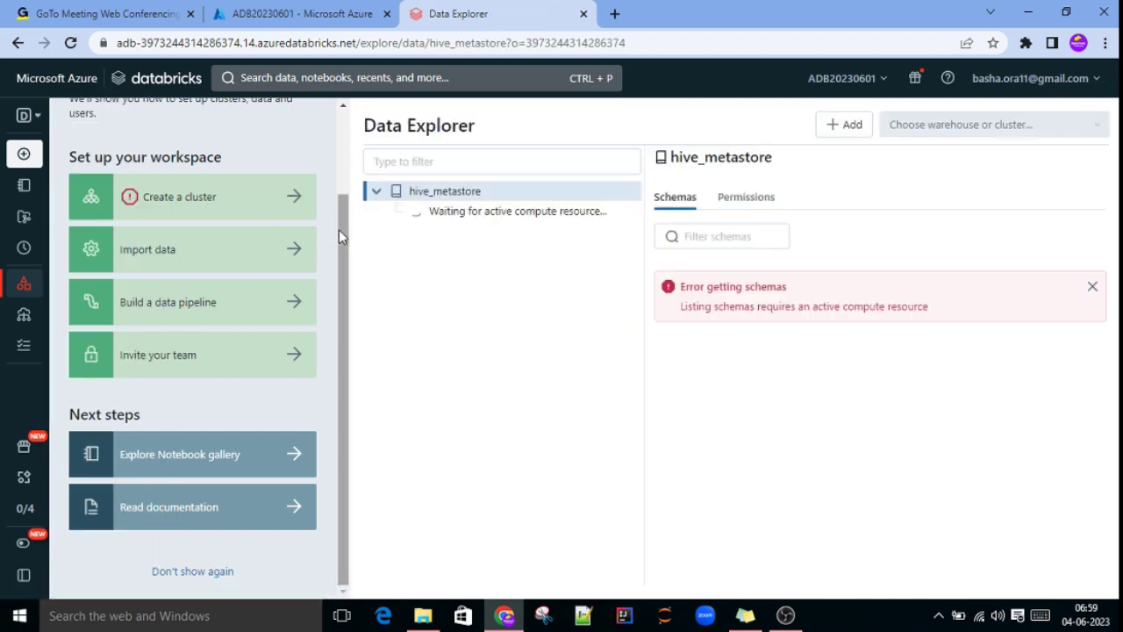
pyautogui.moveTo(339, 230); pyautogui.dragTo(344, 147)
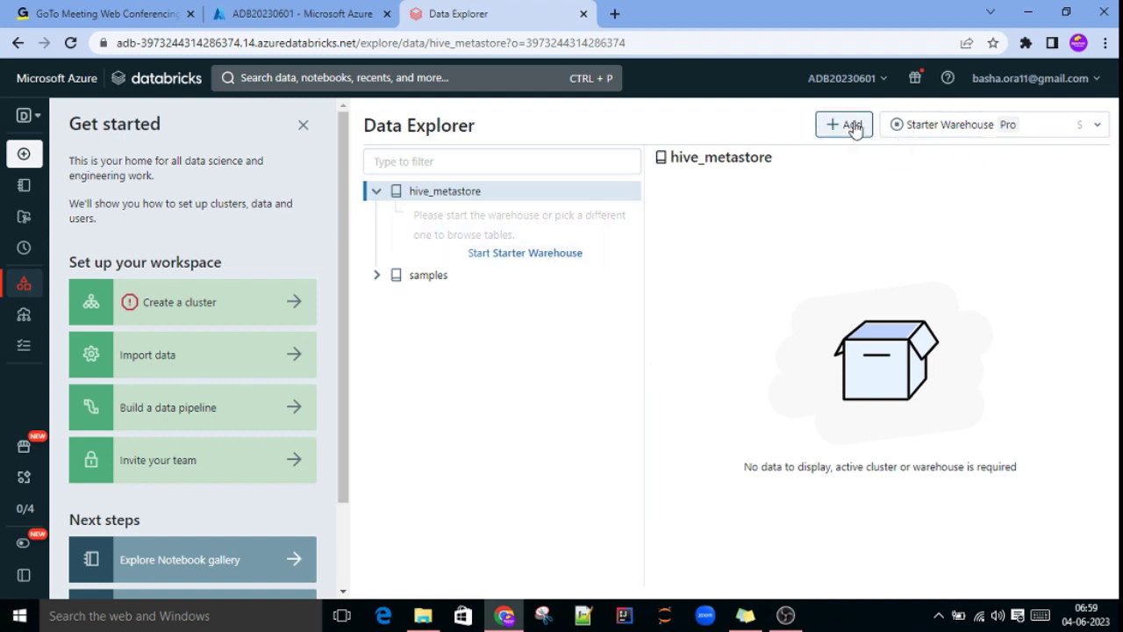
pyautogui.click(379, 193)
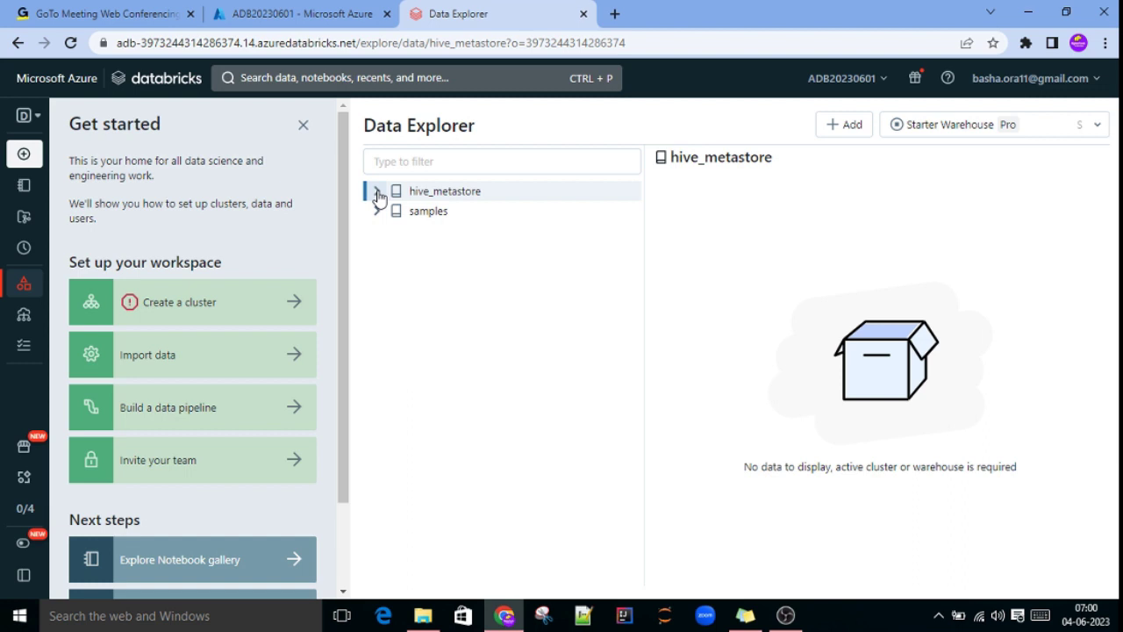
# Step: Open the Add data page from the Data Explorer and close the Databricks SQL Get started guide
pyautogui.click(845, 128)
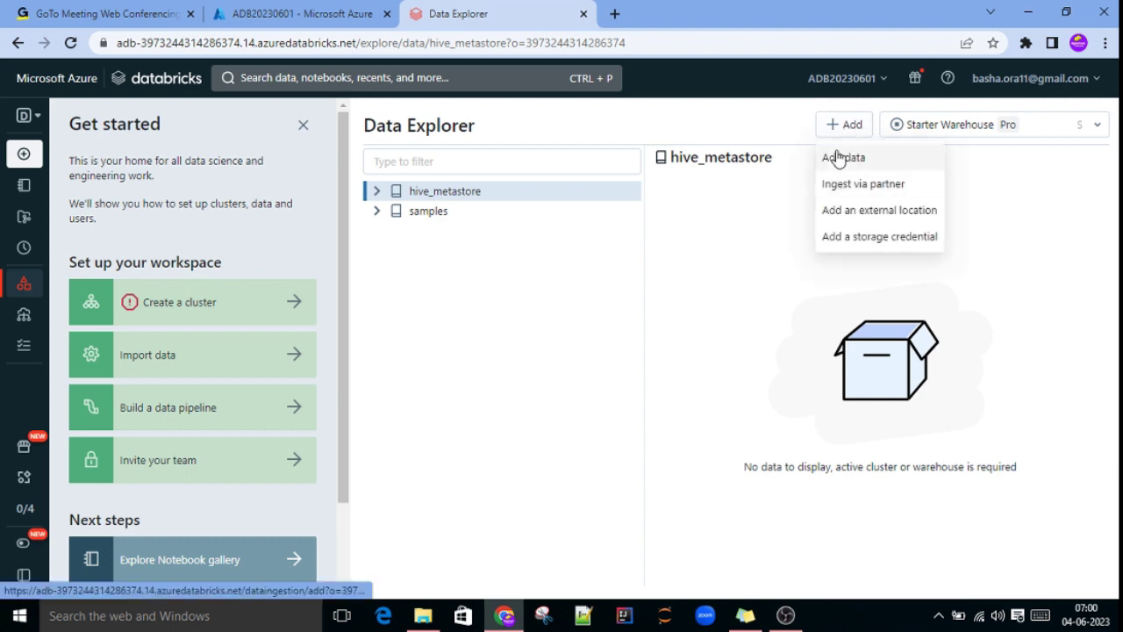
pyautogui.click(838, 158)
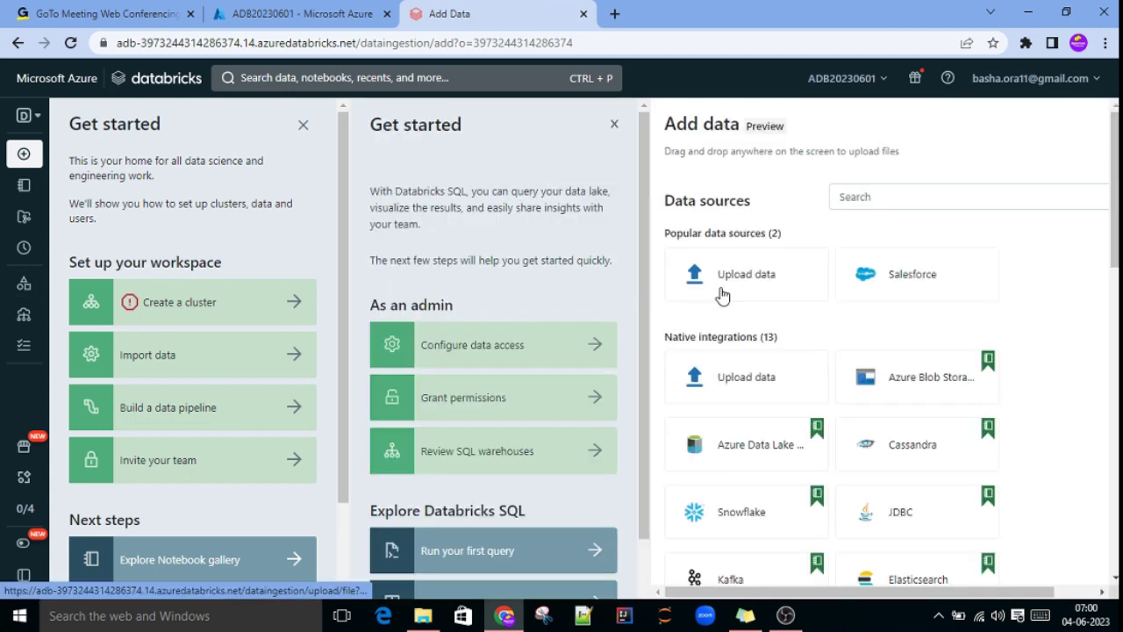
pyautogui.click(616, 127)
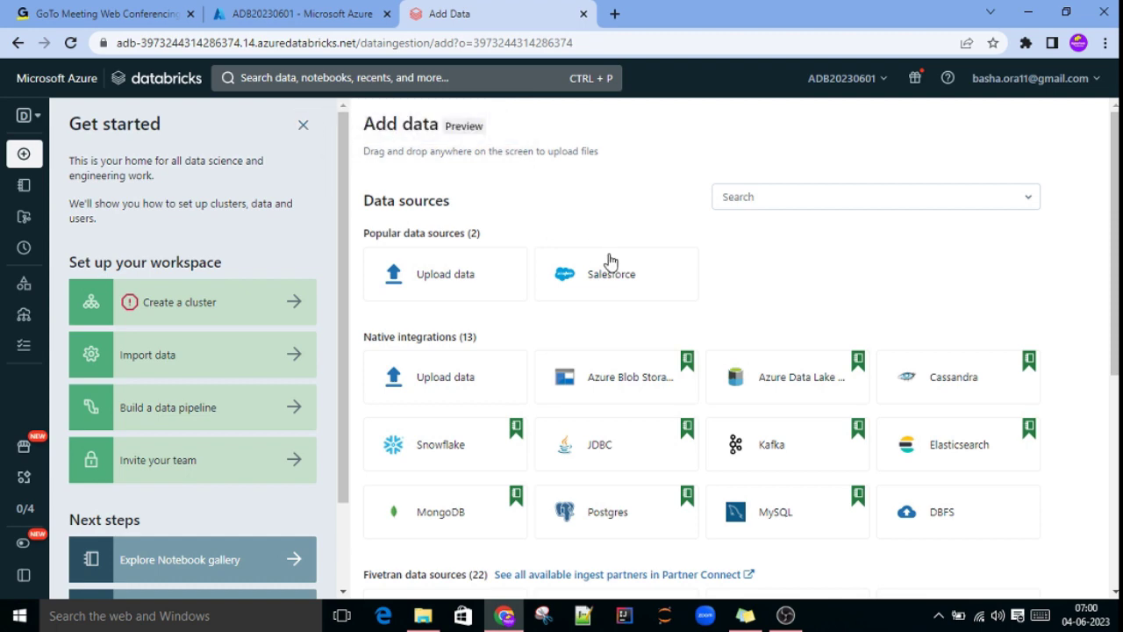
# Step: Examine the available native and Fivetran data sources and the Upload data page, returning to Add data
pyautogui.scroll(-2, 614, 272)
pyautogui.scroll(1, 622, 295)
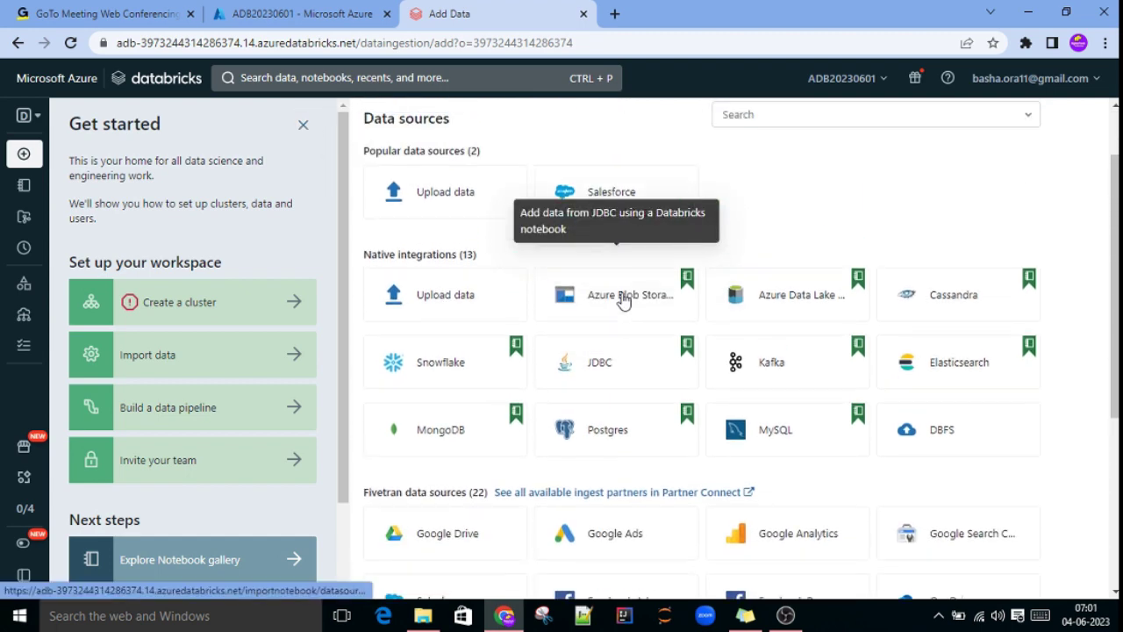
pyautogui.scroll(-2, 622, 298)
pyautogui.scroll(-2, 621, 299)
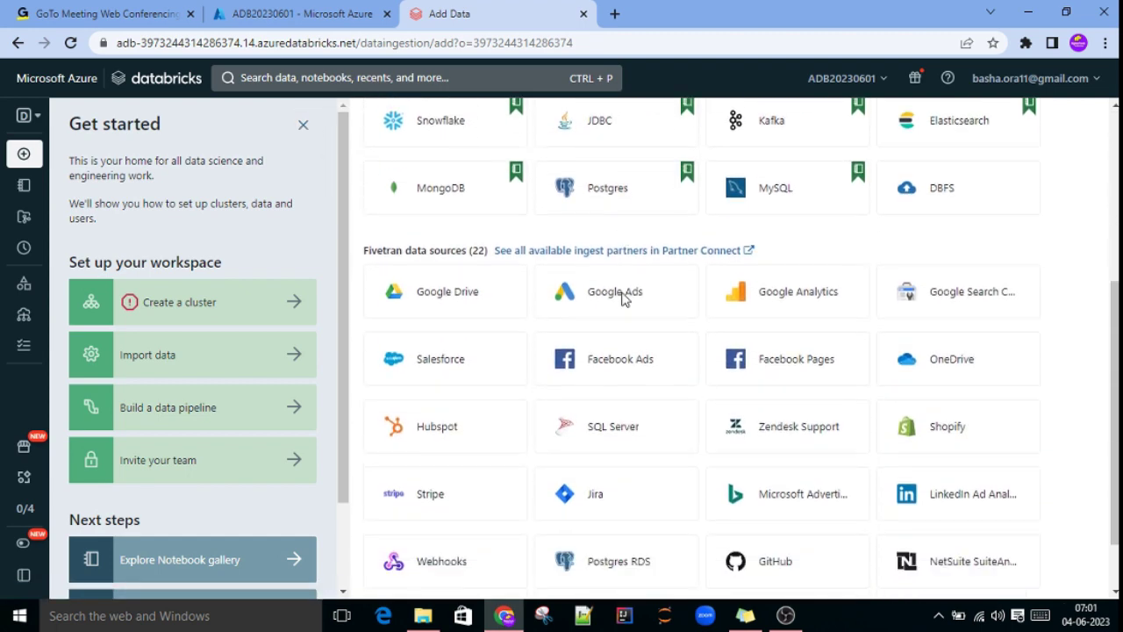
pyautogui.scroll(5, 621, 299)
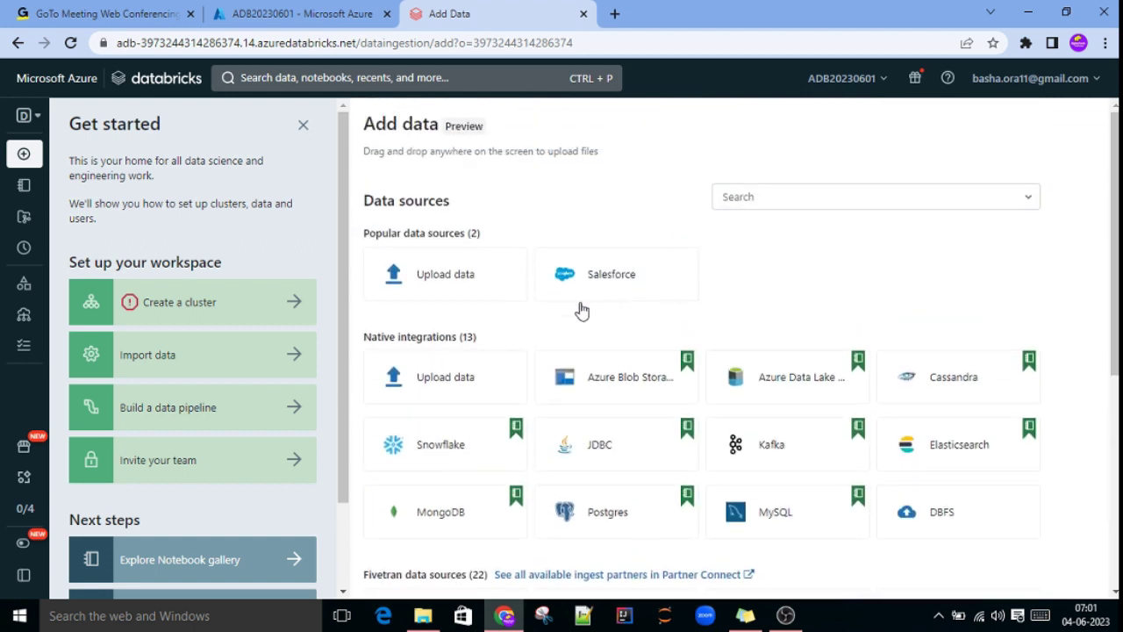
pyautogui.click(440, 379)
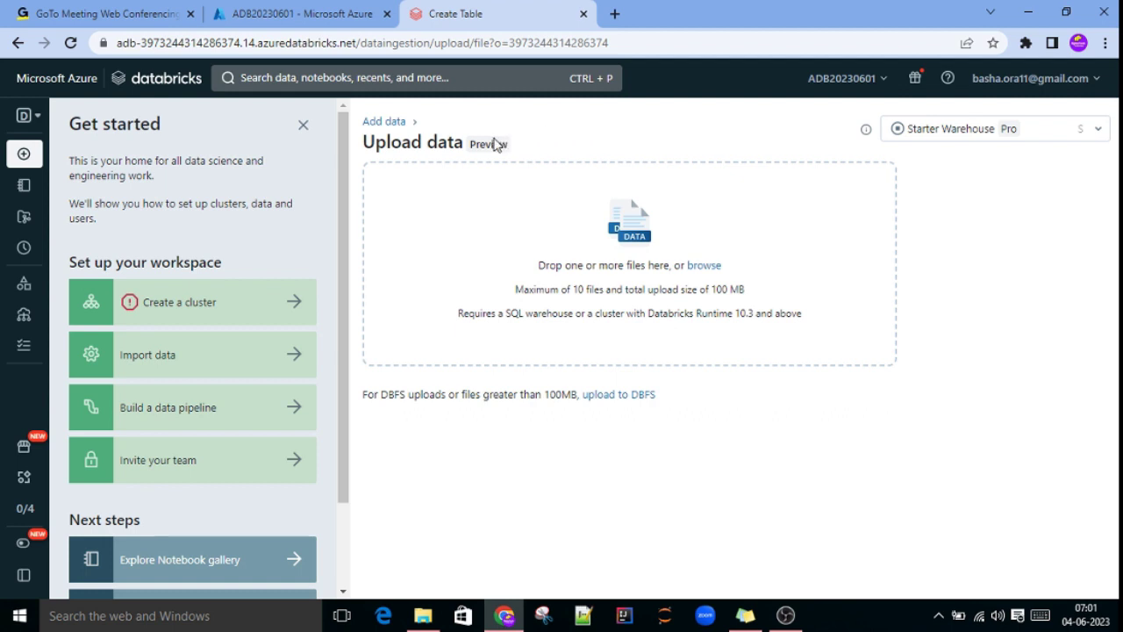
pyautogui.click(387, 121)
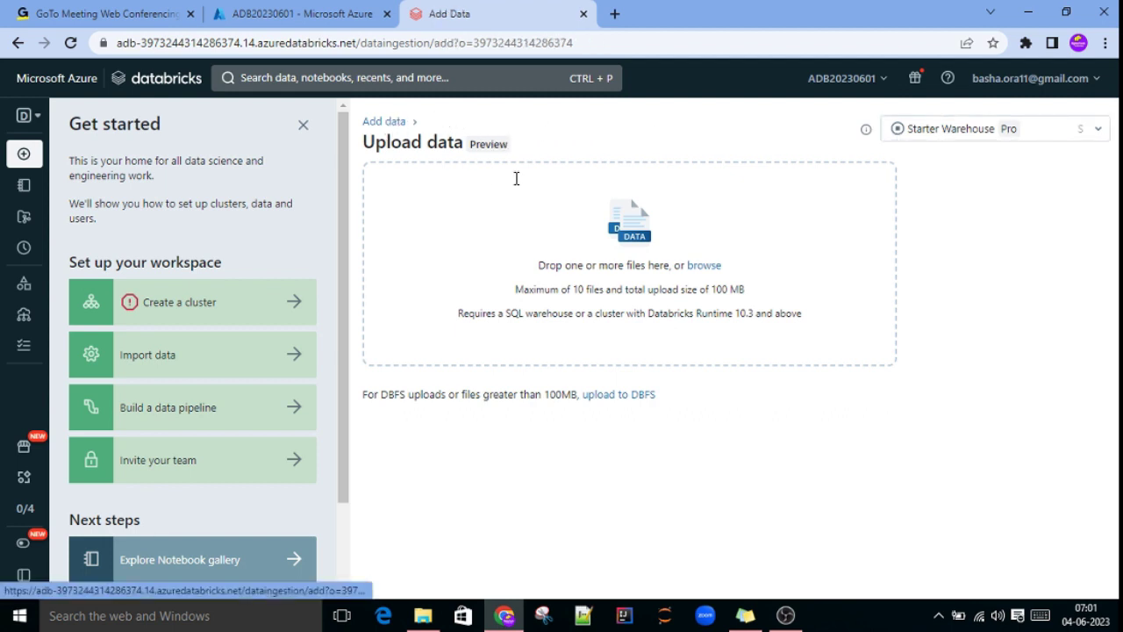
# Step: Create an import notebook from the MySQL native integration and dismiss the new notebook editor preview
pyautogui.scroll(-2, 556, 307)
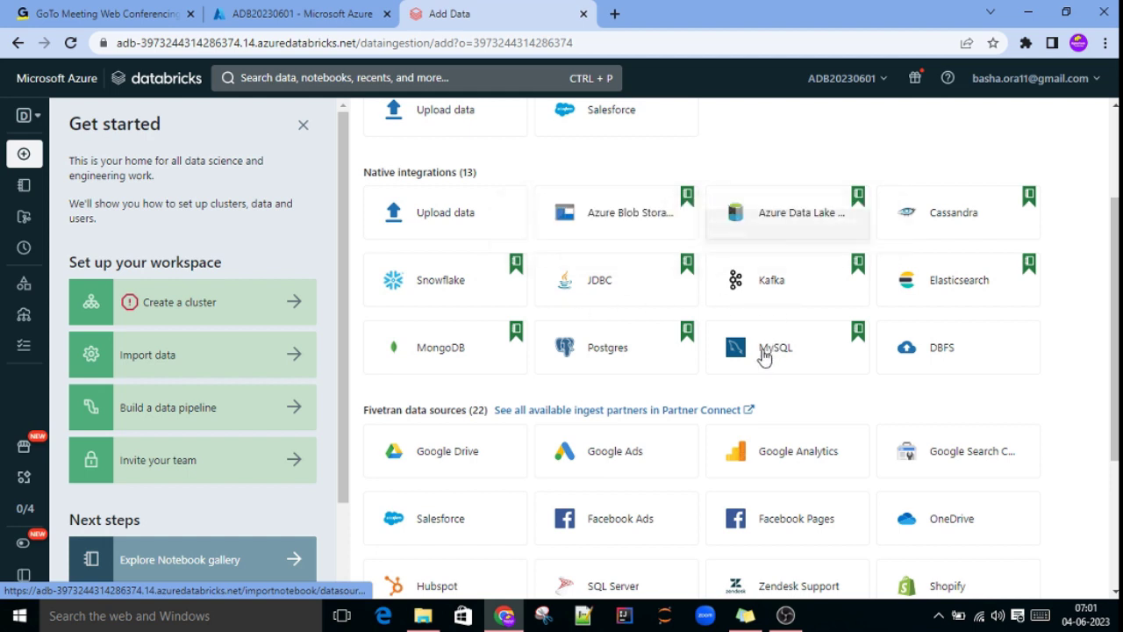
pyautogui.click(760, 356)
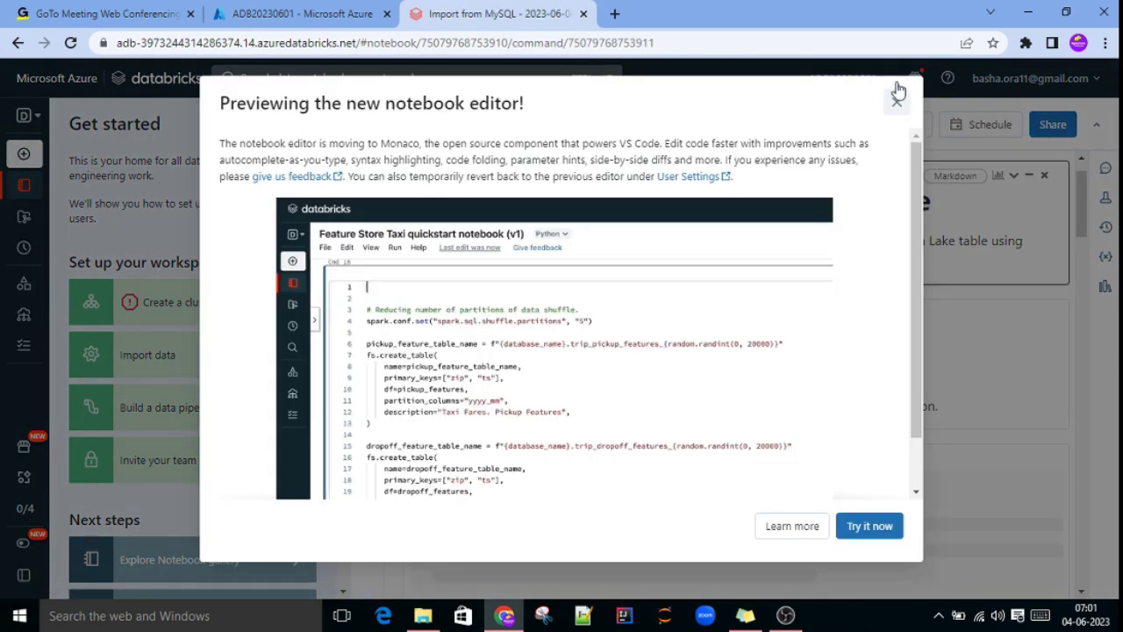
pyautogui.click(896, 97)
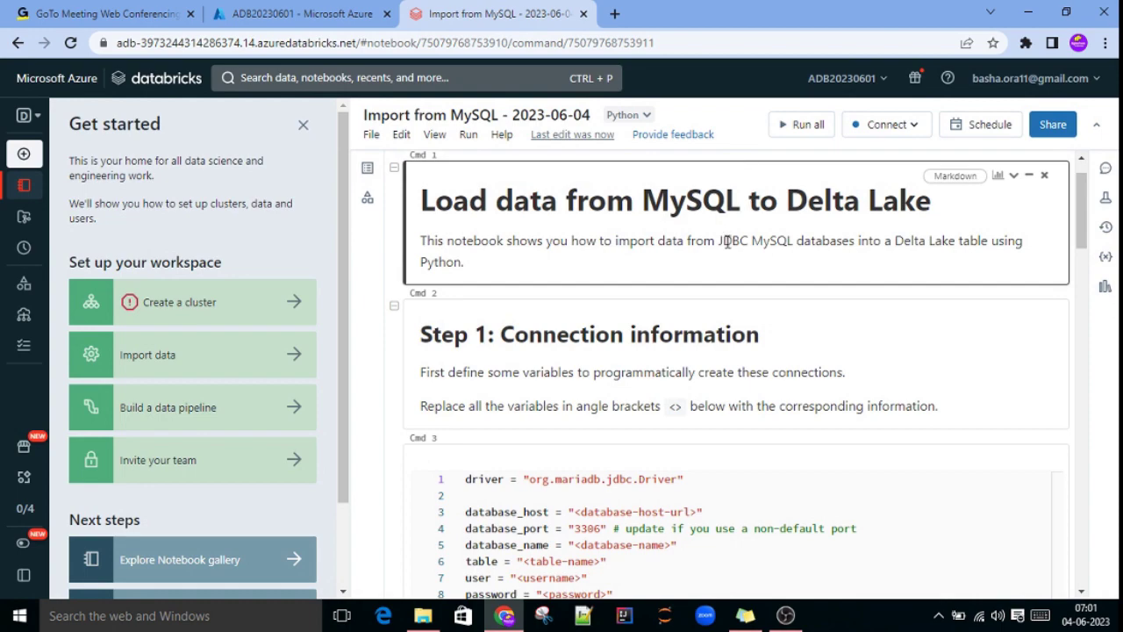
# Step: Read through the MySQL import notebook, covering connection information, connectivity check, reading the data and creating the Delta table
pyautogui.scroll(-4, 726, 242)
pyautogui.scroll(-8, 735, 262)
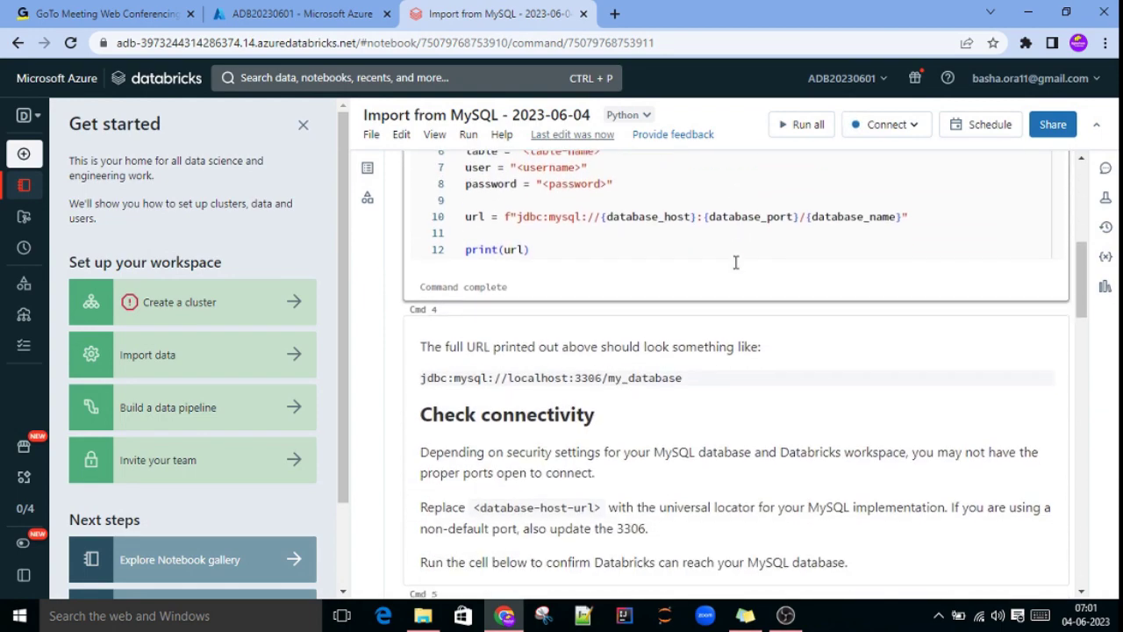
pyautogui.scroll(-3, 735, 265)
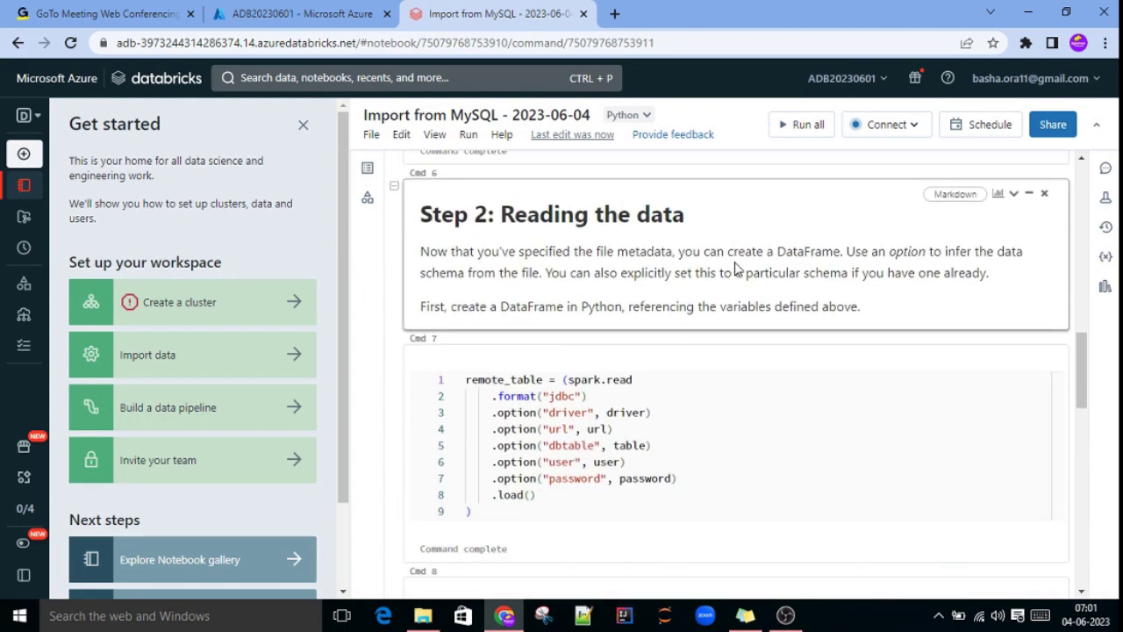
pyautogui.scroll(-6, 735, 263)
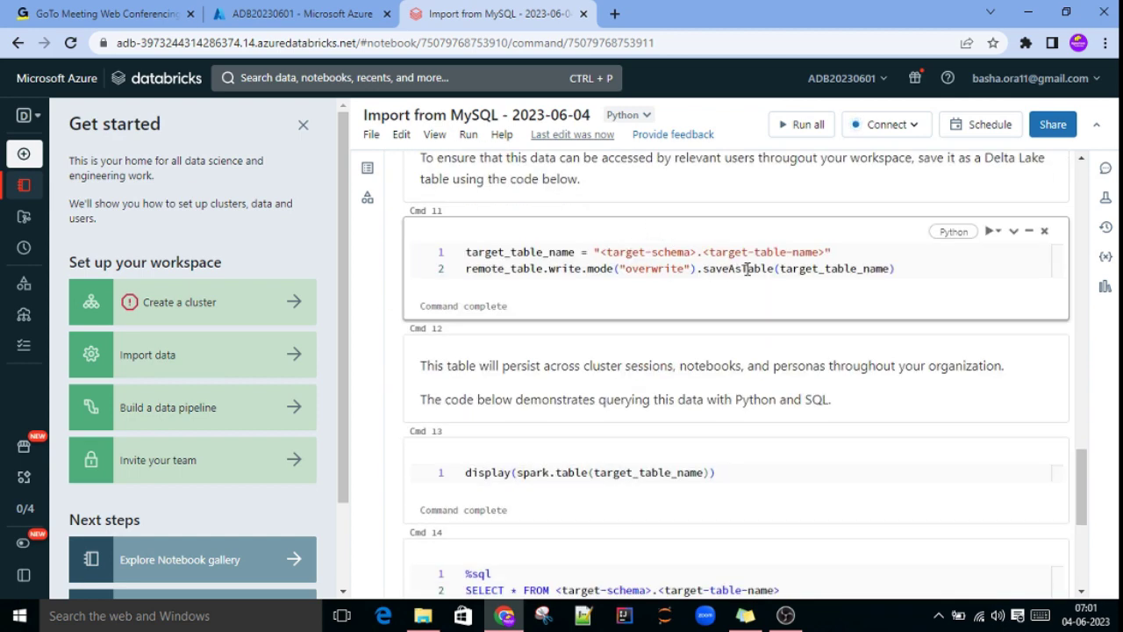
pyautogui.scroll(-4, 814, 266)
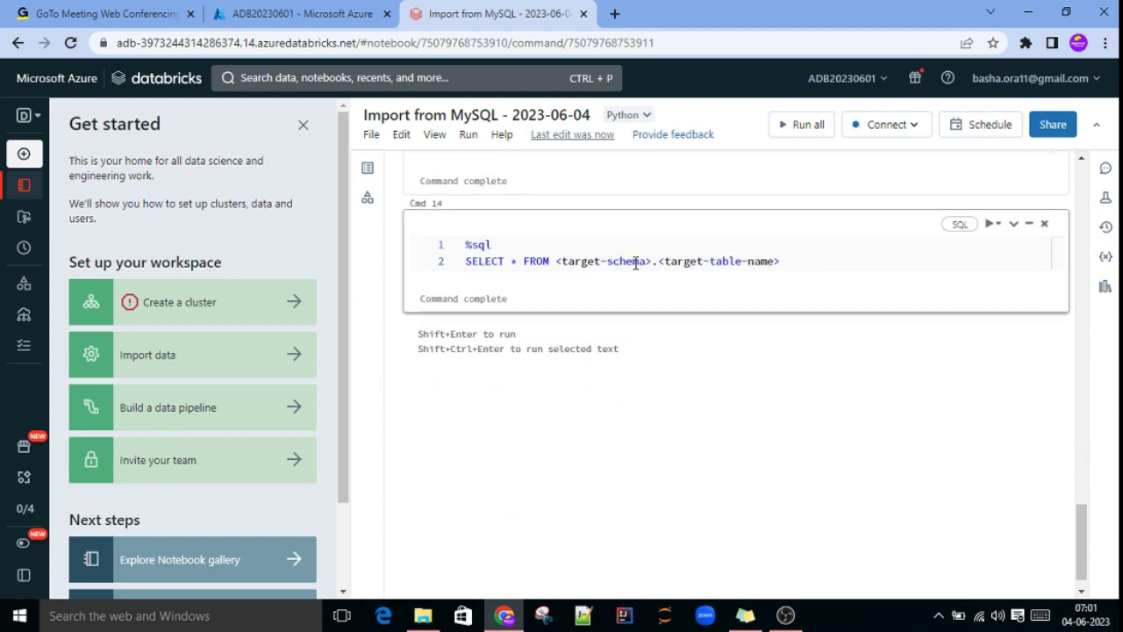
pyautogui.scroll(2, 690, 262)
pyautogui.scroll(10, 690, 262)
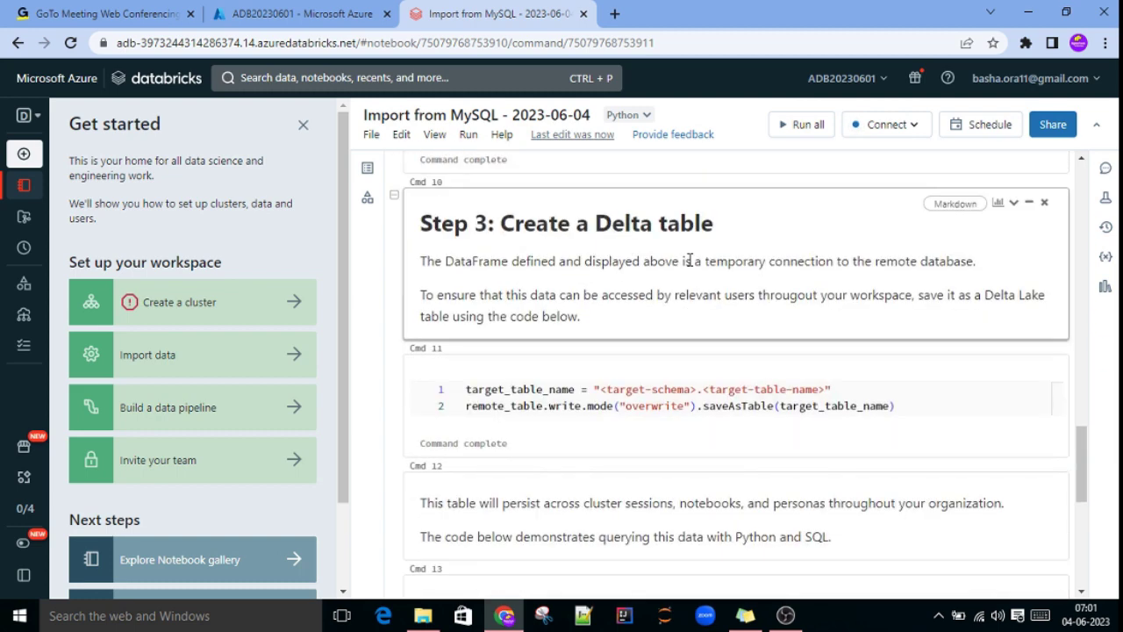
pyautogui.scroll(10, 688, 259)
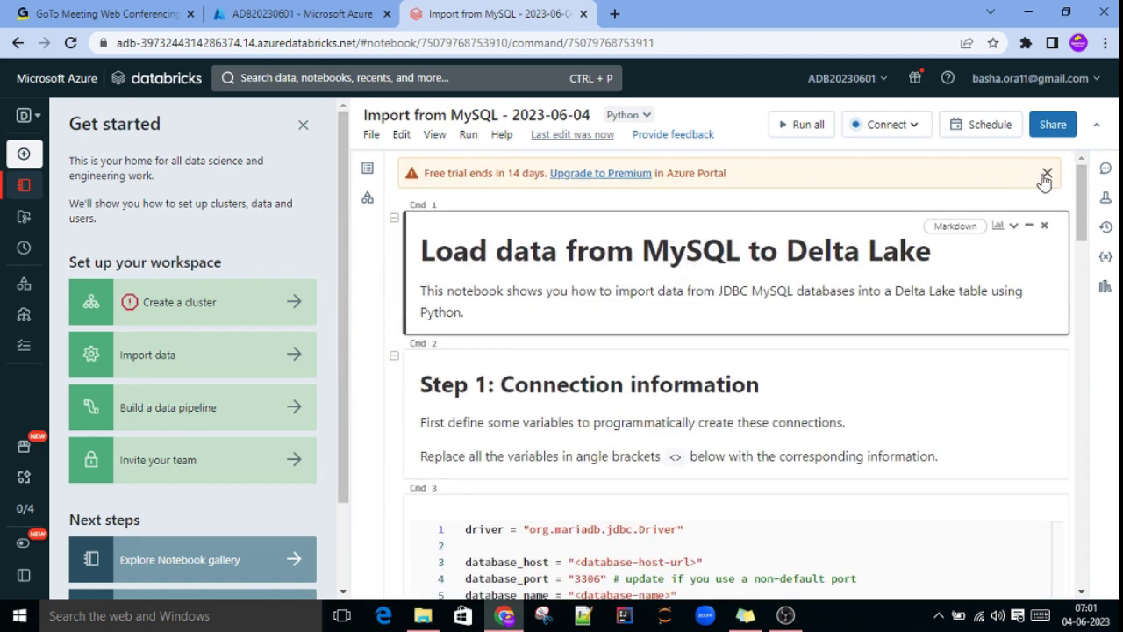
# Step: Dismiss the free trial notice and view the Markdown source of the notebook's title cell without editing it
pyautogui.click(1045, 174)
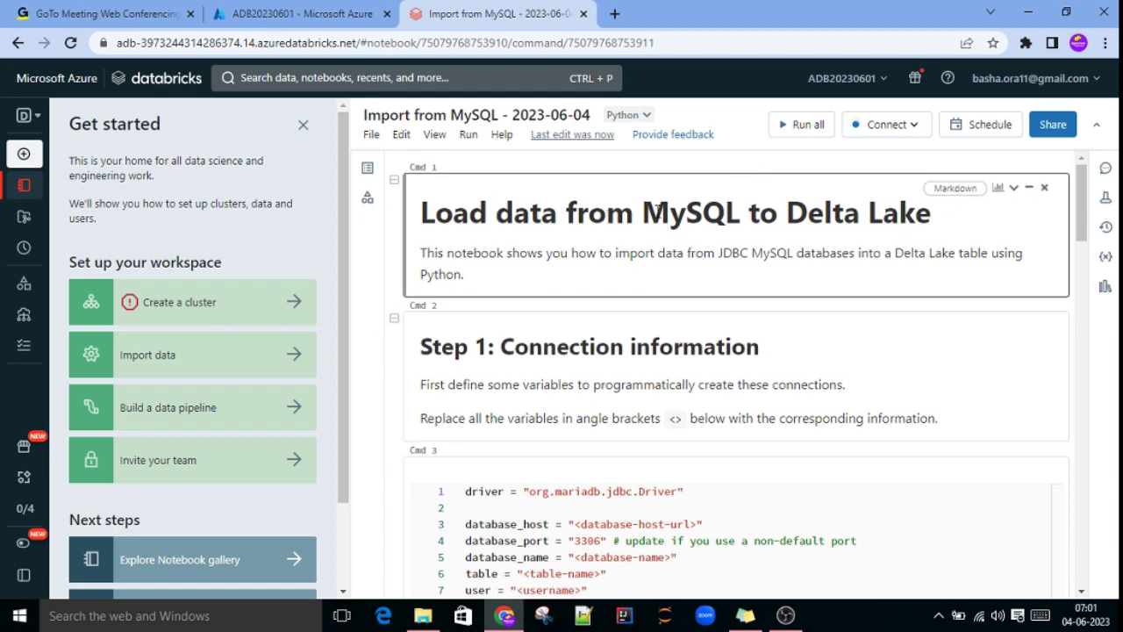
pyautogui.doubleClick(718, 214)
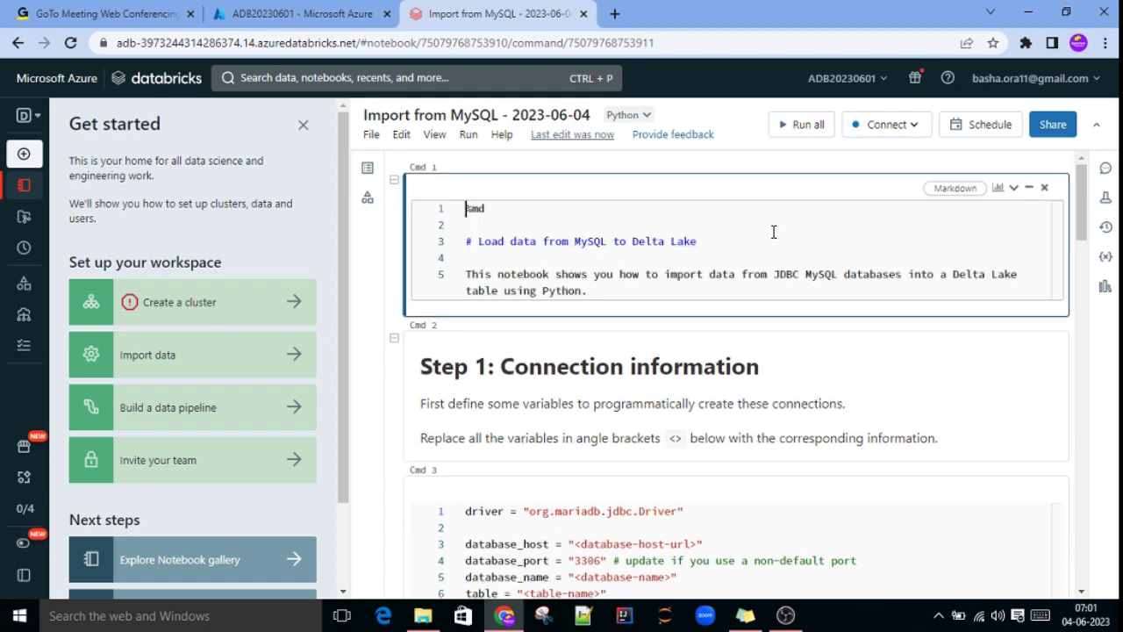
pyautogui.click(882, 358)
pyautogui.scroll(-2, 736, 323)
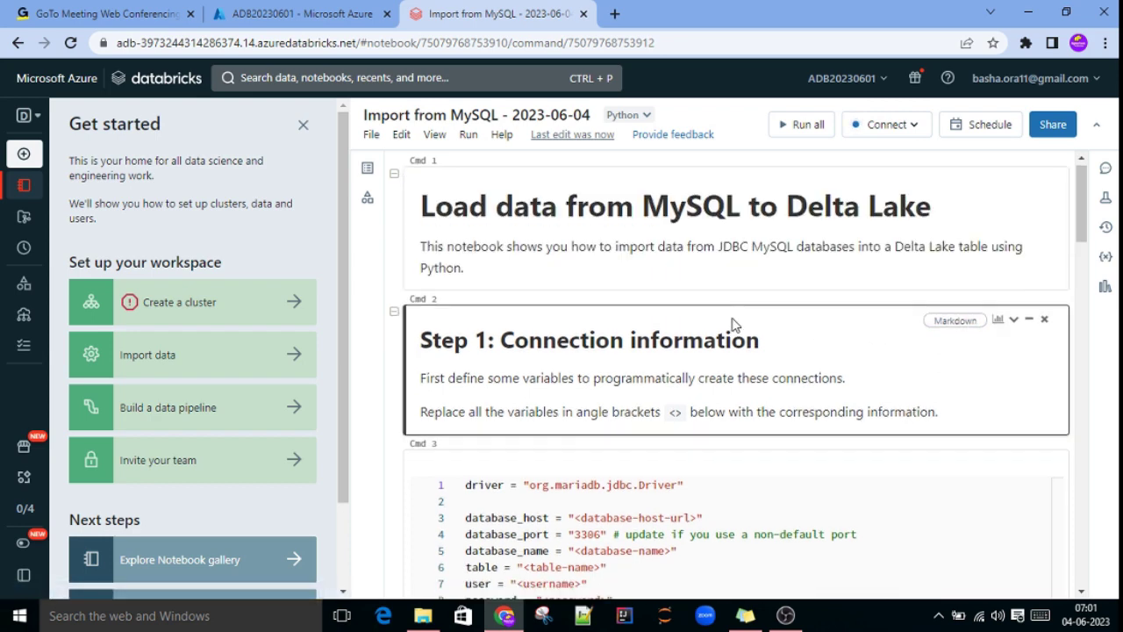
pyautogui.scroll(-3, 732, 323)
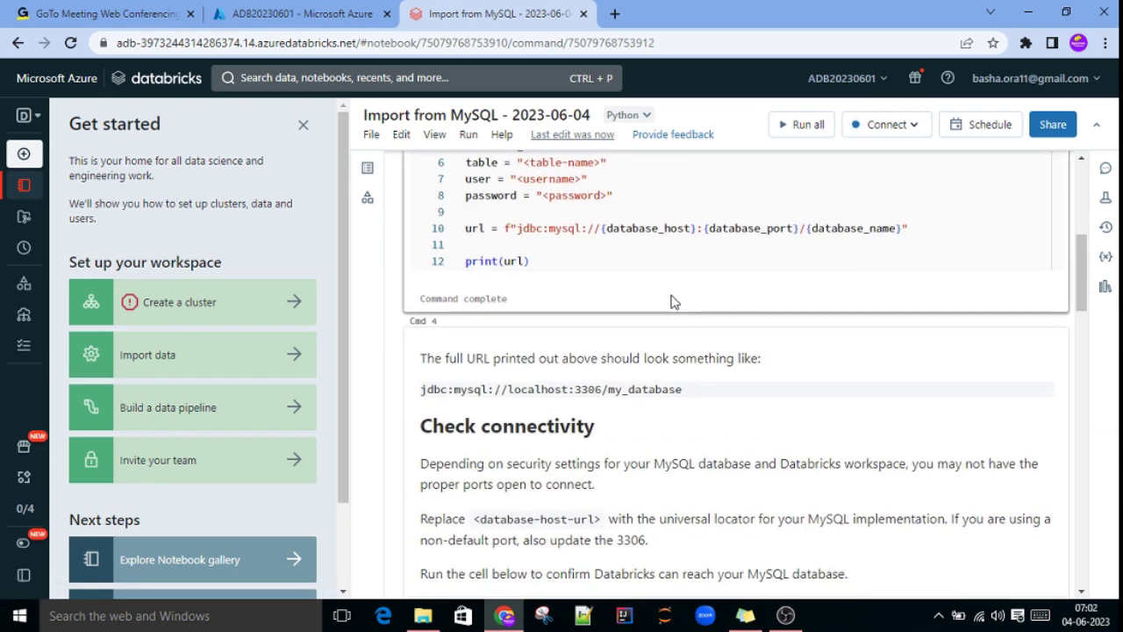
pyautogui.scroll(2, 672, 301)
pyautogui.scroll(3, 672, 301)
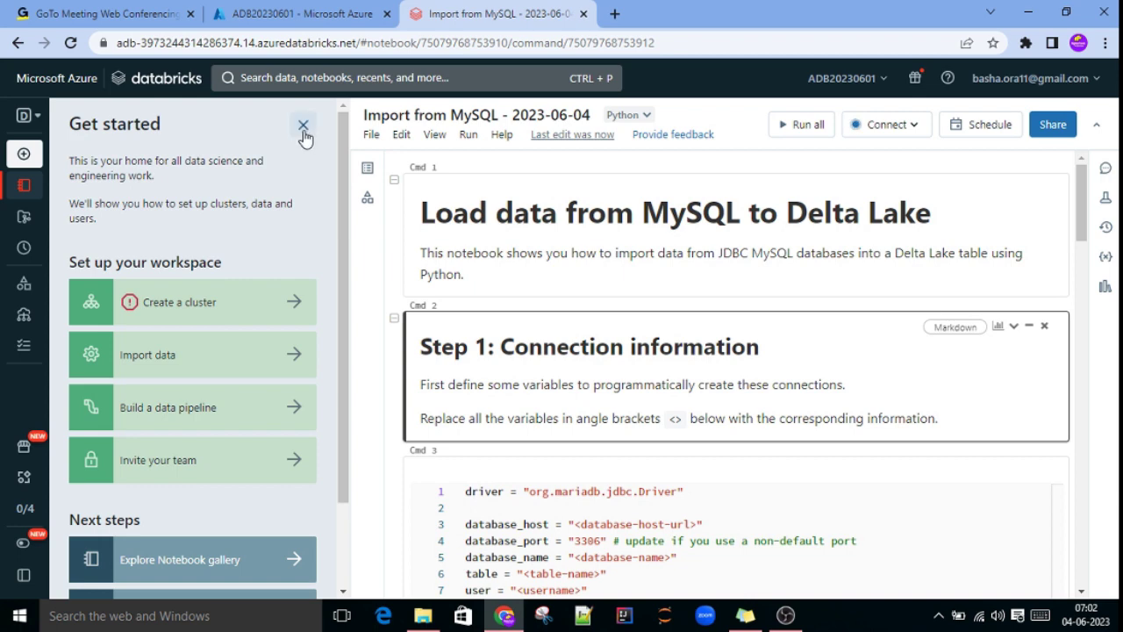
# Step: Open the workspace's Compute page and close the Get started guide
pyautogui.moveTo(26, 198)
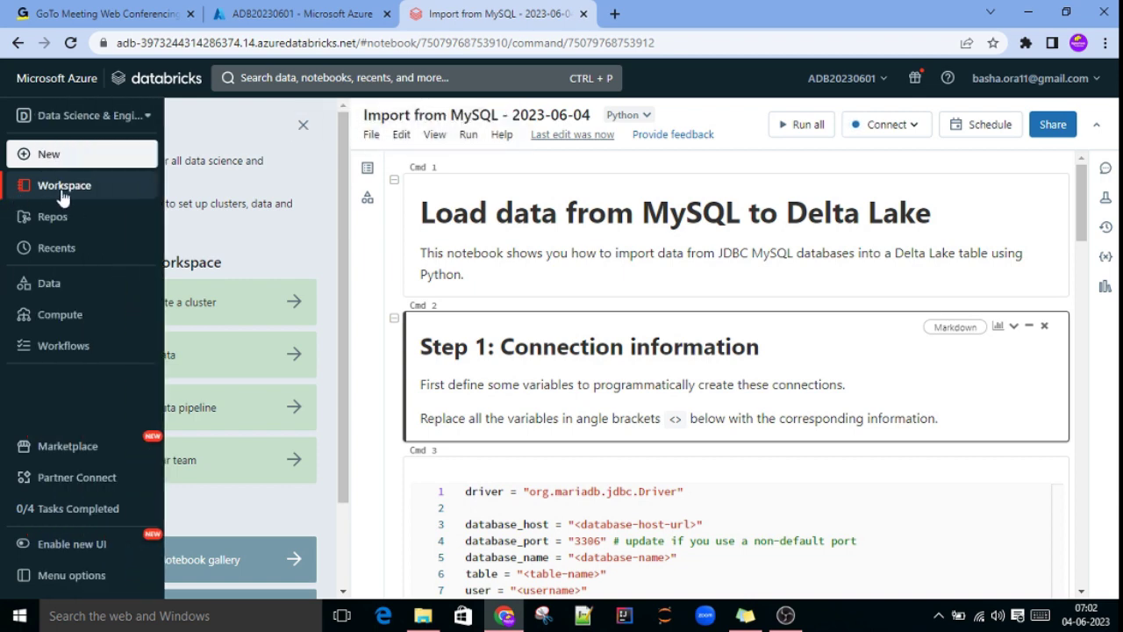
pyautogui.click(61, 314)
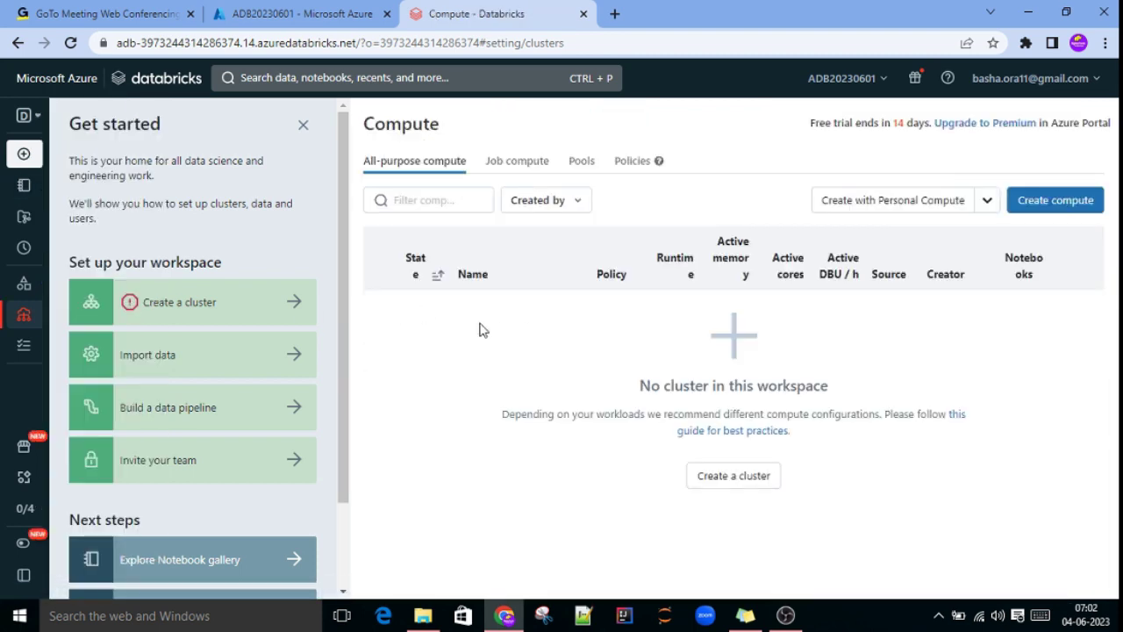
pyautogui.click(303, 125)
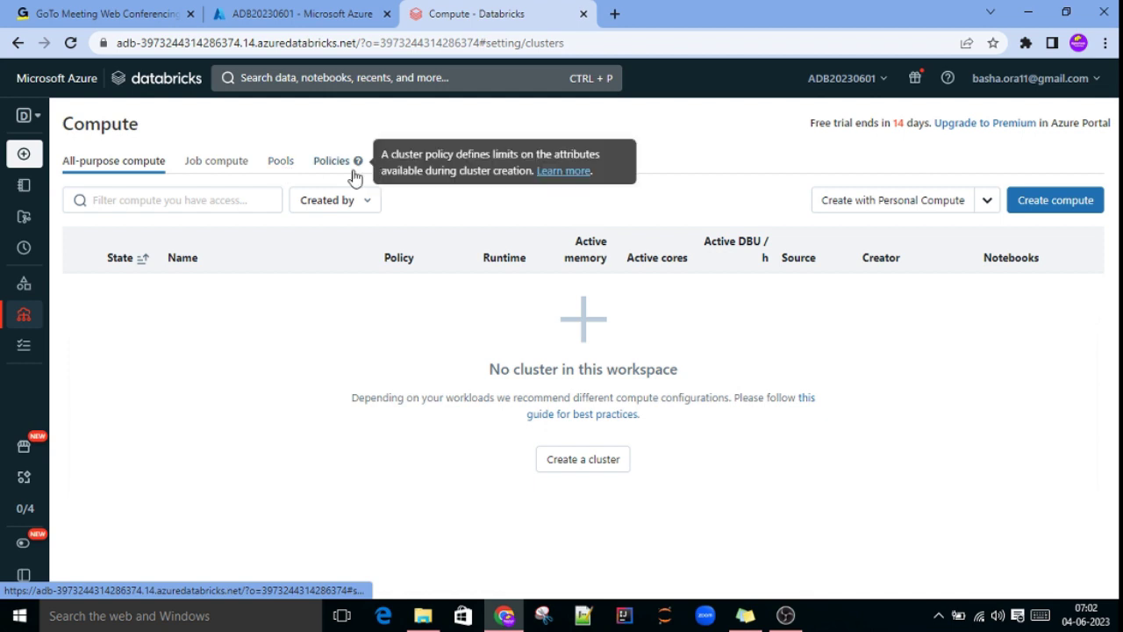
# Step: View the explanation of cluster policies, look through Job compute and Pools, and return to All-purpose compute
pyautogui.moveTo(362, 166)
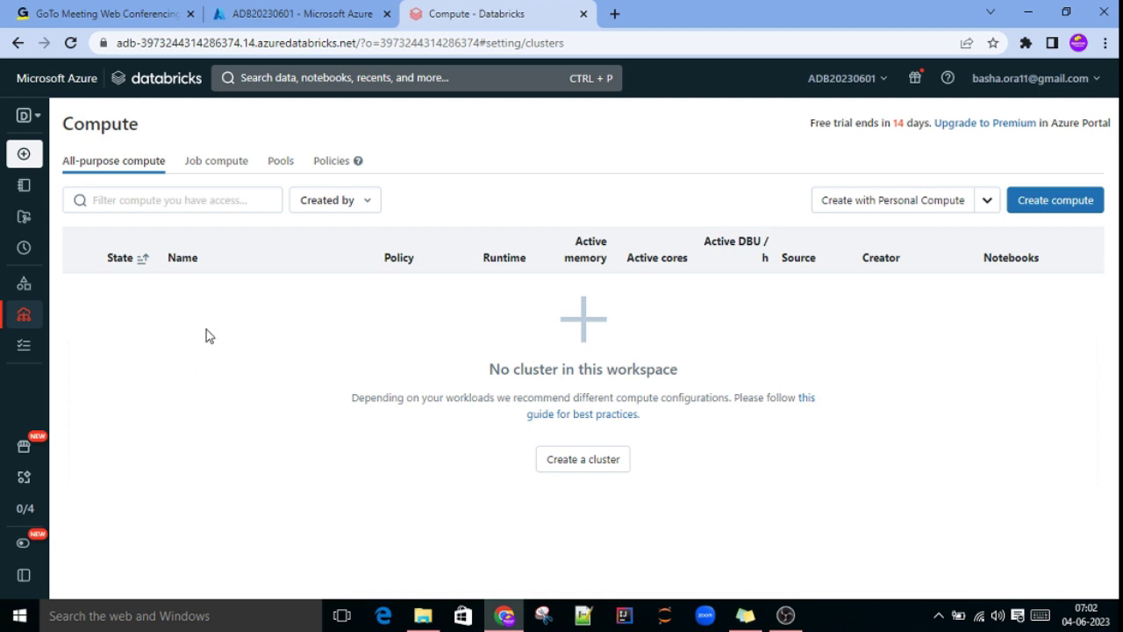
pyautogui.click(233, 165)
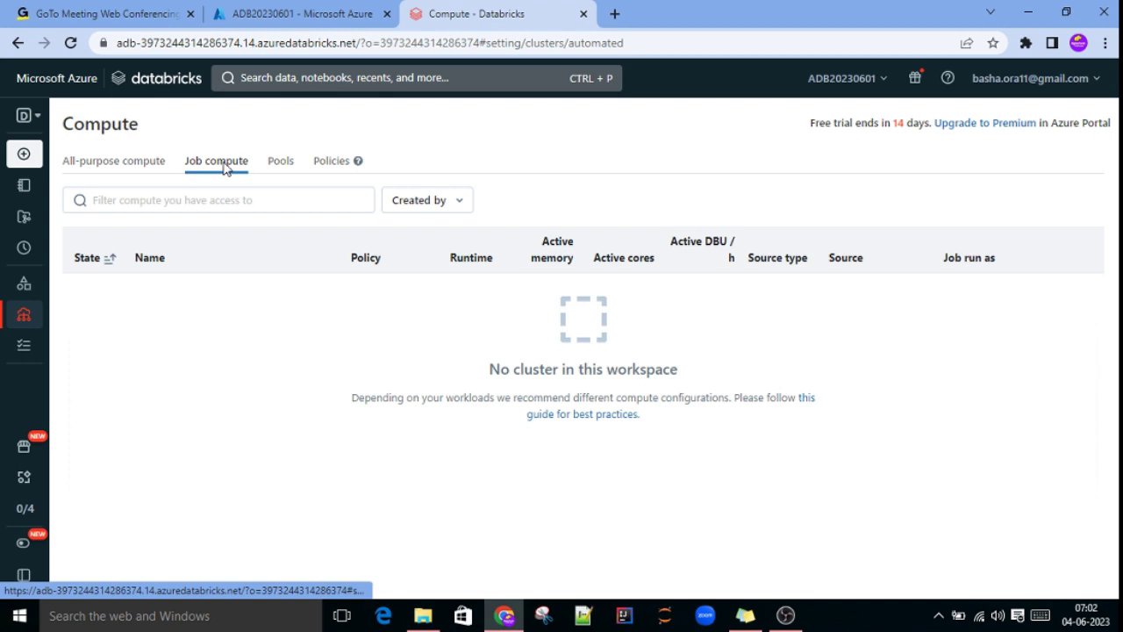
pyautogui.click(289, 169)
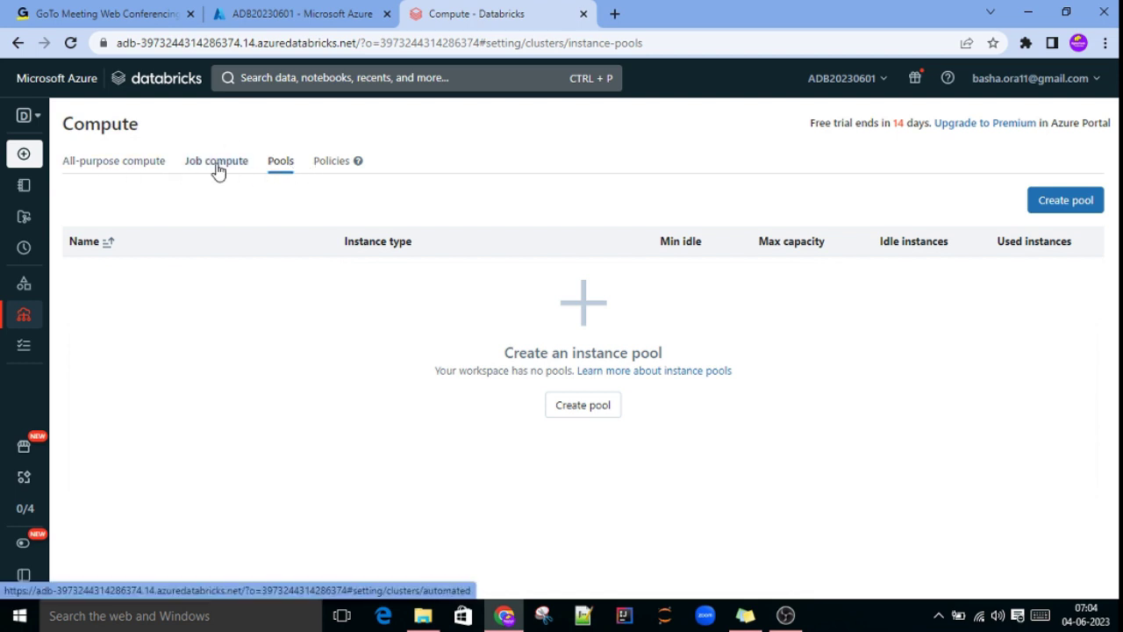
pyautogui.click(109, 166)
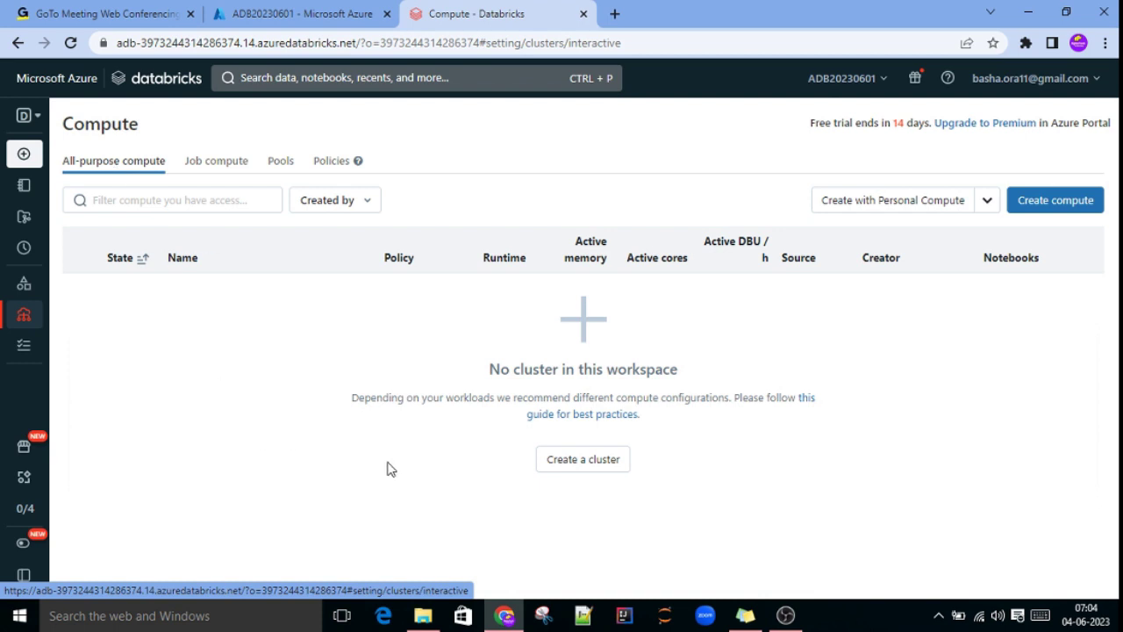
# Step: Start creating a new all-purpose cluster and set its Databricks runtime version to Standard 13.1 (Scala 2.12, Spark 3.4.0)
pyautogui.click(584, 468)
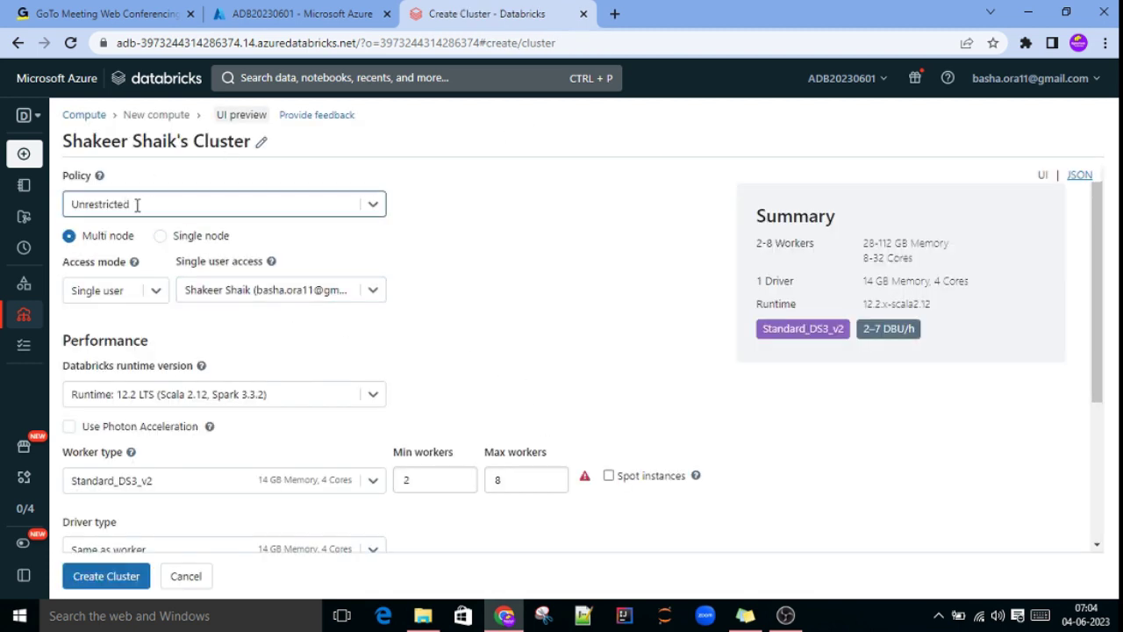
pyautogui.scroll(-1, 193, 254)
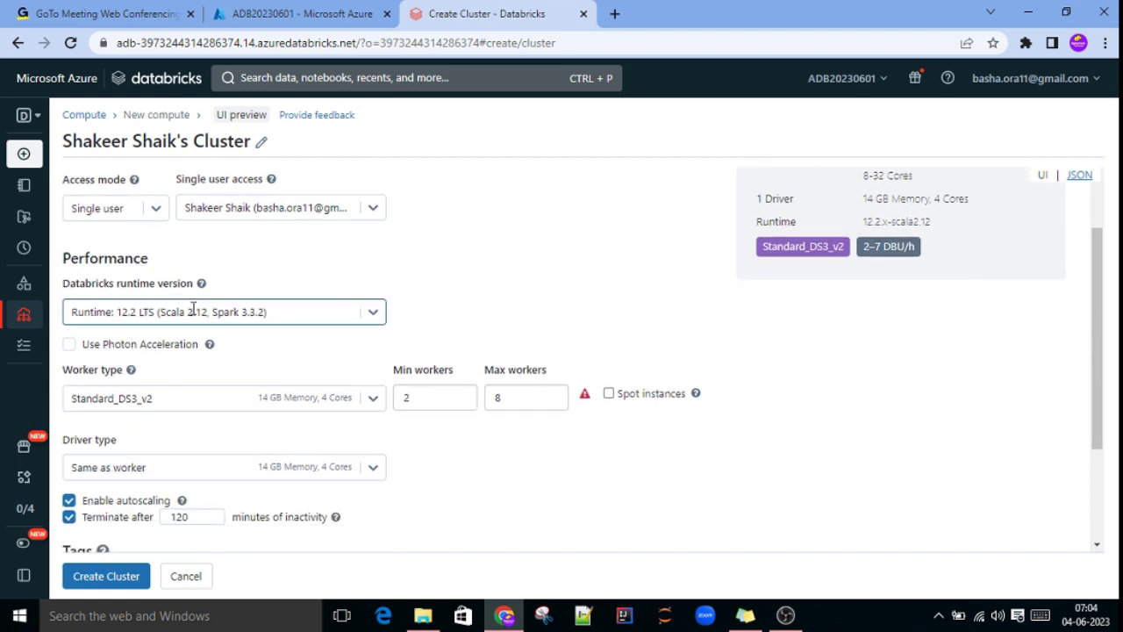
pyautogui.click(373, 317)
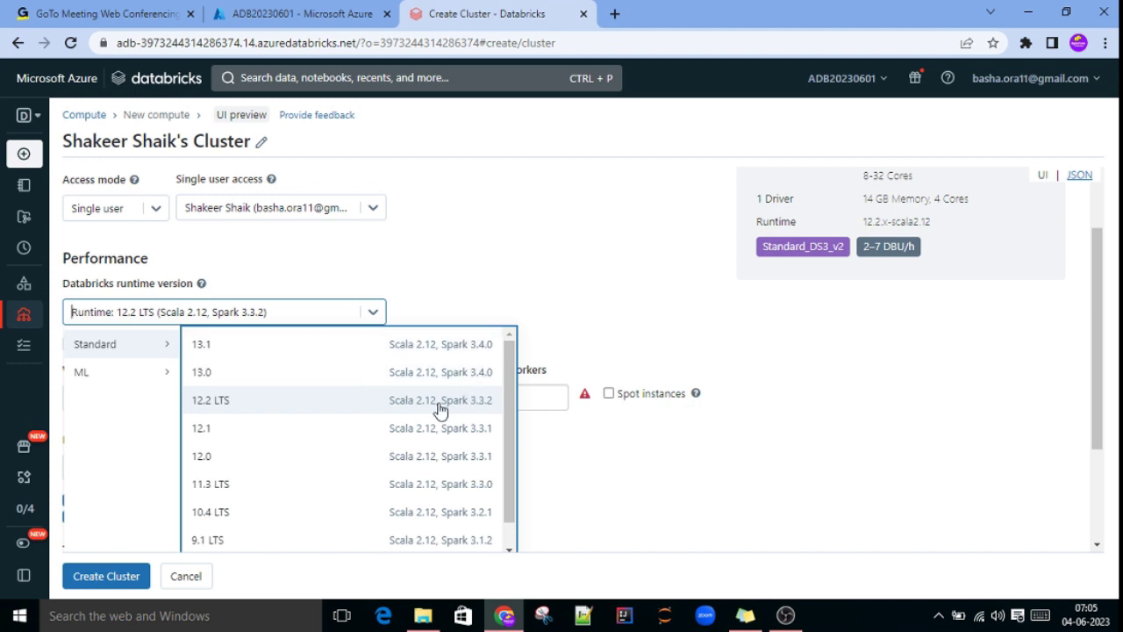
pyautogui.click(210, 348)
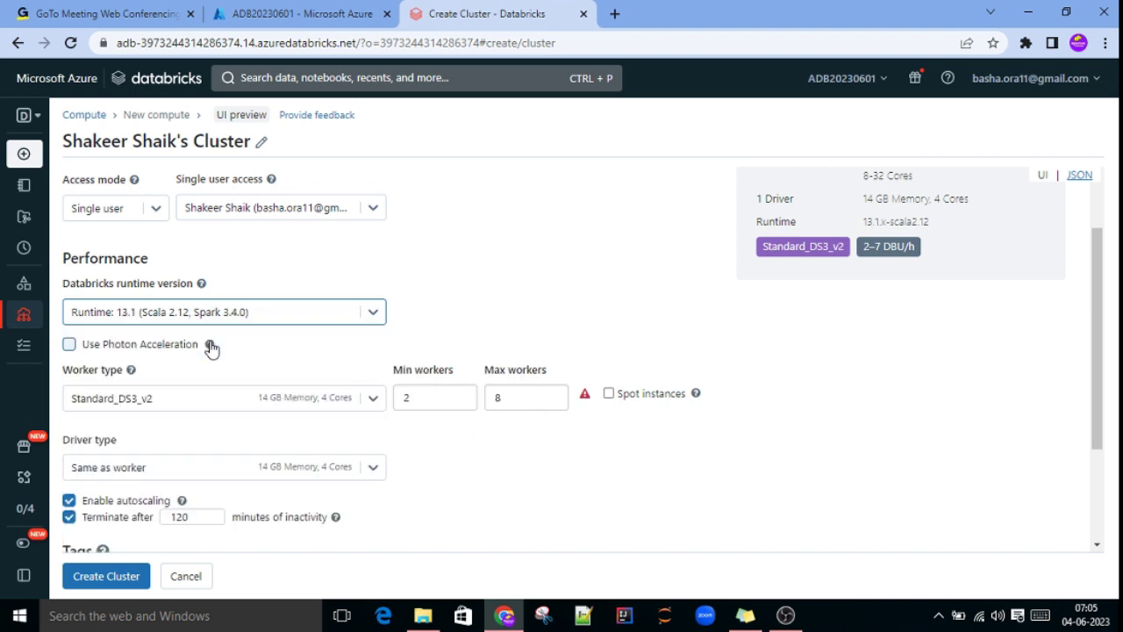
# Step: Browse the available ML runtime versions, return to the Standard versions and select 13.1 again
pyautogui.click(309, 319)
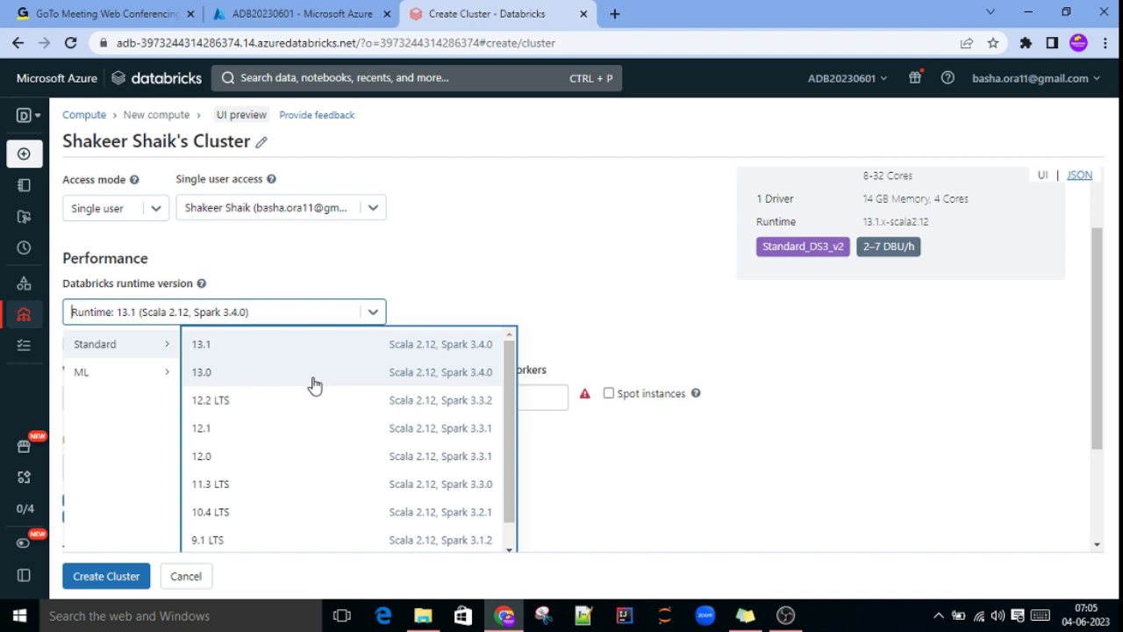
pyautogui.click(82, 375)
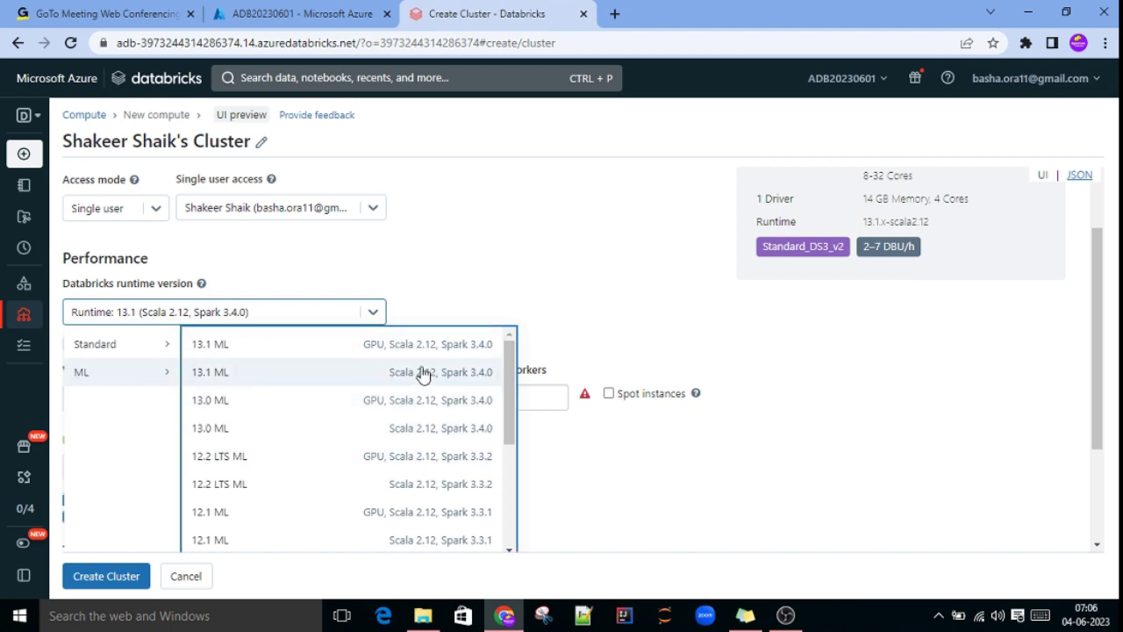
pyautogui.scroll(-2, 401, 459)
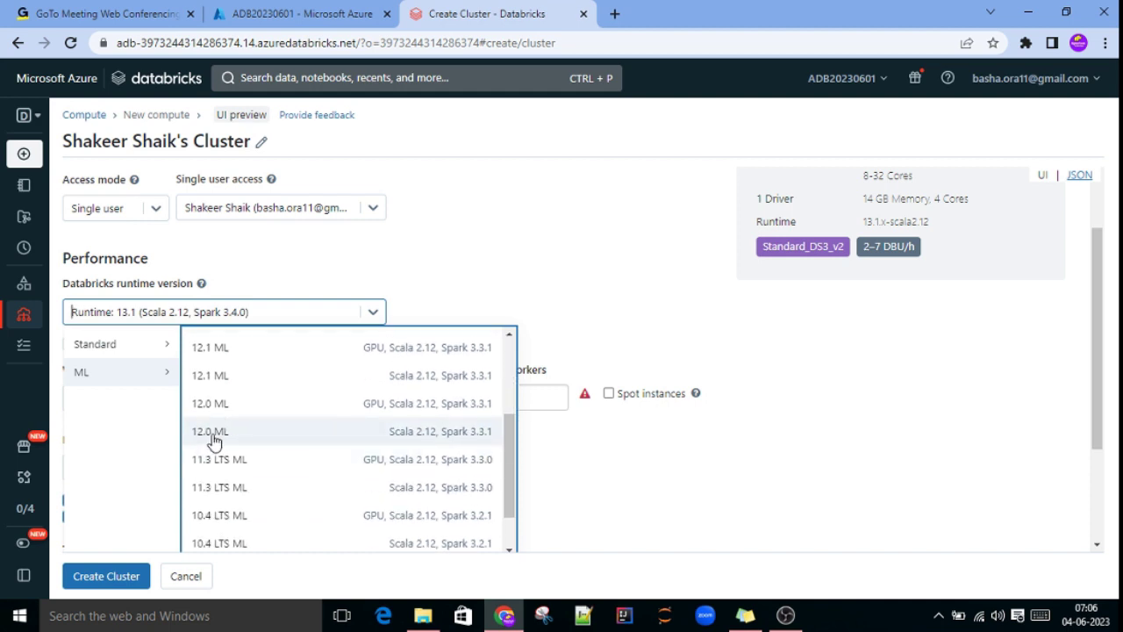
pyautogui.scroll(2, 226, 437)
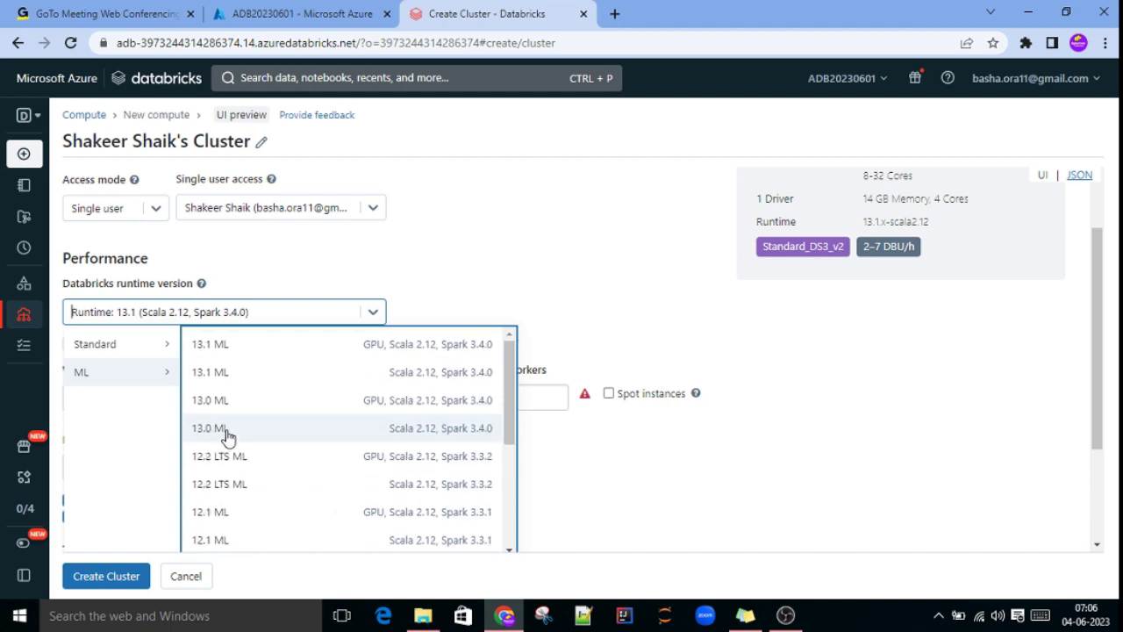
pyautogui.moveTo(110, 348)
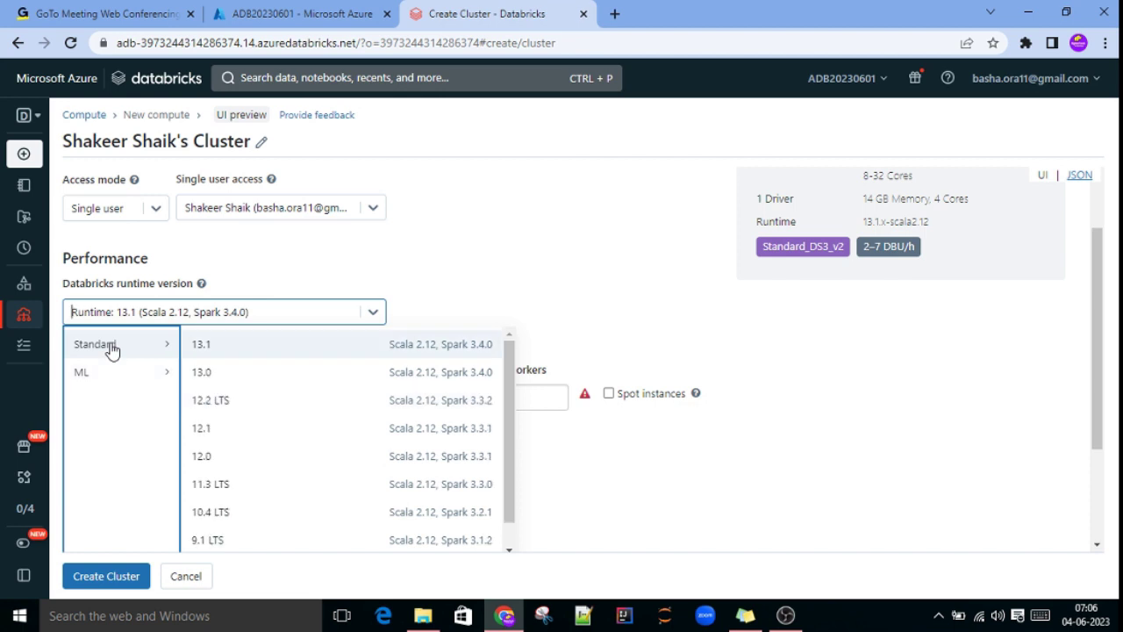
pyautogui.click(229, 350)
# Step: Set the cluster's maximum number of workers to 2
pyautogui.scroll(-1, 219, 391)
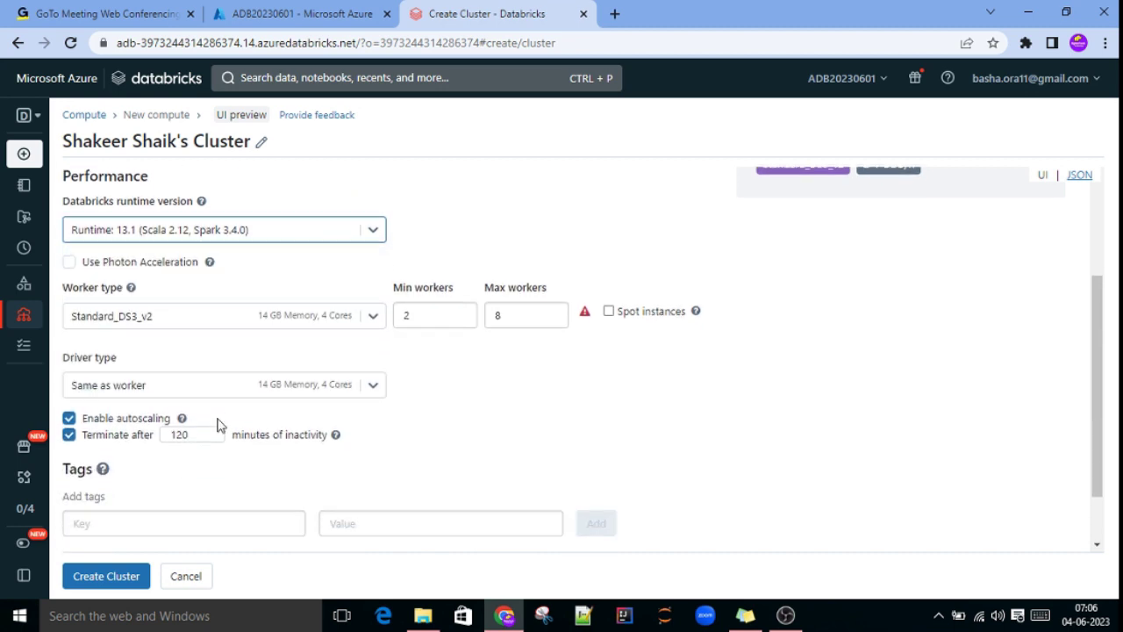
pyautogui.click(551, 316)
pyautogui.press('BackSpace')
pyautogui.write('6')
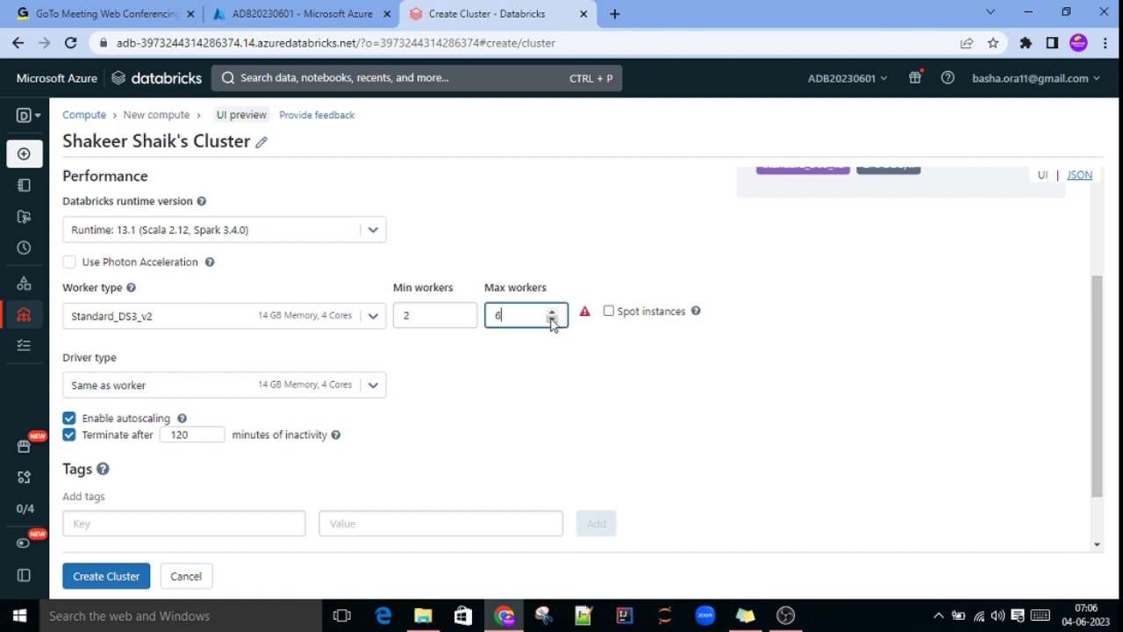
pyautogui.click(551, 321)
pyautogui.click(551, 322)
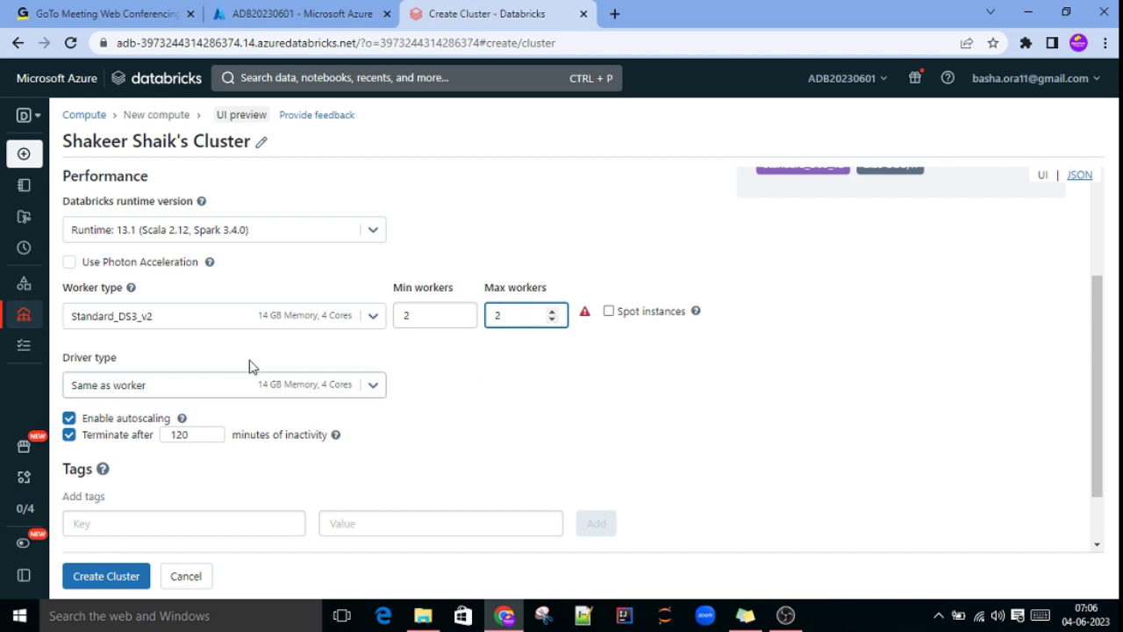
# Step: Examine the worker types from general purpose to GPU accelerated, and choose the general purpose Standard_DS3_v2
pyautogui.click(372, 321)
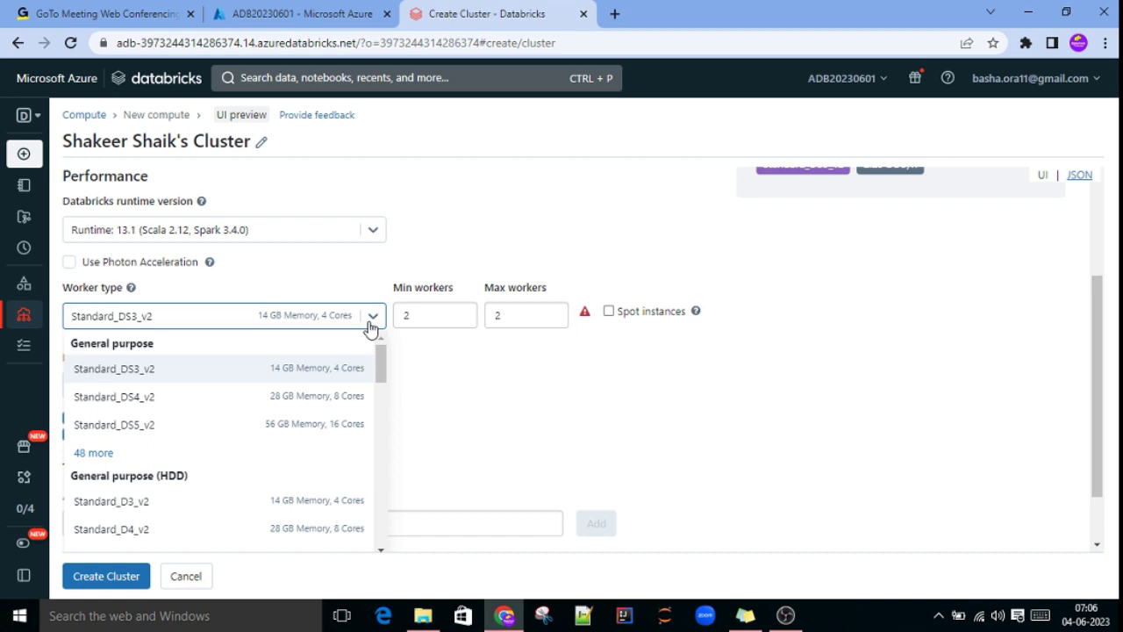
pyautogui.scroll(-2, 171, 400)
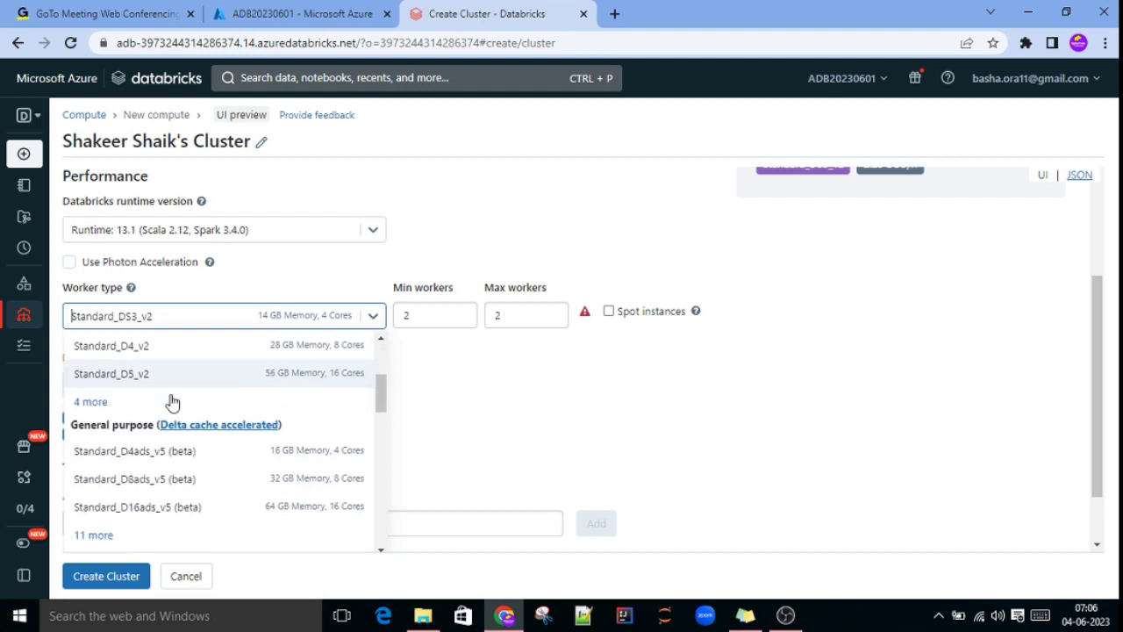
pyautogui.scroll(-1, 172, 401)
pyautogui.scroll(-1, 205, 406)
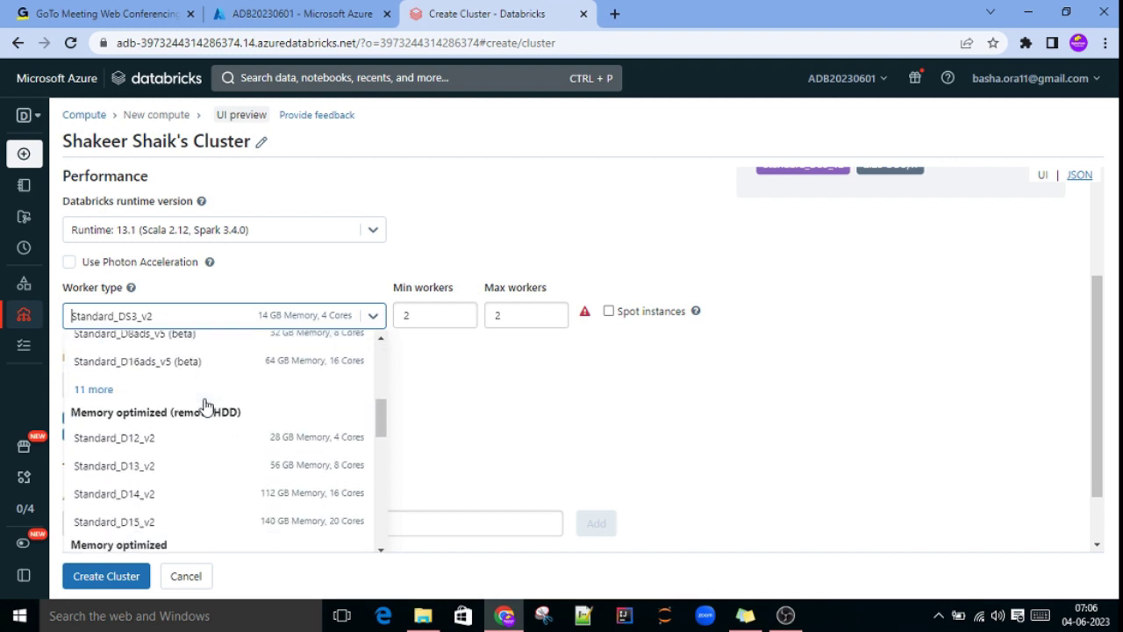
pyautogui.scroll(-2, 201, 431)
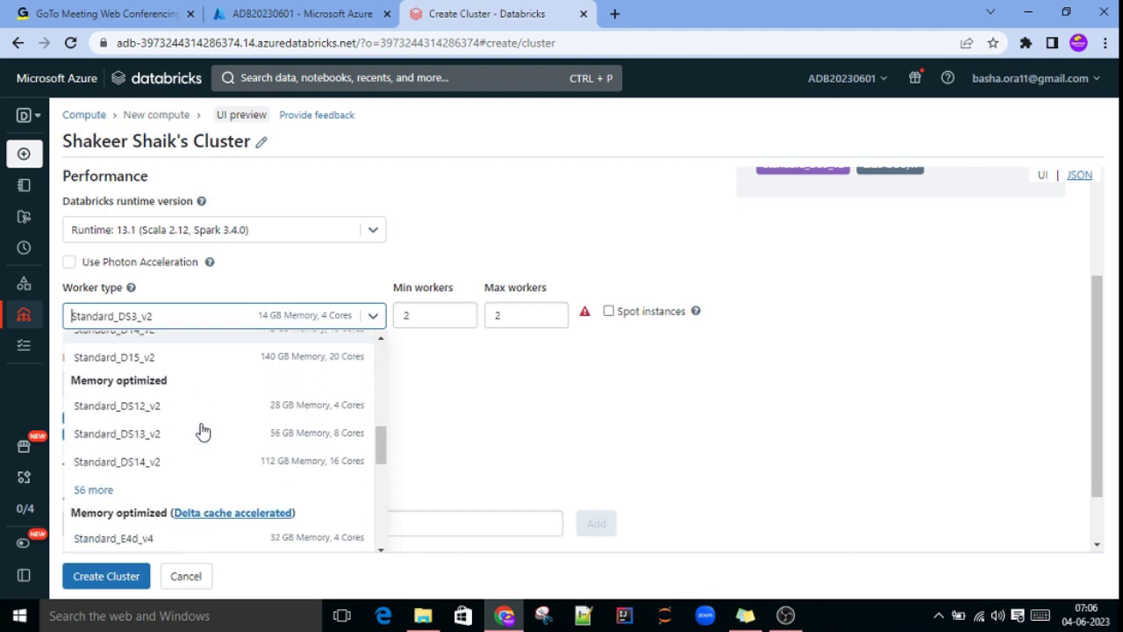
pyautogui.scroll(-1, 200, 431)
pyautogui.scroll(-1, 185, 438)
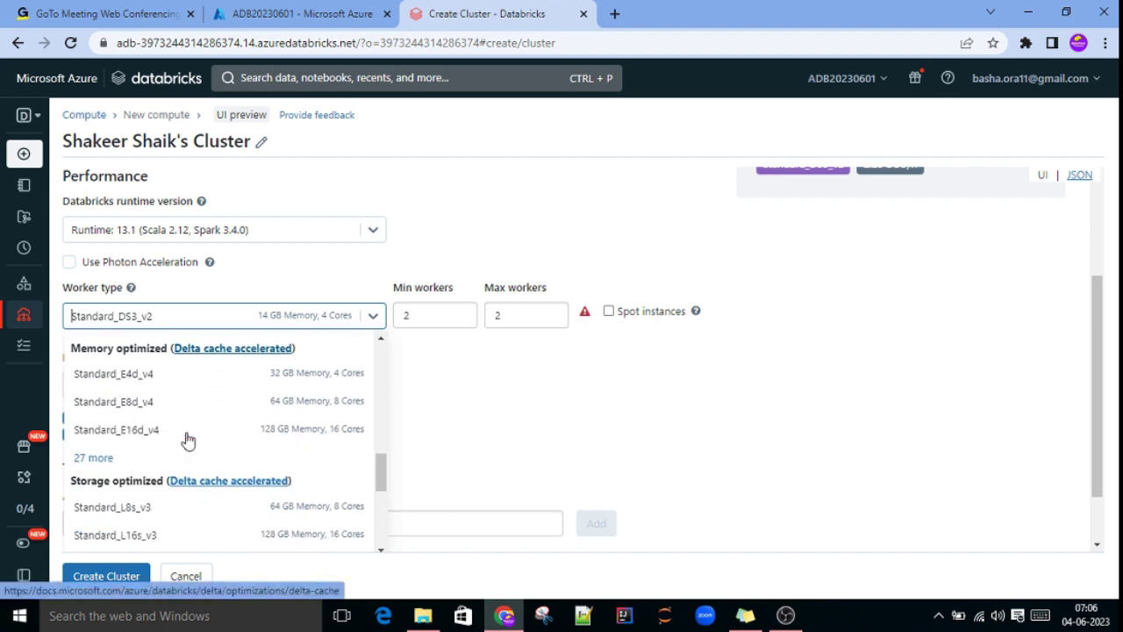
pyautogui.scroll(-1, 186, 439)
pyautogui.scroll(-2, 187, 440)
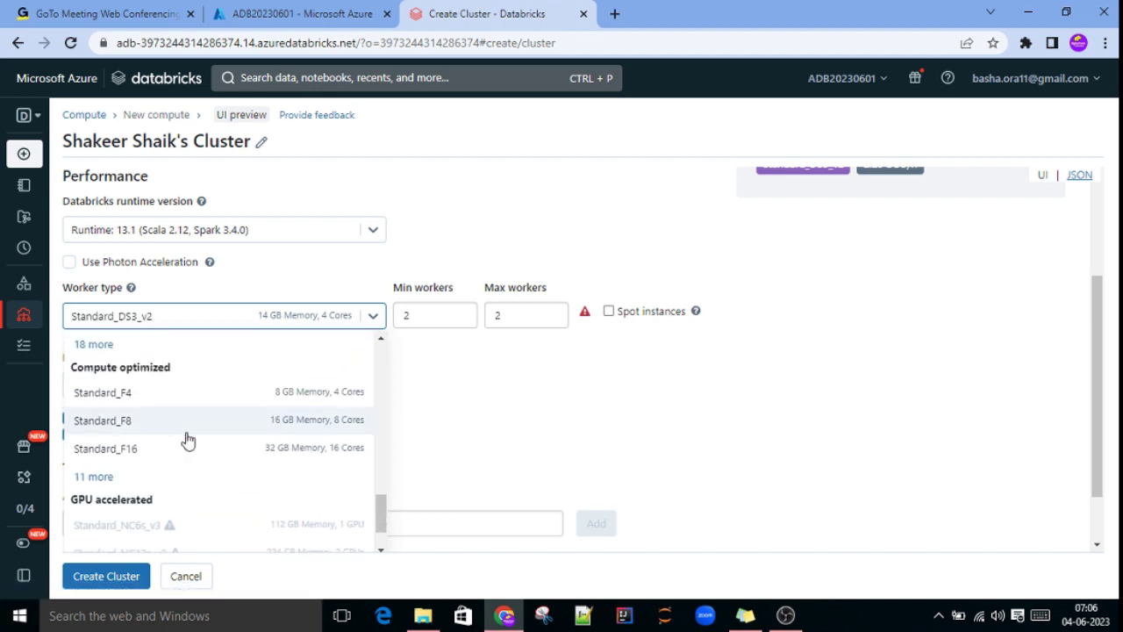
pyautogui.scroll(-1, 187, 440)
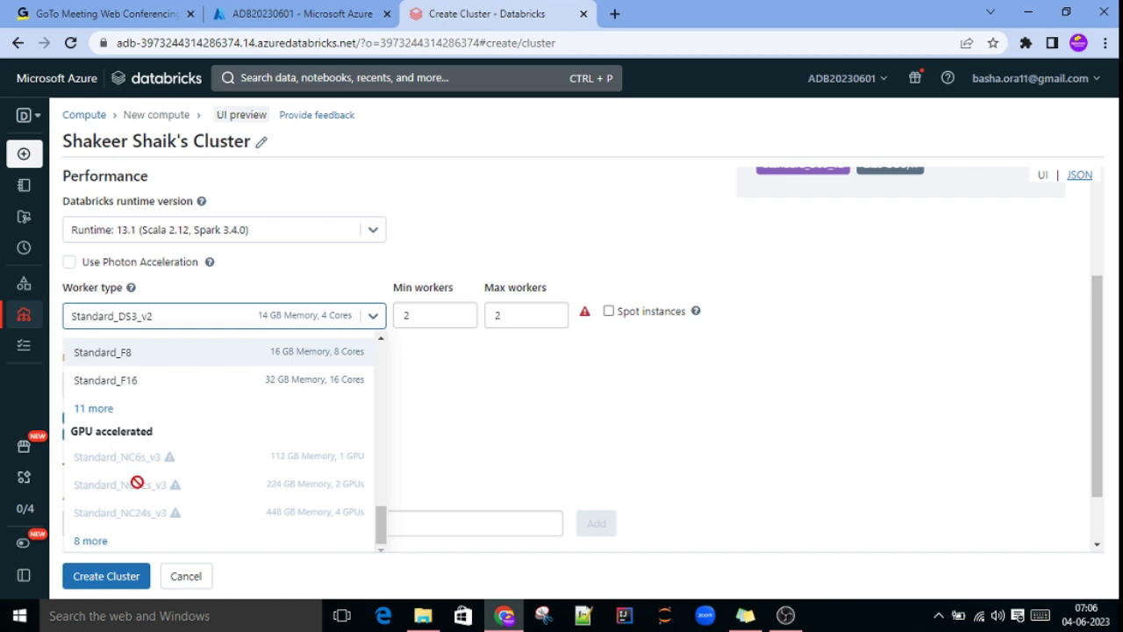
pyautogui.scroll(3, 137, 482)
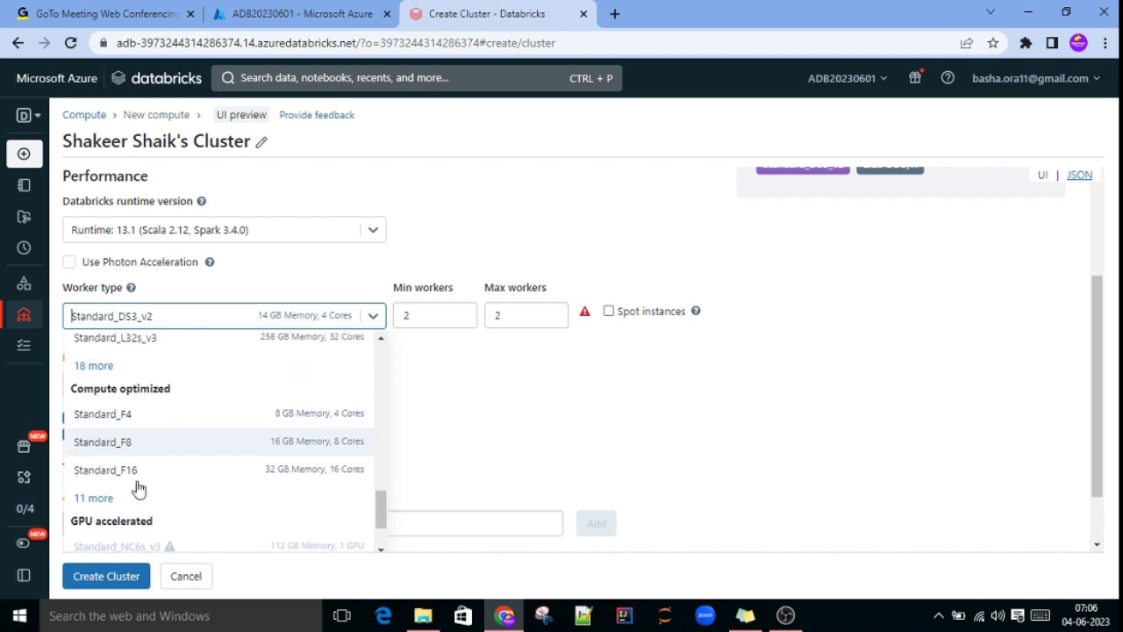
pyautogui.scroll(10, 137, 488)
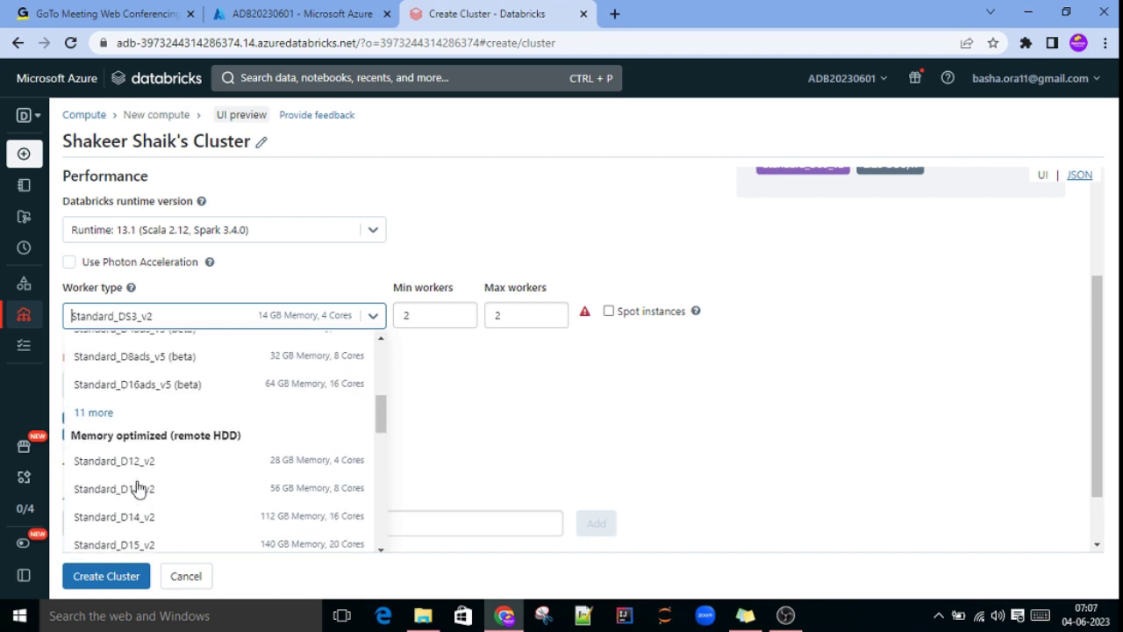
pyautogui.scroll(1, 188, 441)
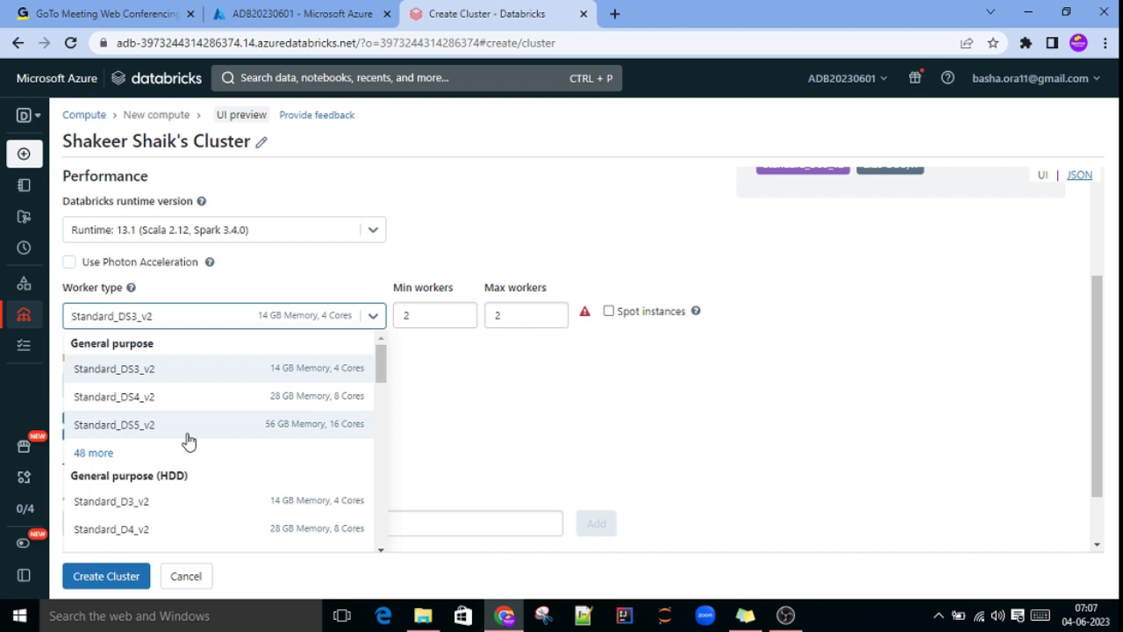
pyautogui.click(115, 377)
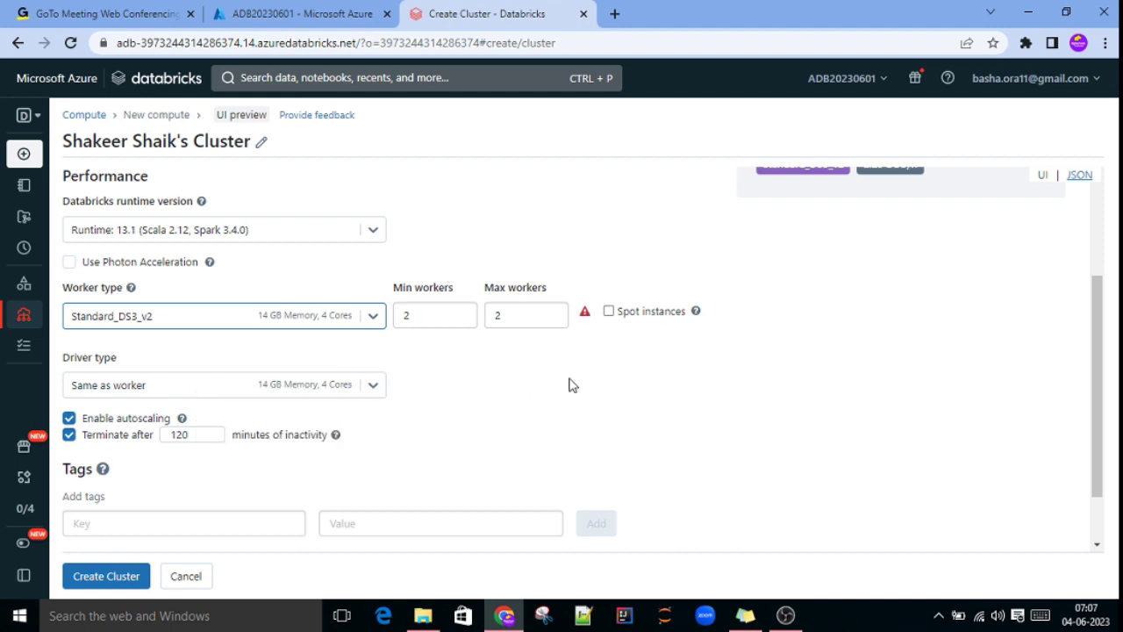
# Step: Set the cluster to terminate after 60 minutes of inactivity and review the configuration summary
pyautogui.click(209, 430)
pyautogui.click(208, 439)
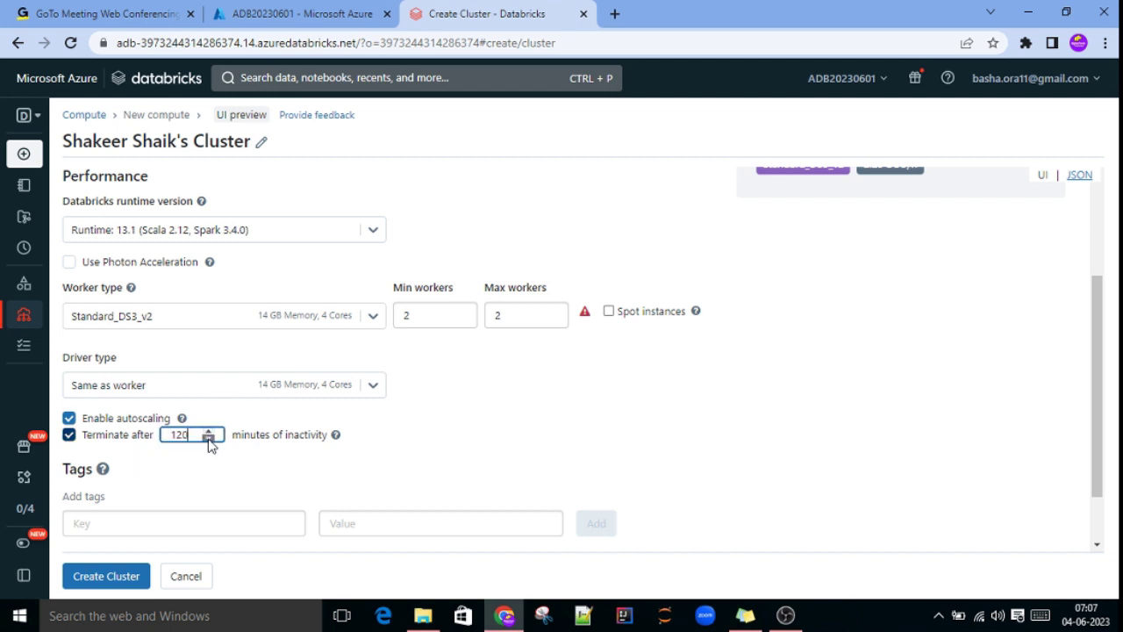
pyautogui.click(208, 440)
pyautogui.click(208, 441)
pyautogui.click(208, 440)
pyautogui.click(209, 441)
pyautogui.click(209, 440)
pyautogui.click(209, 440)
pyautogui.click(208, 441)
pyautogui.click(209, 440)
pyautogui.click(208, 441)
pyautogui.click(209, 440)
pyautogui.click(208, 440)
pyautogui.click(208, 440)
pyautogui.click(209, 441)
pyautogui.click(209, 440)
pyautogui.click(209, 440)
pyautogui.scroll(-1, 572, 401)
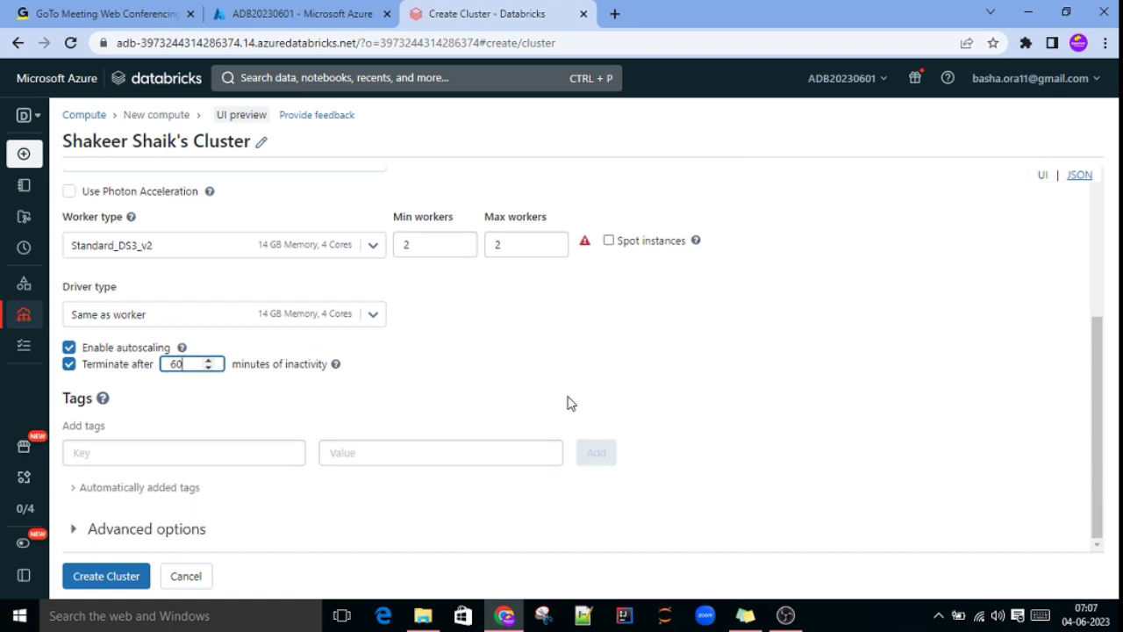
pyautogui.scroll(3, 567, 403)
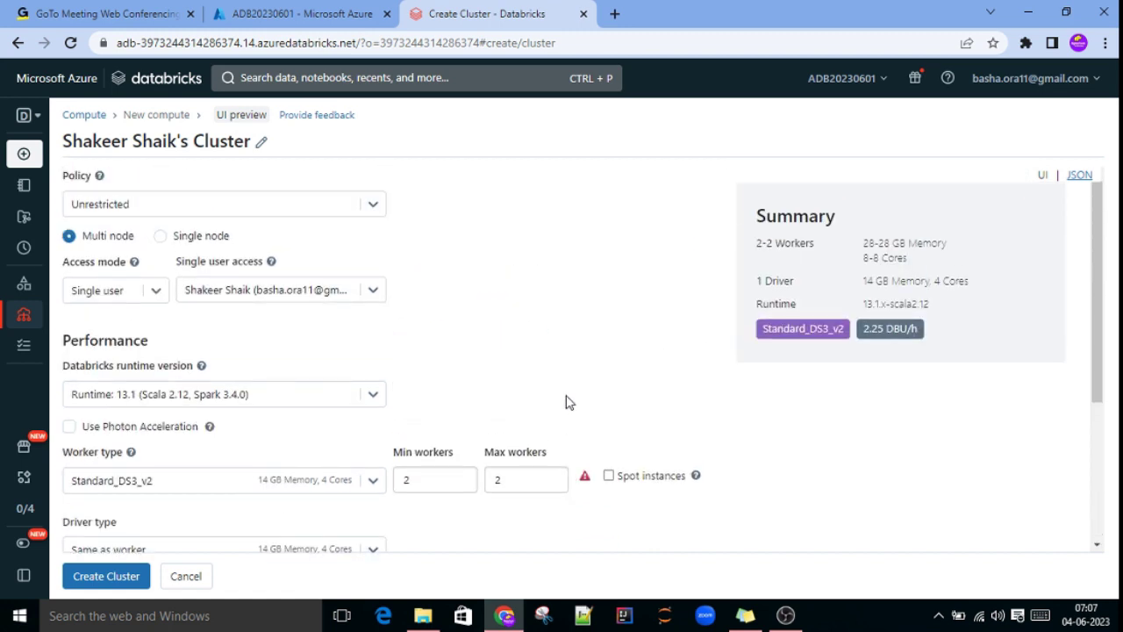
# Step: Create the cluster with the configured settings
pyautogui.scroll(-3, 566, 401)
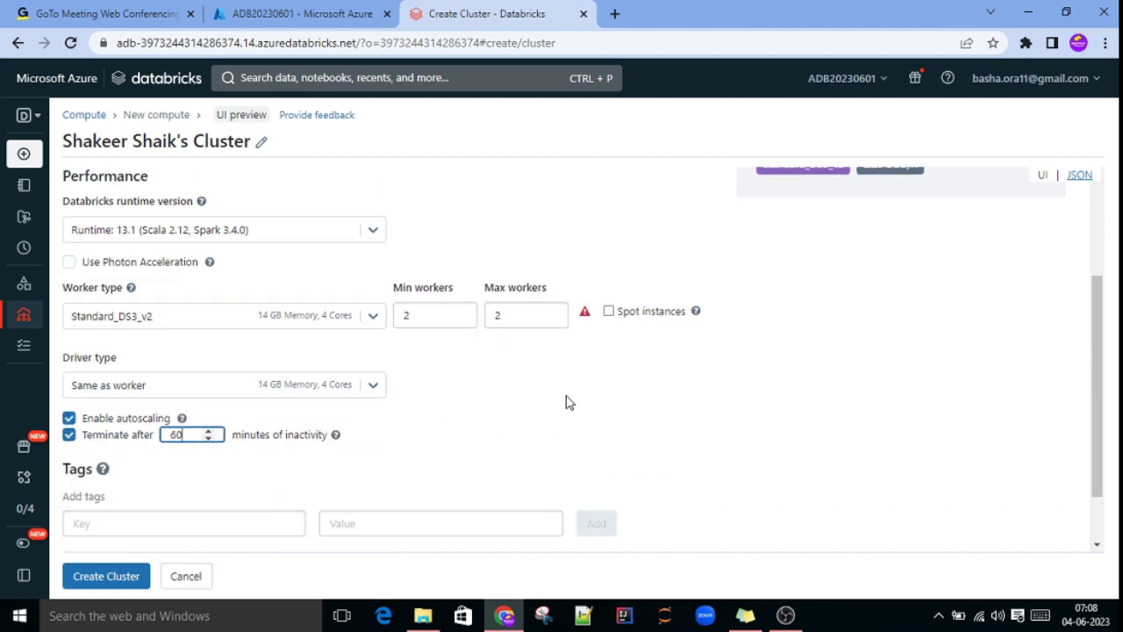
pyautogui.click(92, 579)
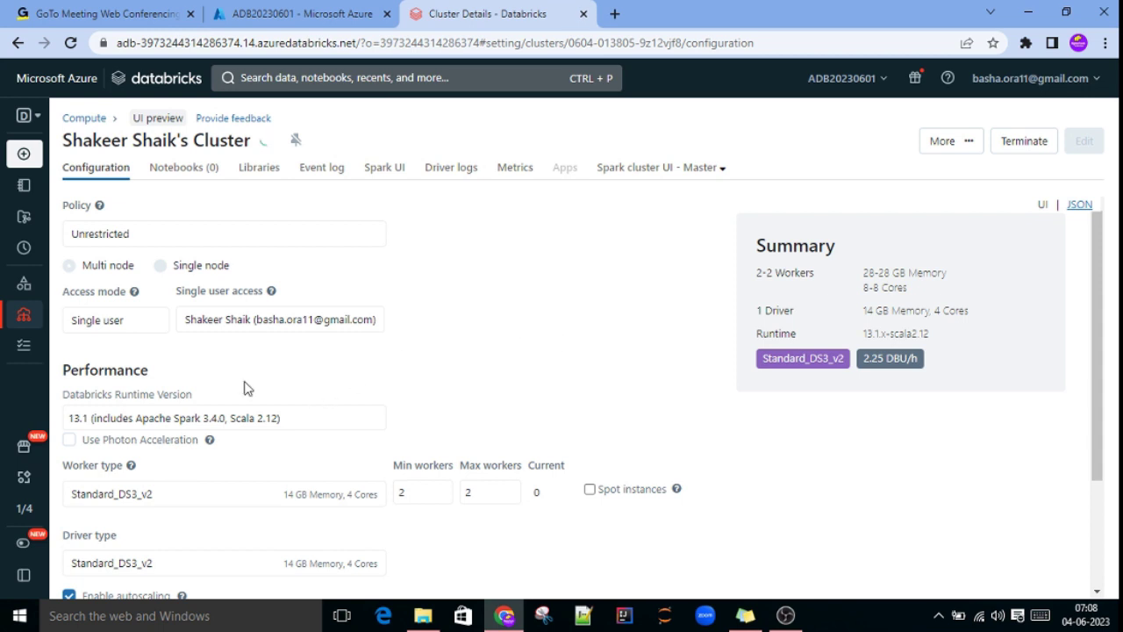
# Step: Examine the task types offered for a new workflow job and return to the list of all-purpose compute
pyautogui.moveTo(53, 190)
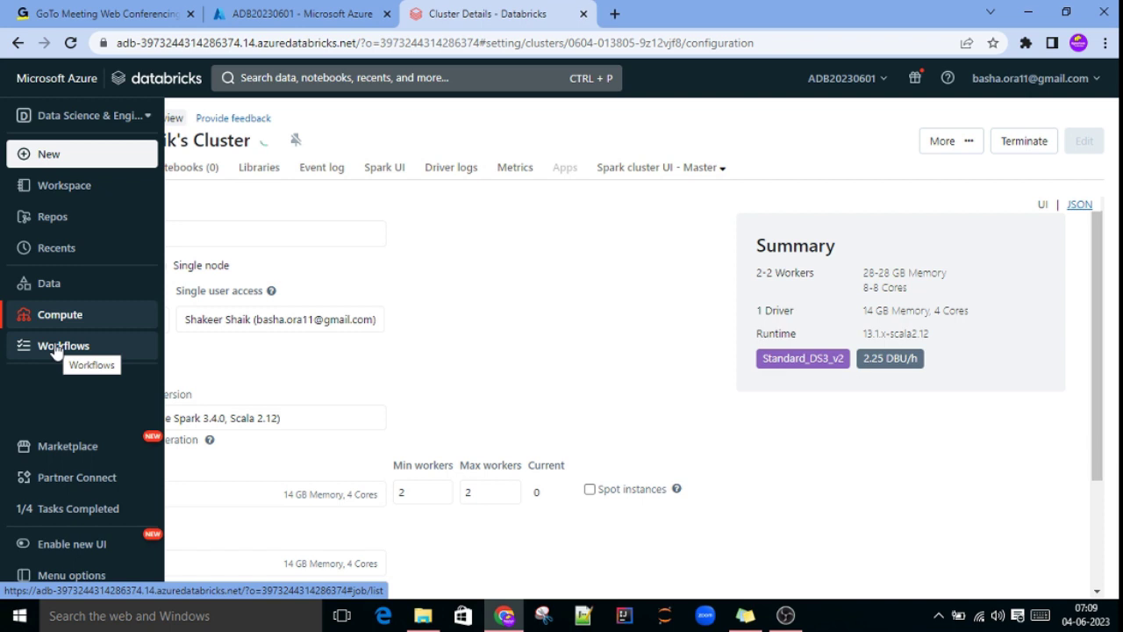
pyautogui.click(55, 347)
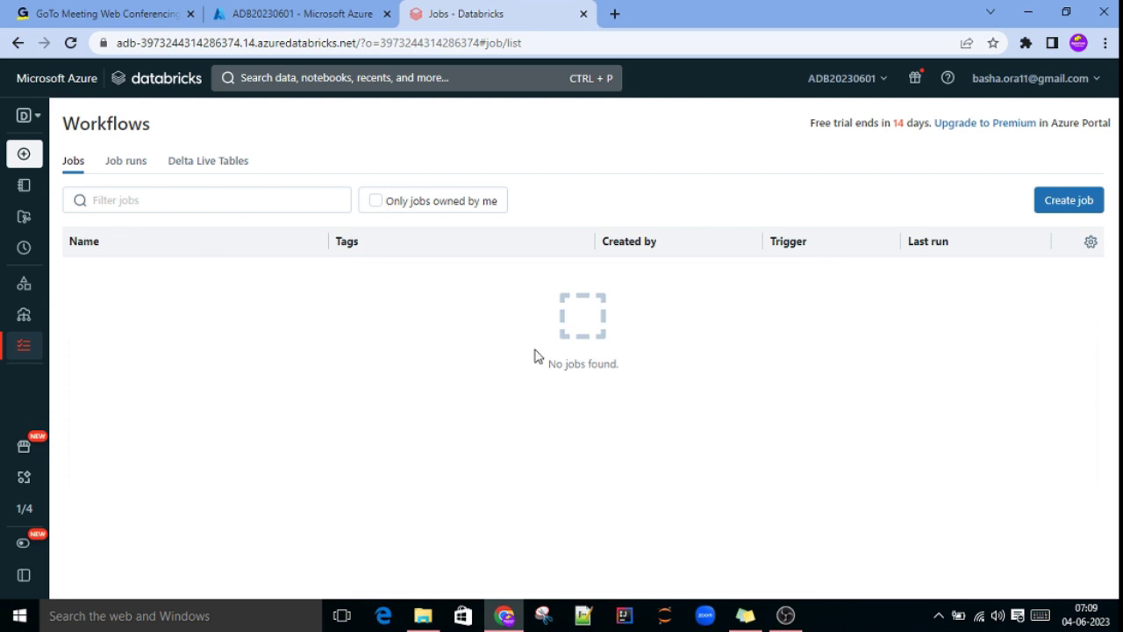
pyautogui.click(1065, 207)
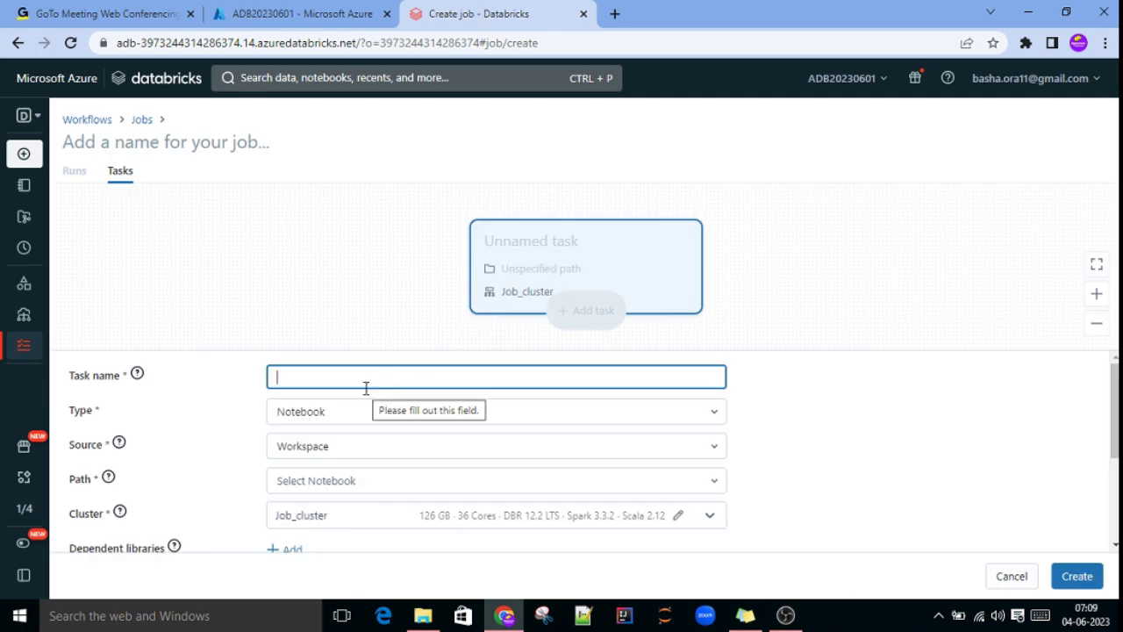
pyautogui.click(323, 416)
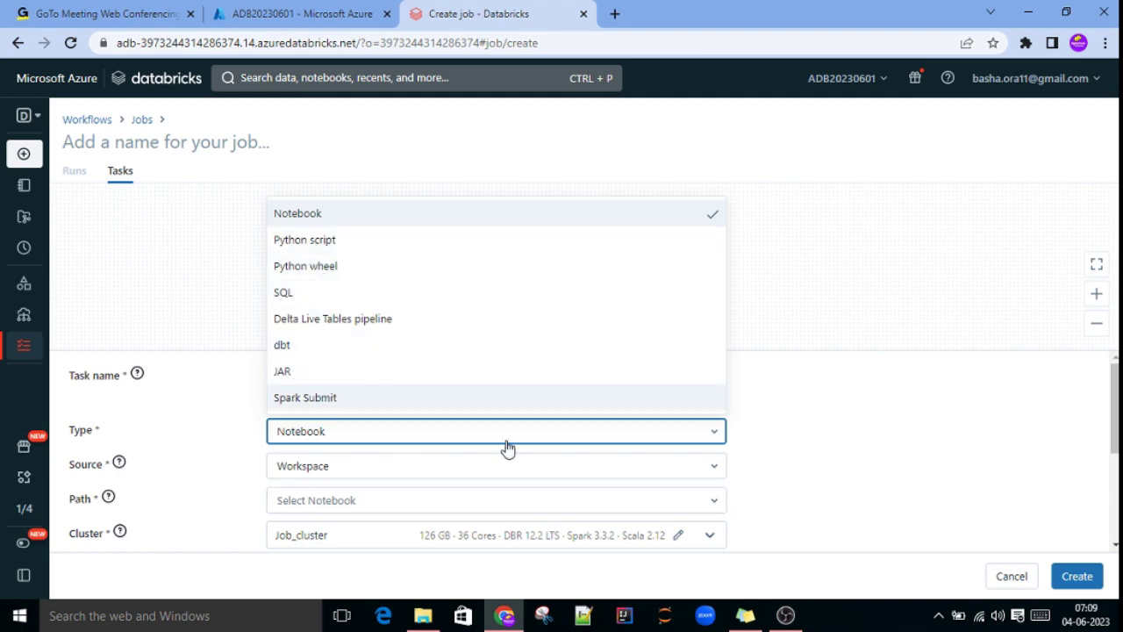
pyautogui.click(793, 380)
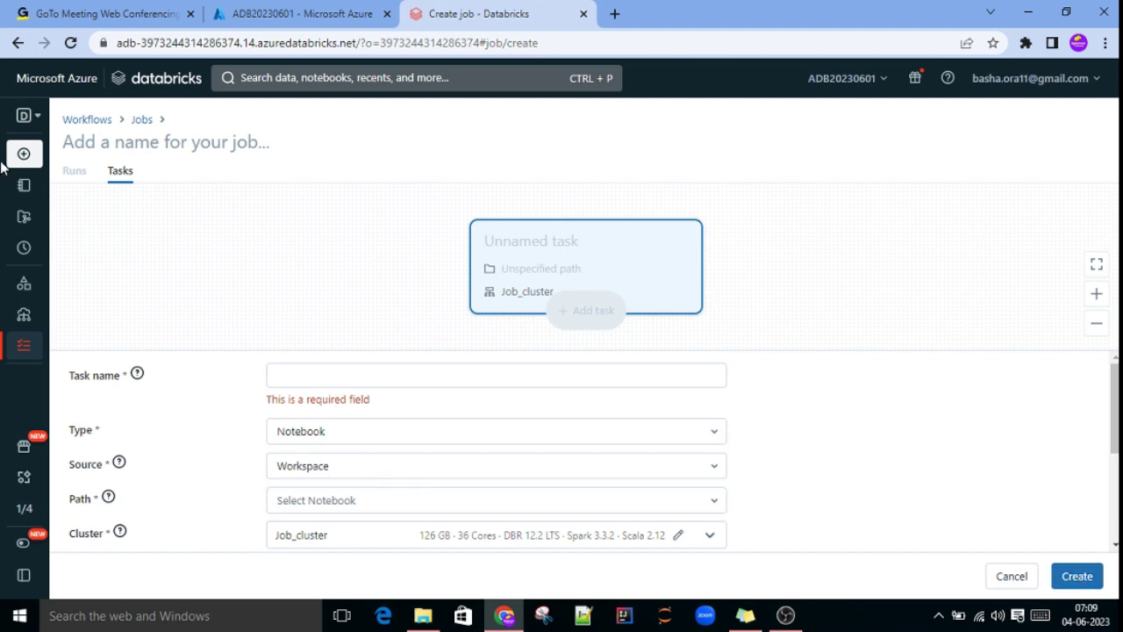
pyautogui.moveTo(30, 245)
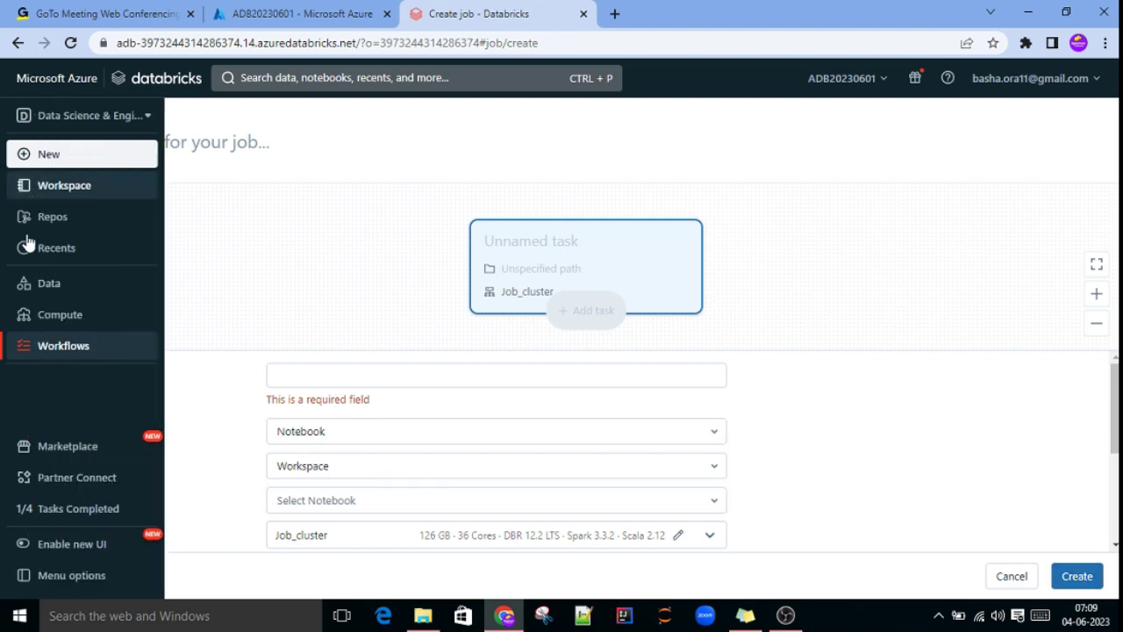
pyautogui.click(61, 314)
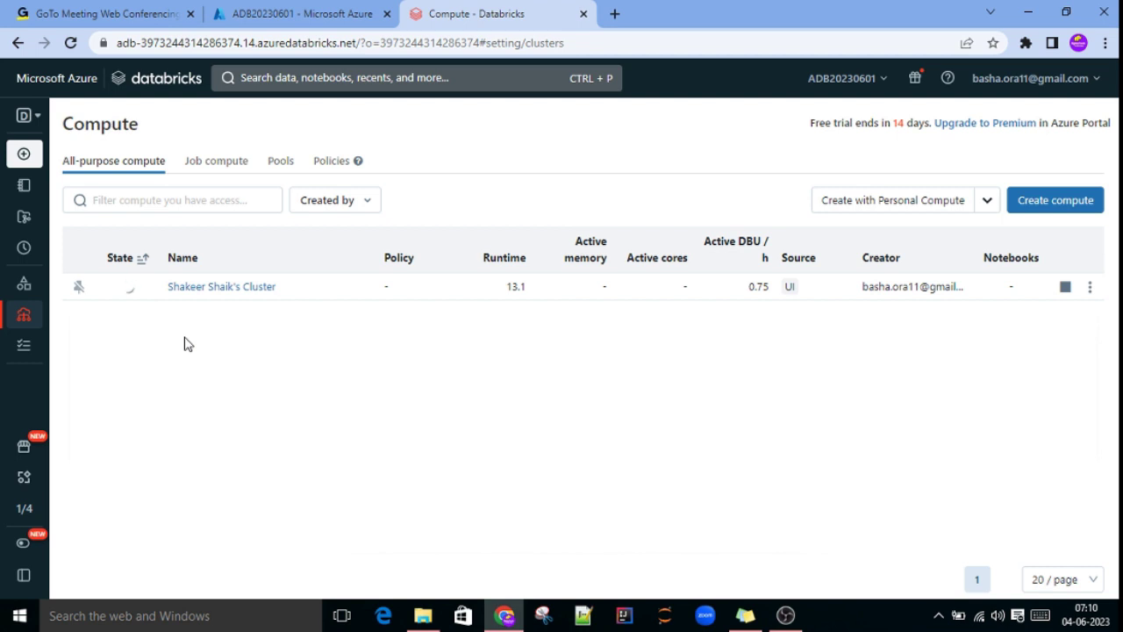
# Step: Move the "Import from MySQL - 2023-06-04" notebook in the user's home folder to the trash
pyautogui.moveTo(35, 221)
pyautogui.click(57, 189)
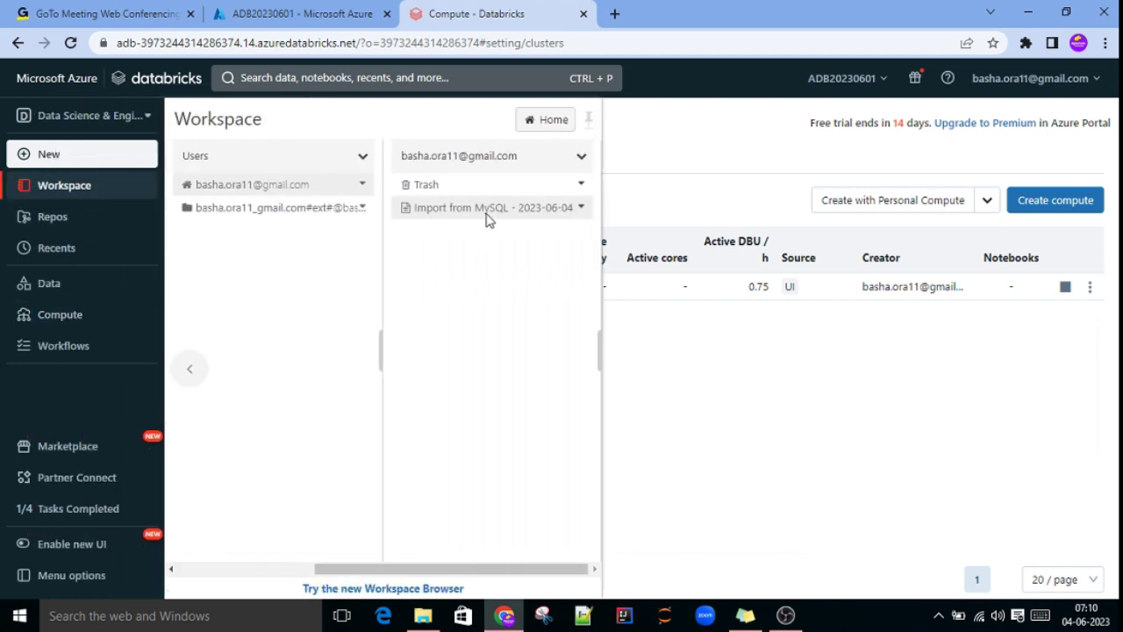
pyautogui.click(580, 208)
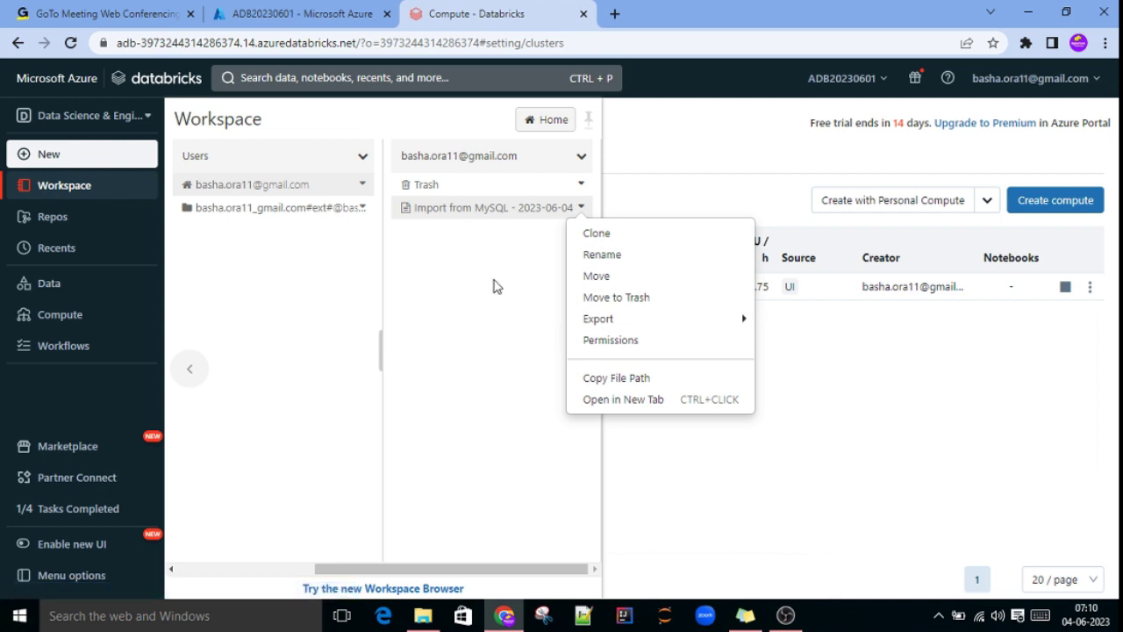
pyautogui.click(639, 300)
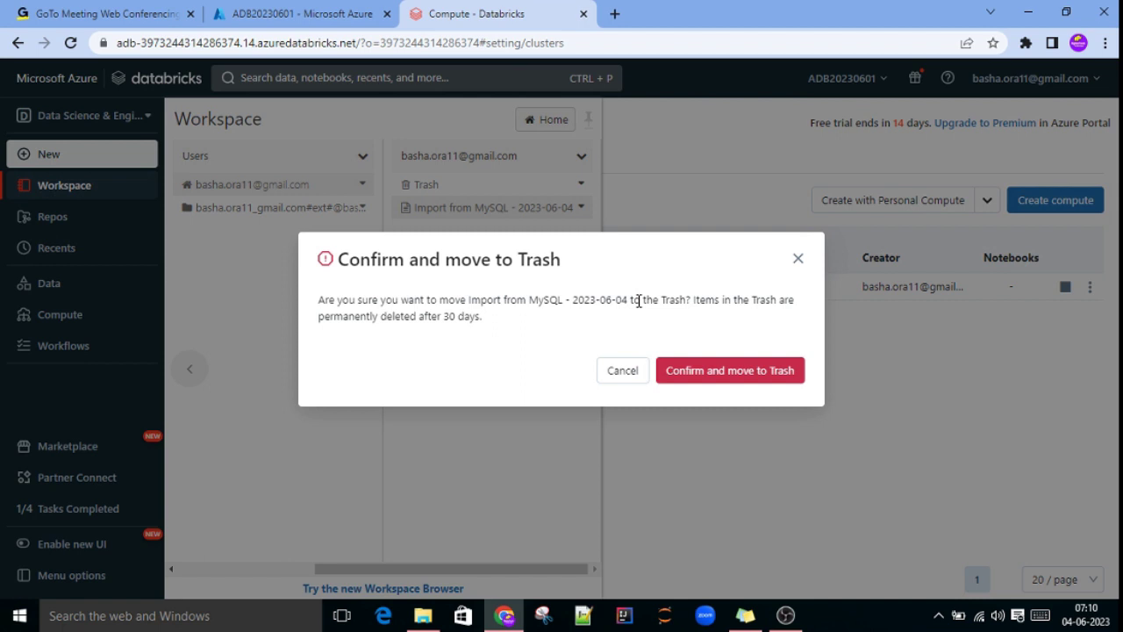
pyautogui.click(732, 381)
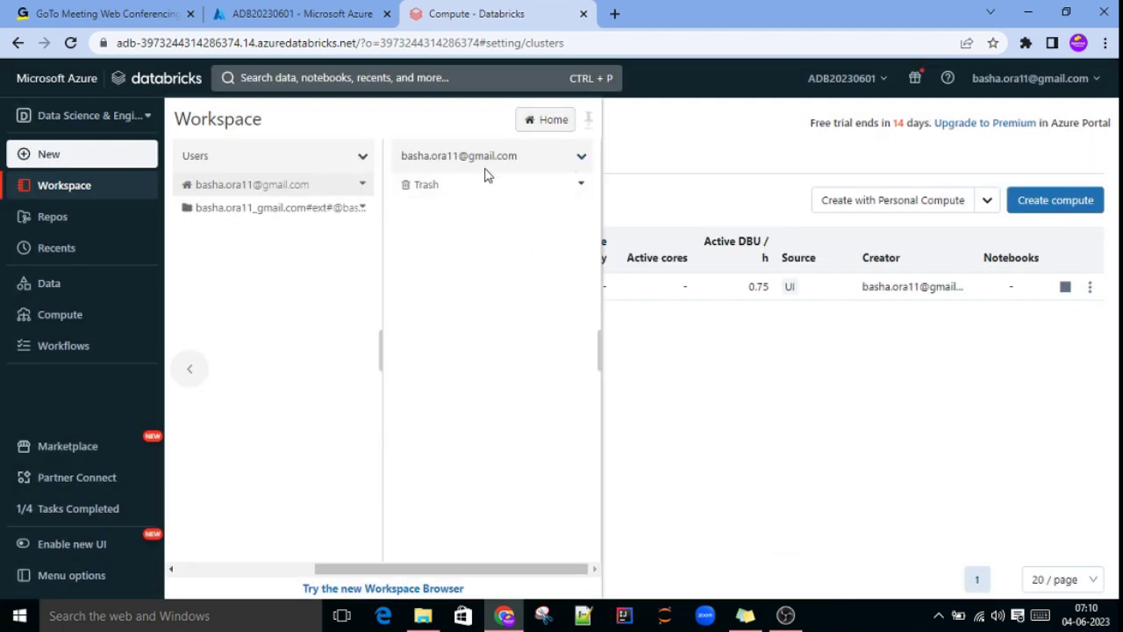
# Step: Create a folder named Notebooks in the user's home folder of the workspace
pyautogui.click(586, 164)
pyautogui.moveTo(592, 186)
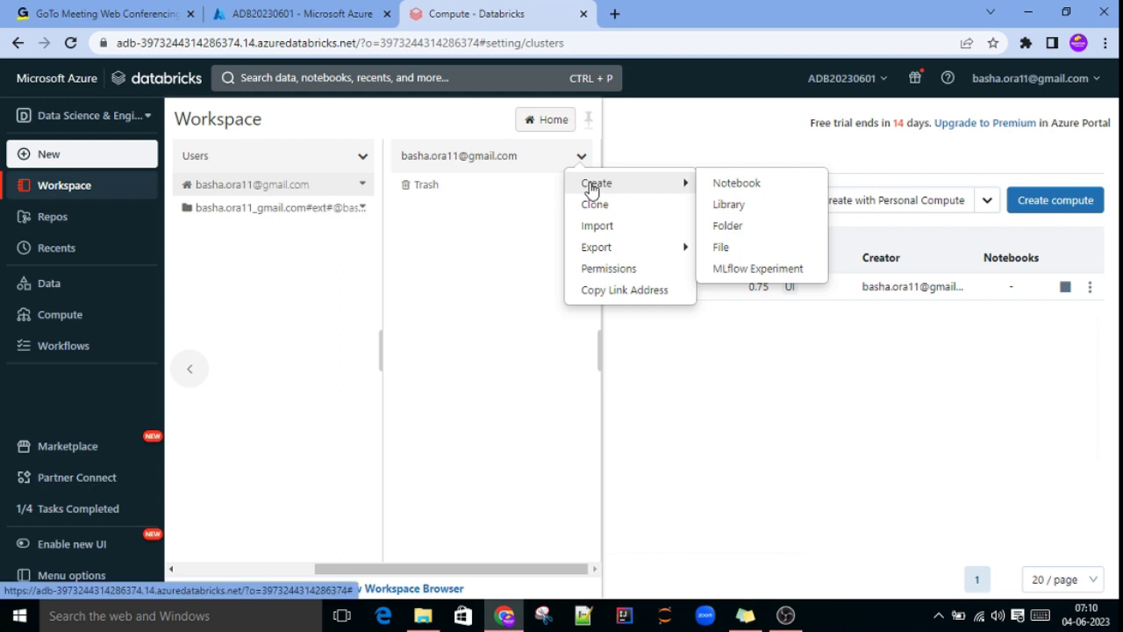
pyautogui.click(730, 227)
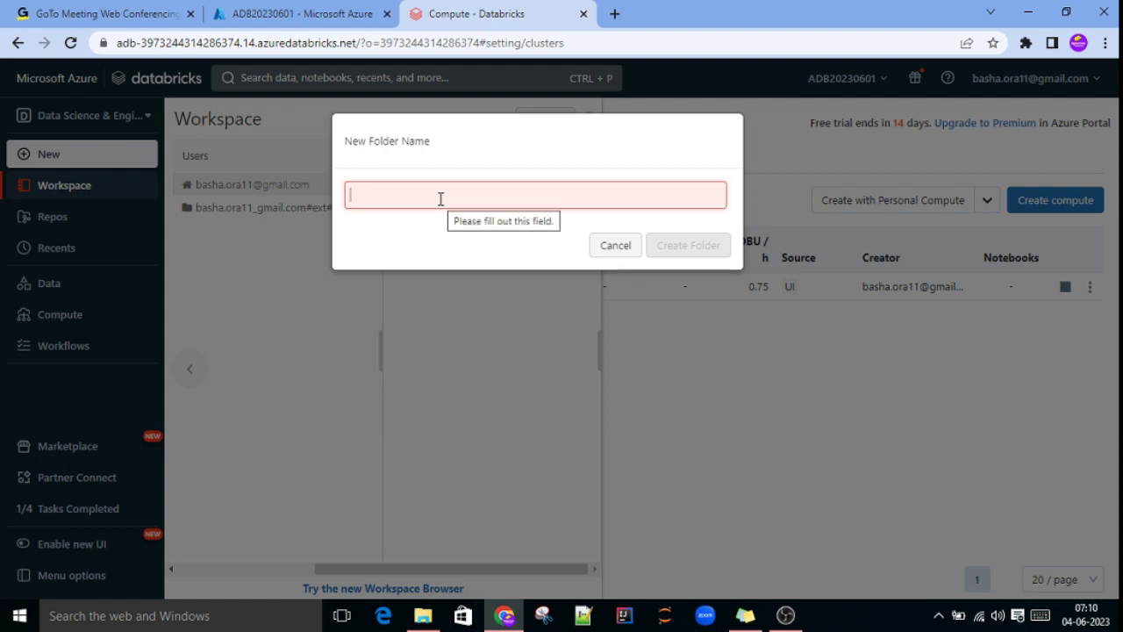
pyautogui.click(440, 198)
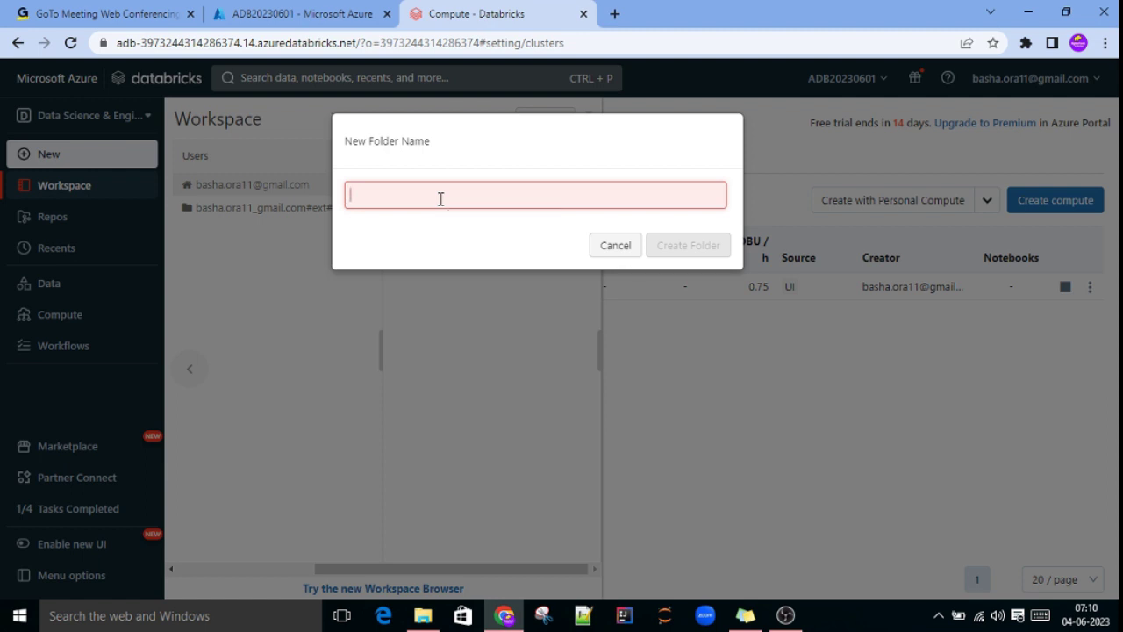
pyautogui.write('N')
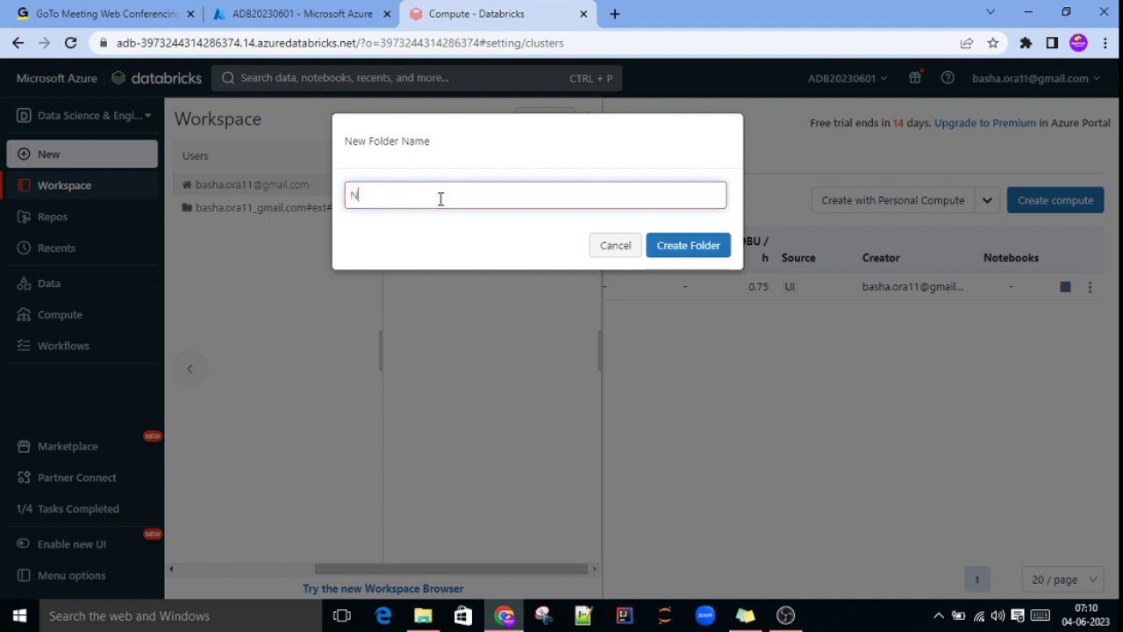
pyautogui.write('otebooks')
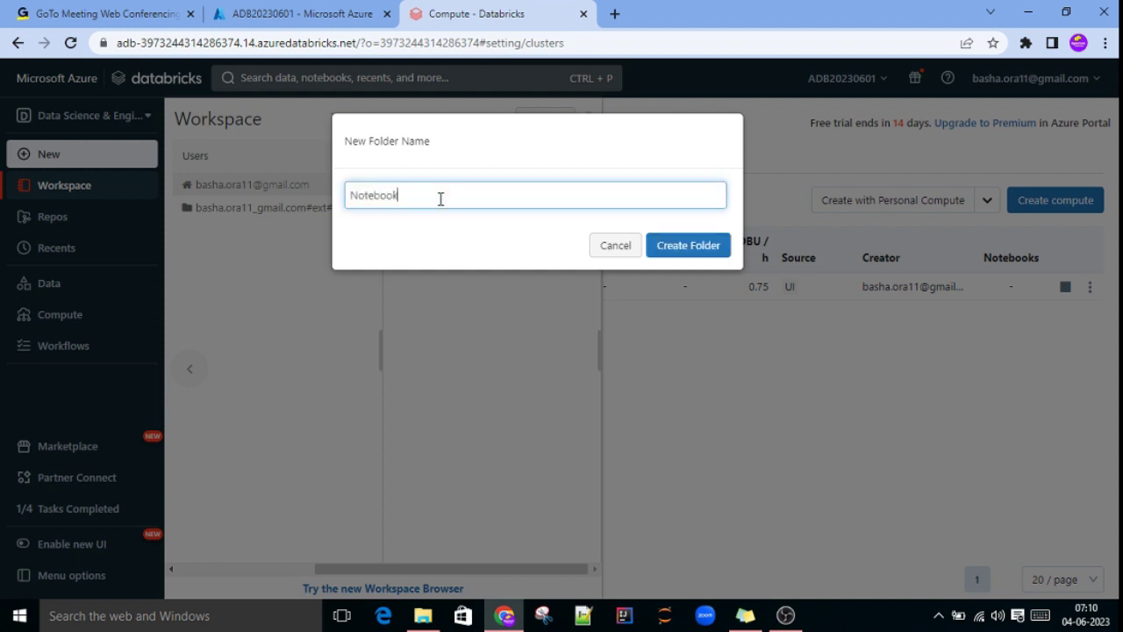
pyautogui.click(713, 254)
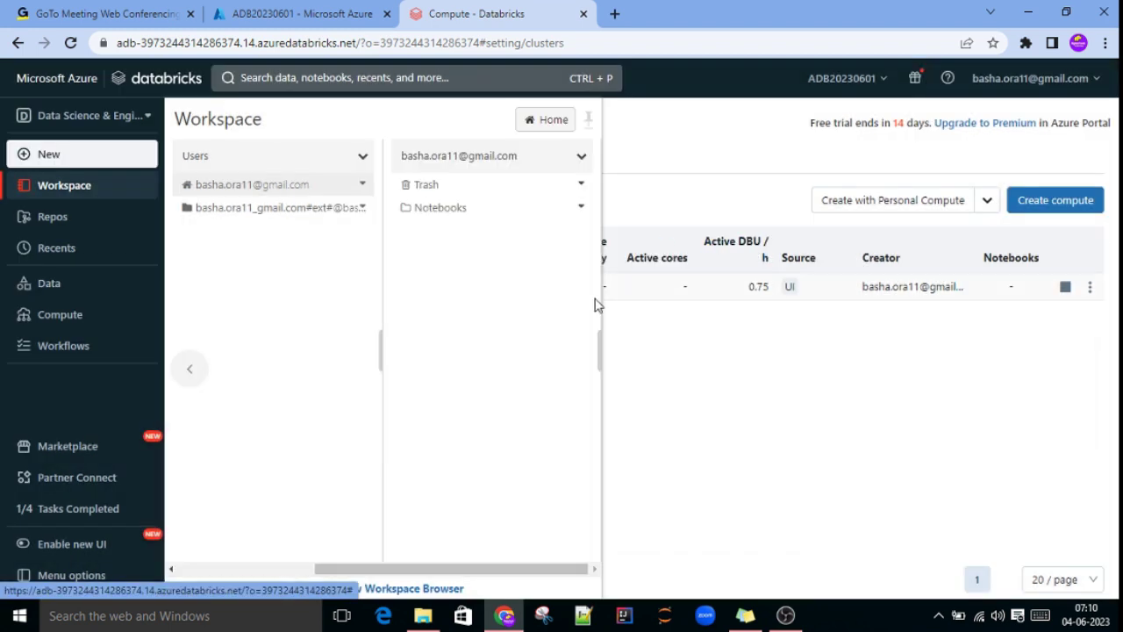
# Step: Create a new notebook inside the Notebooks folder
pyautogui.click(580, 210)
pyautogui.click(479, 209)
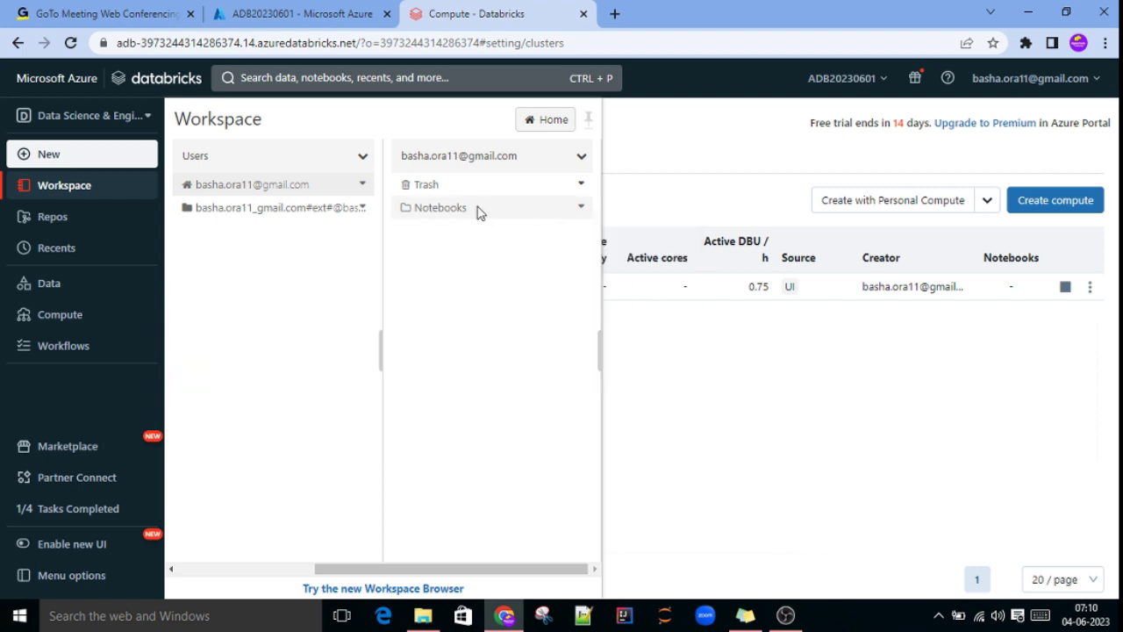
pyautogui.click(581, 158)
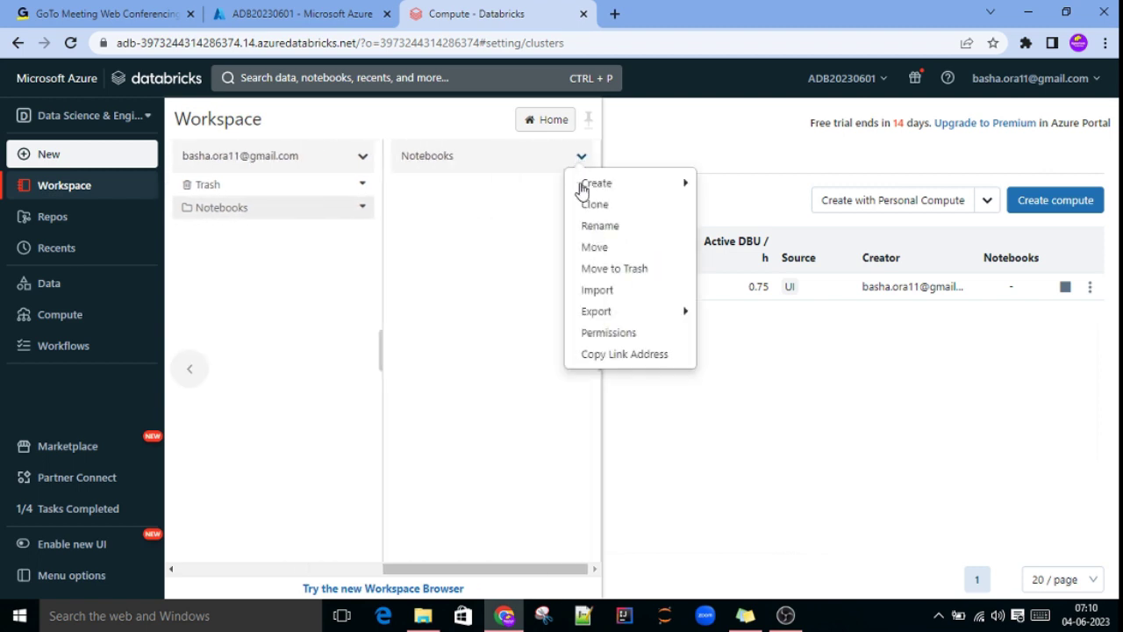
pyautogui.moveTo(689, 186)
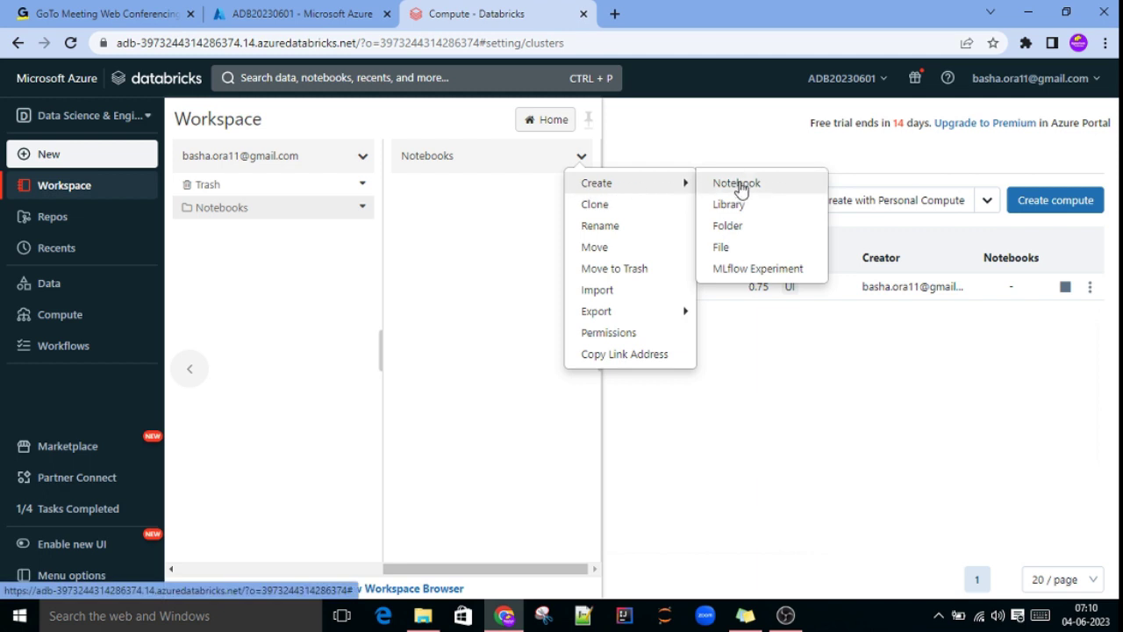
pyautogui.click(436, 220)
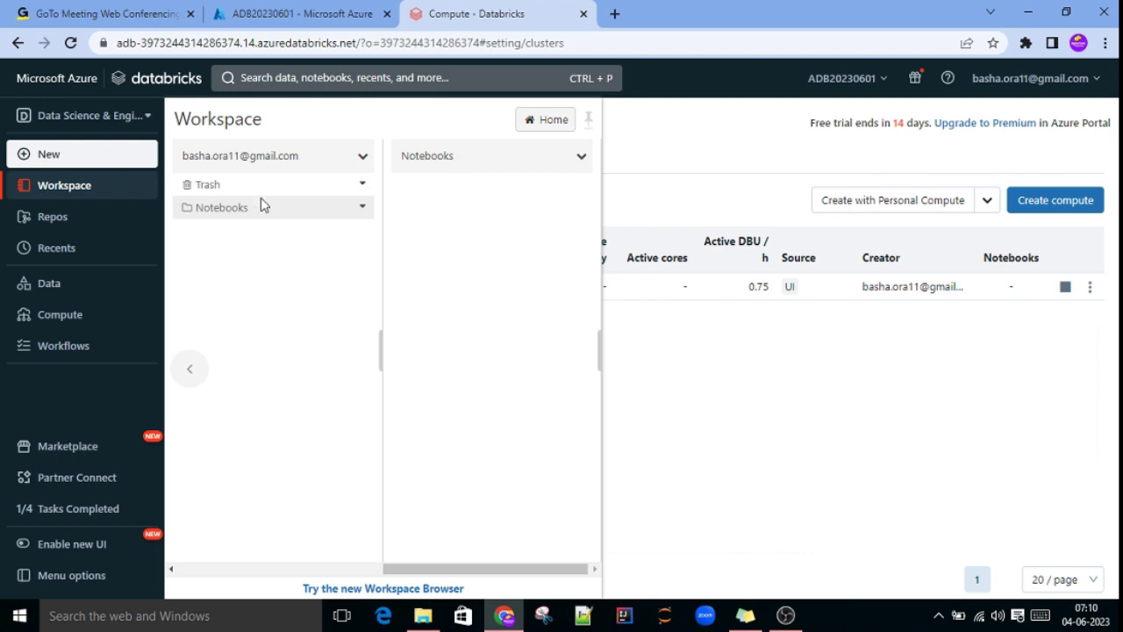
pyautogui.click(580, 156)
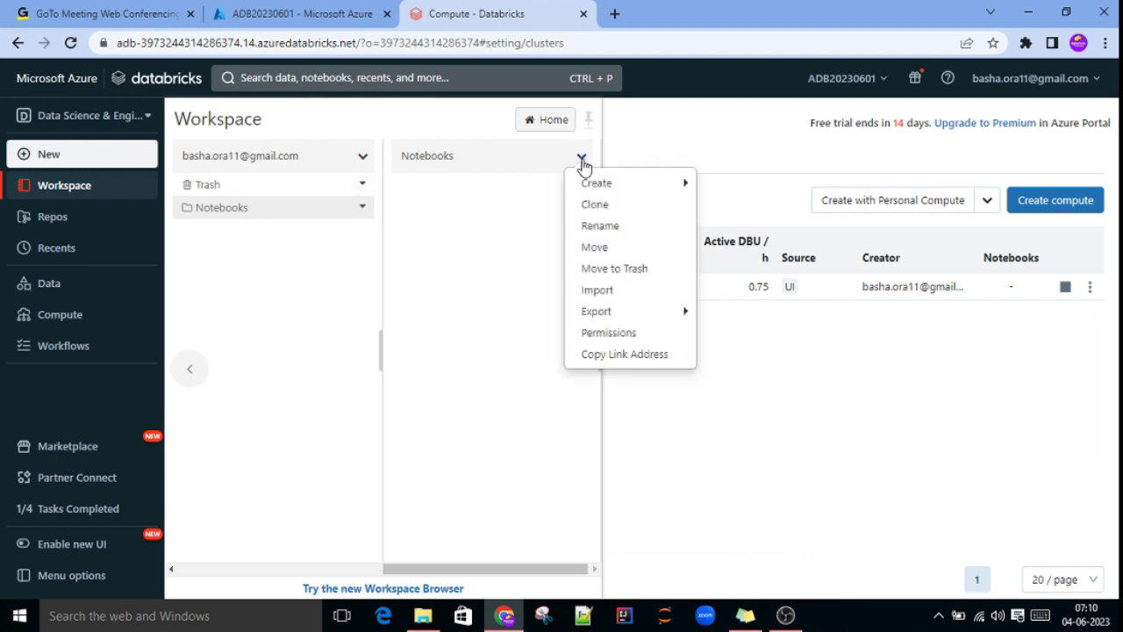
pyautogui.moveTo(626, 184)
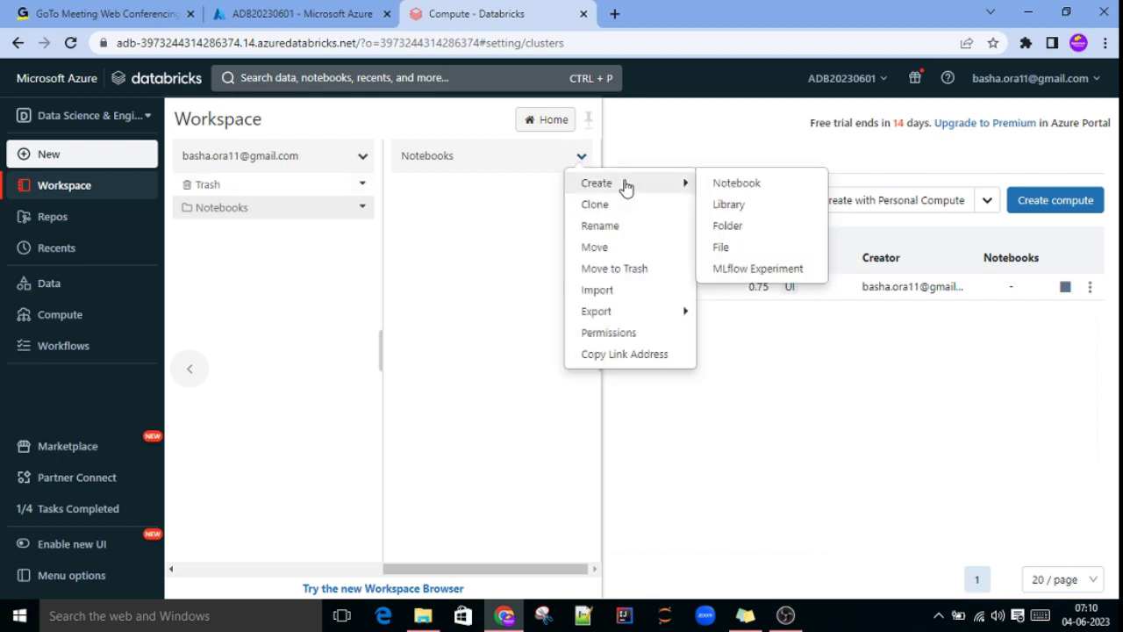
pyautogui.click(722, 187)
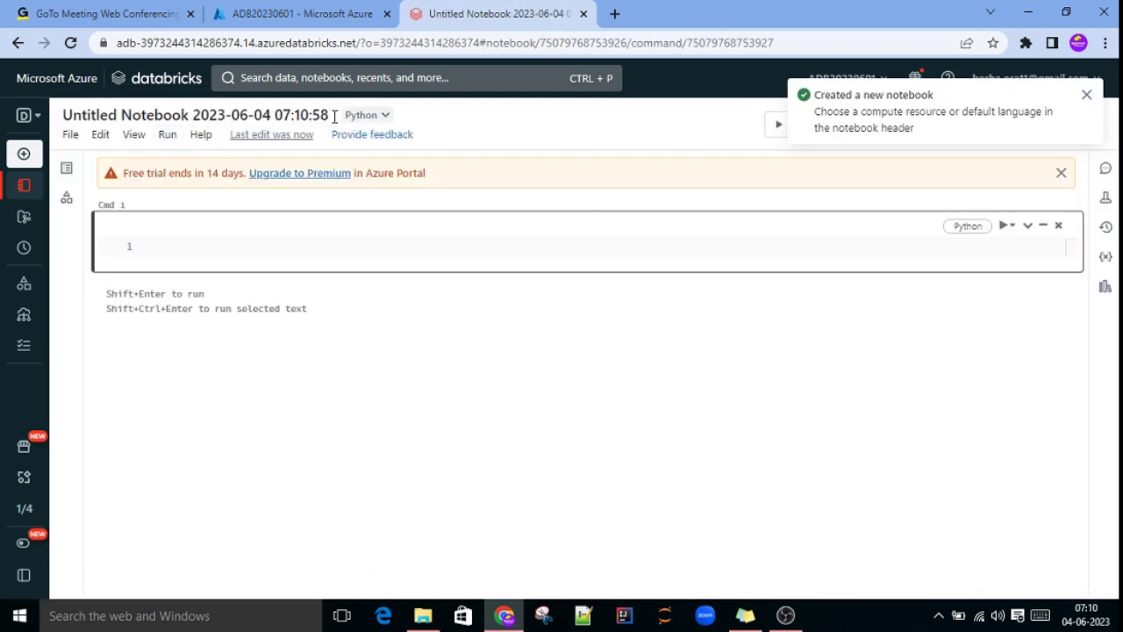
# Step: Rename the new notebook as samplenb
pyautogui.click(325, 114)
pyautogui.moveTo(327, 114); pyautogui.dragTo(53, 121)
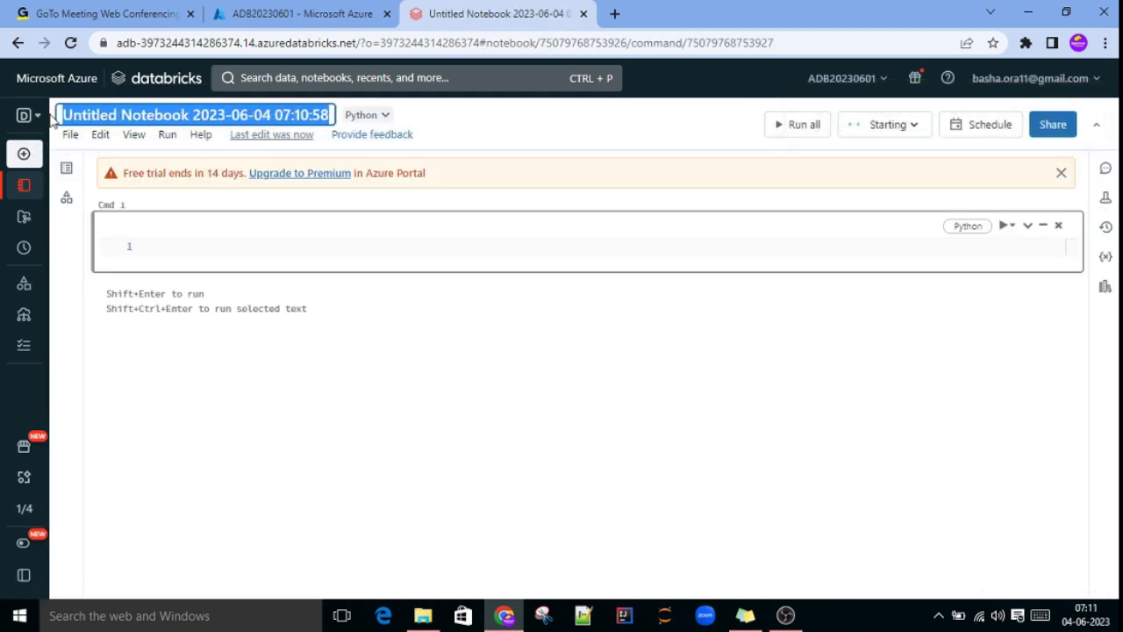
pyautogui.write('samplenb')
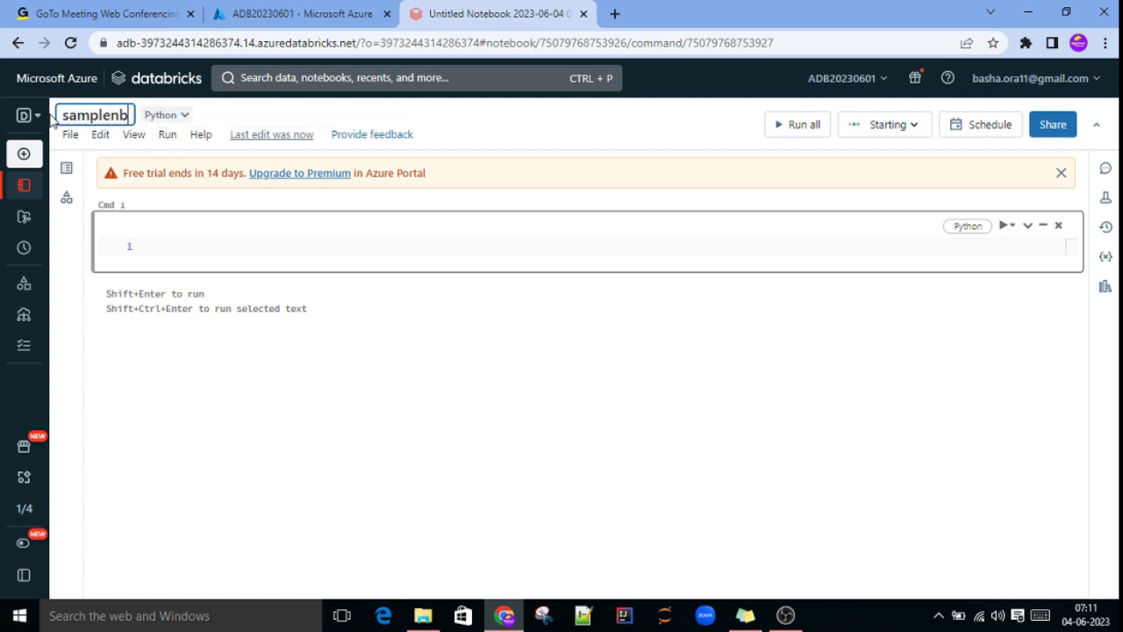
pyautogui.click(226, 237)
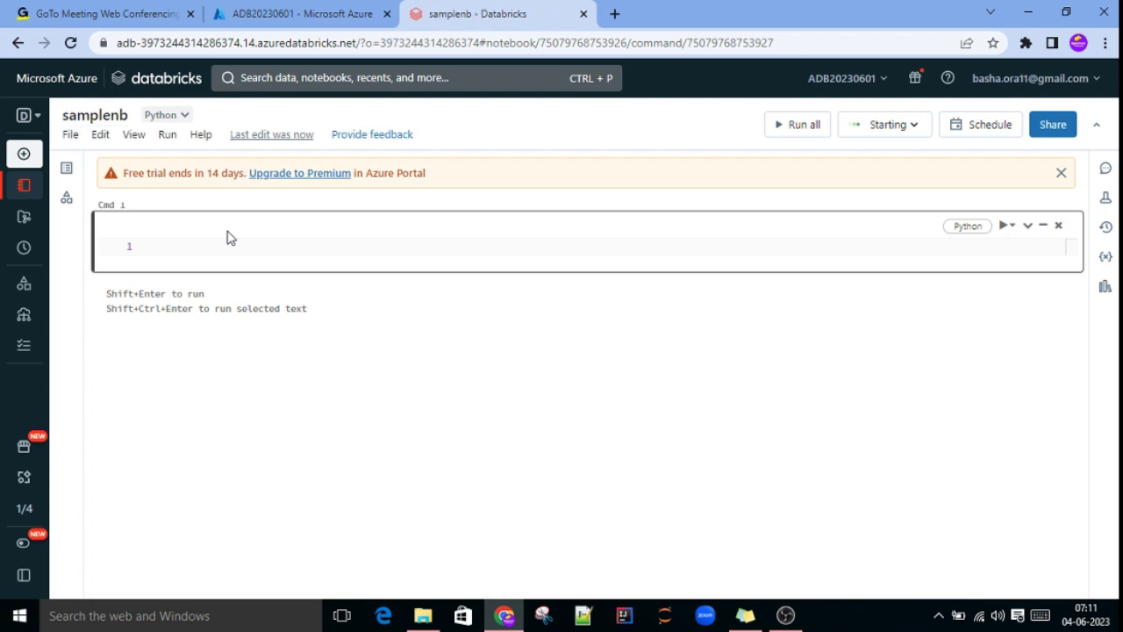
# Step: Enter the Python code print("welcome ADB") in the notebook's first cell
pyautogui.click(250, 244)
pyautogui.write('p')
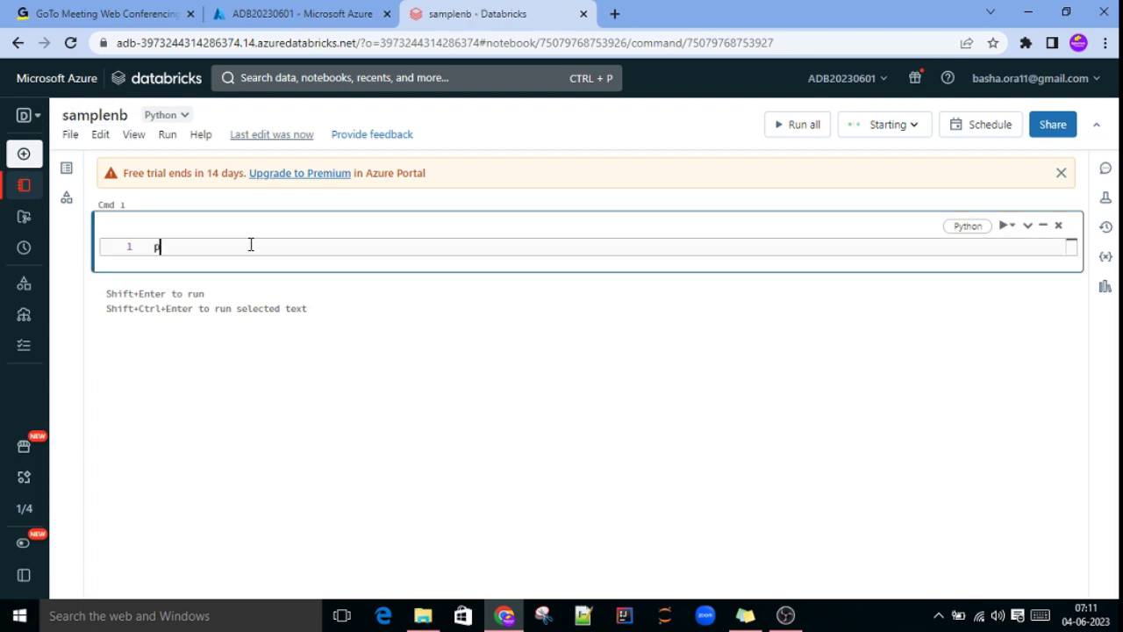
pyautogui.write('rint("')
pyautogui.write('welcome')
pyautogui.write(' t')
pyautogui.write('DB')
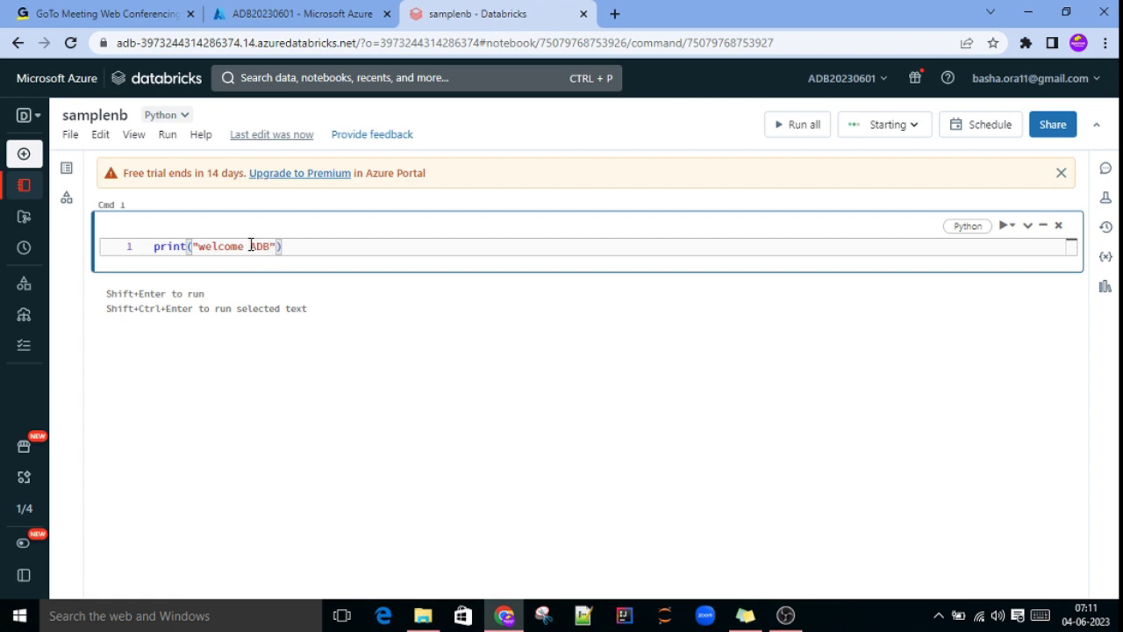
pyautogui.click(543, 253)
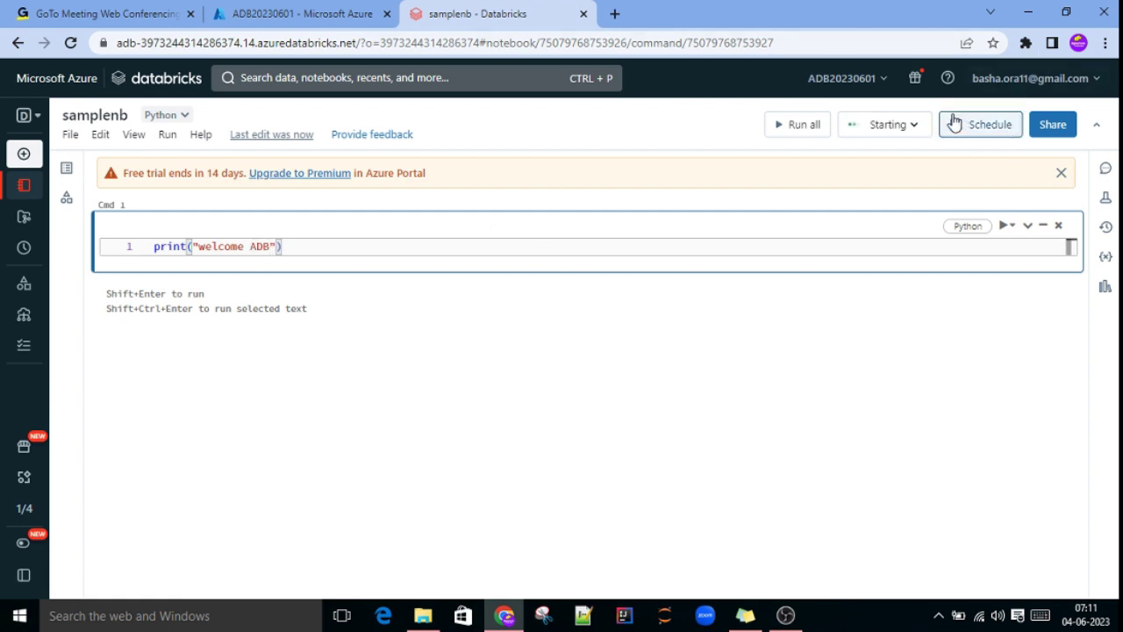
# Step: Check the status and configuration of the cluster attached to the samplenb notebook
pyautogui.click(918, 132)
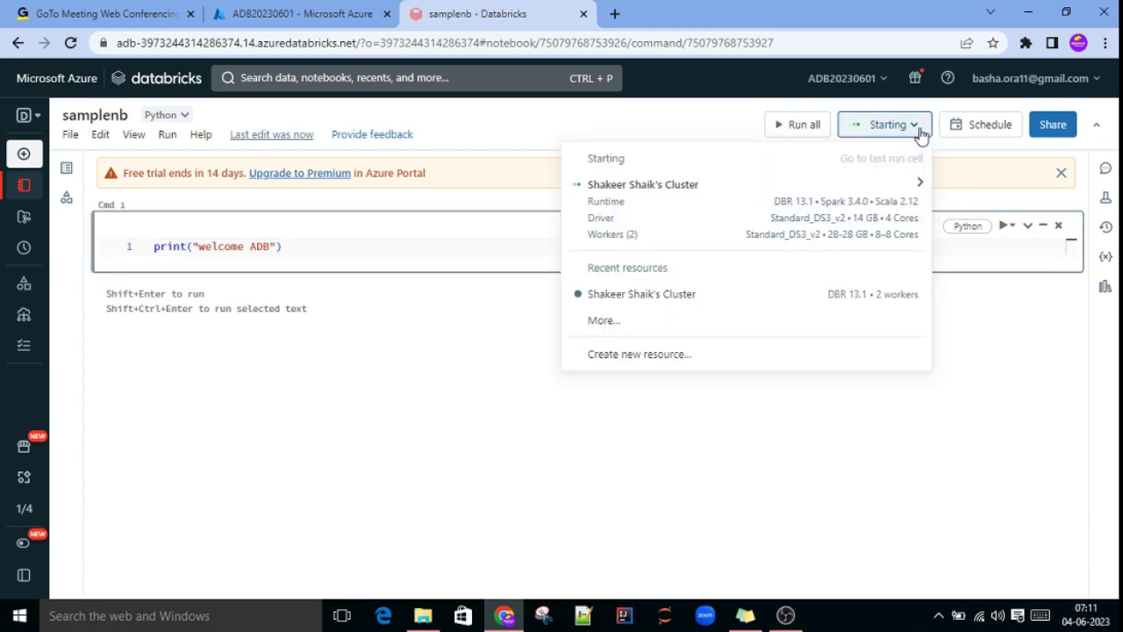
pyautogui.click(919, 132)
pyautogui.click(400, 247)
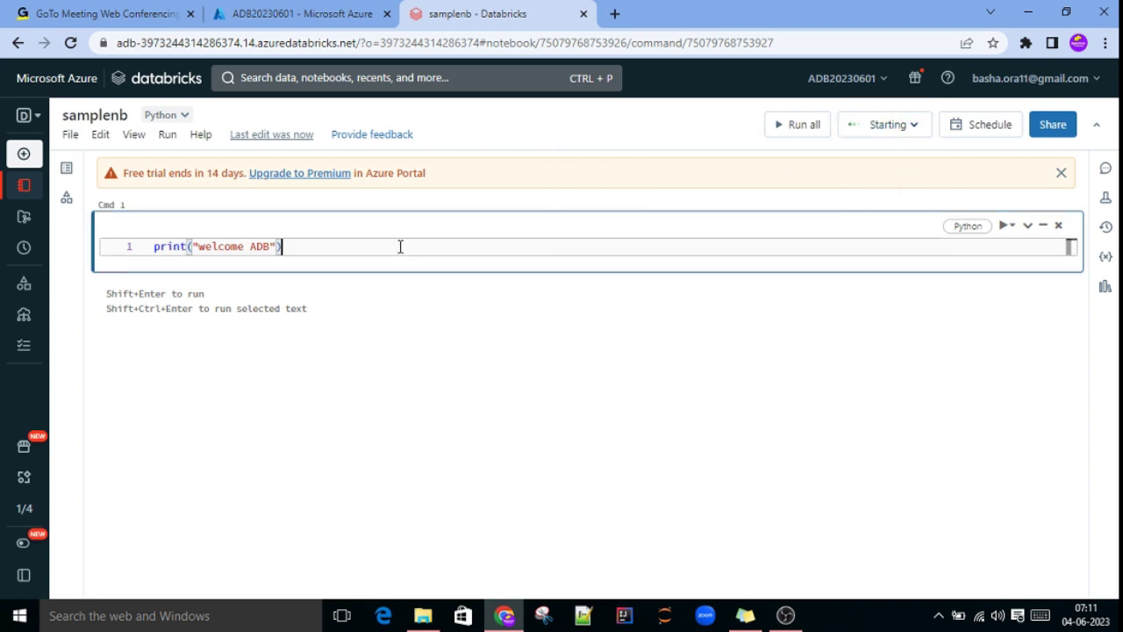
pyautogui.click(975, 227)
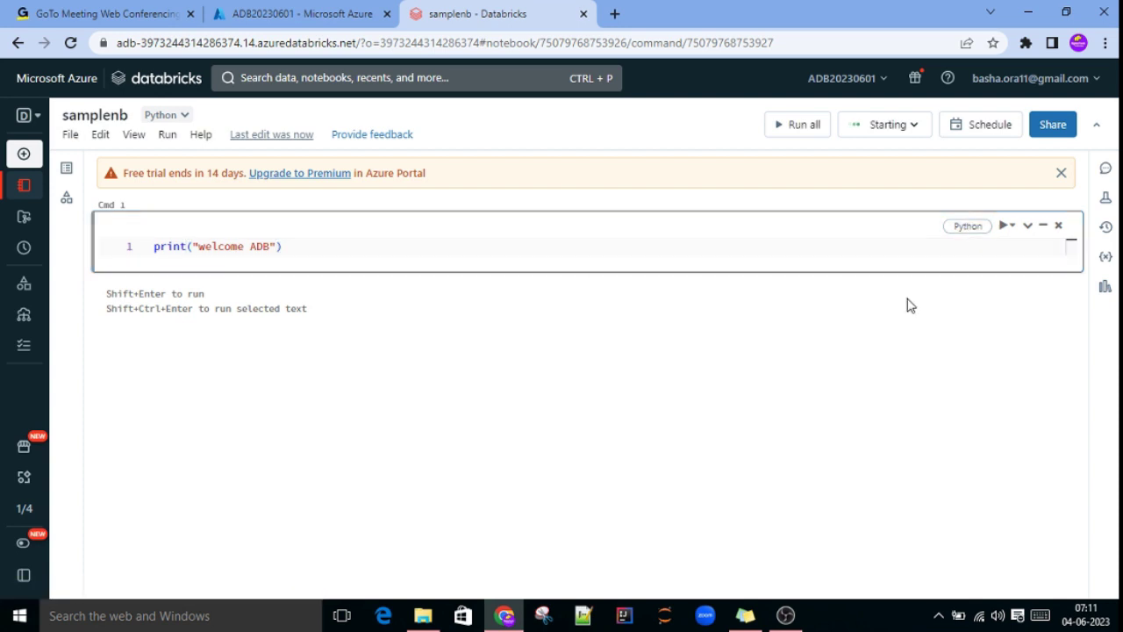
# Step: Check the language options offered for the notebook's first cell and dismiss the Python syntax highlighting notice
pyautogui.click(970, 231)
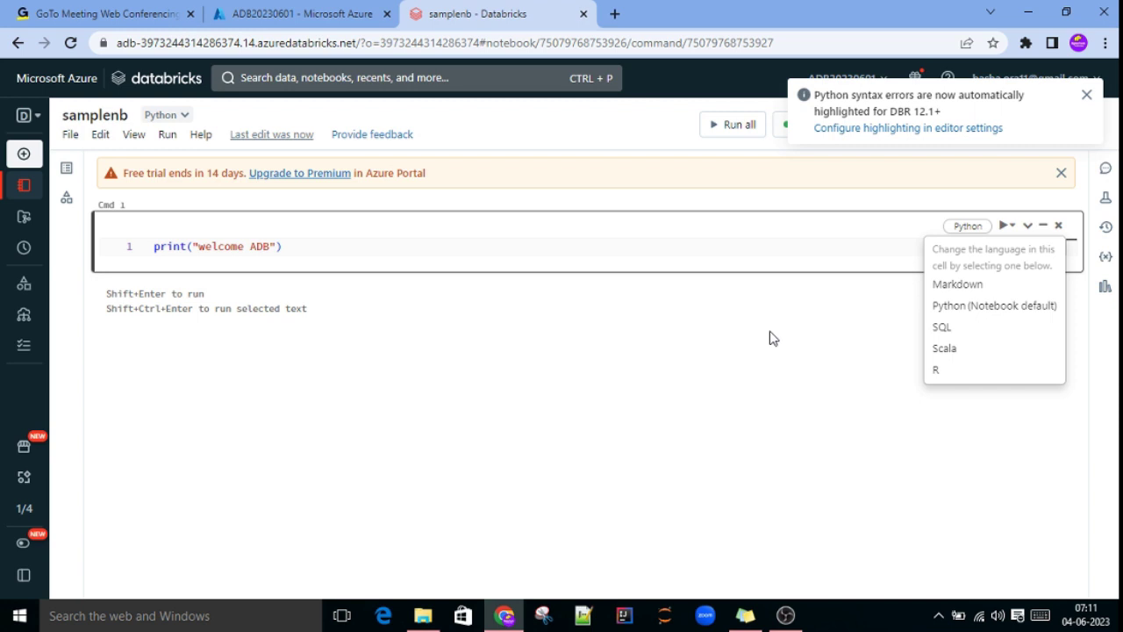
pyautogui.click(303, 244)
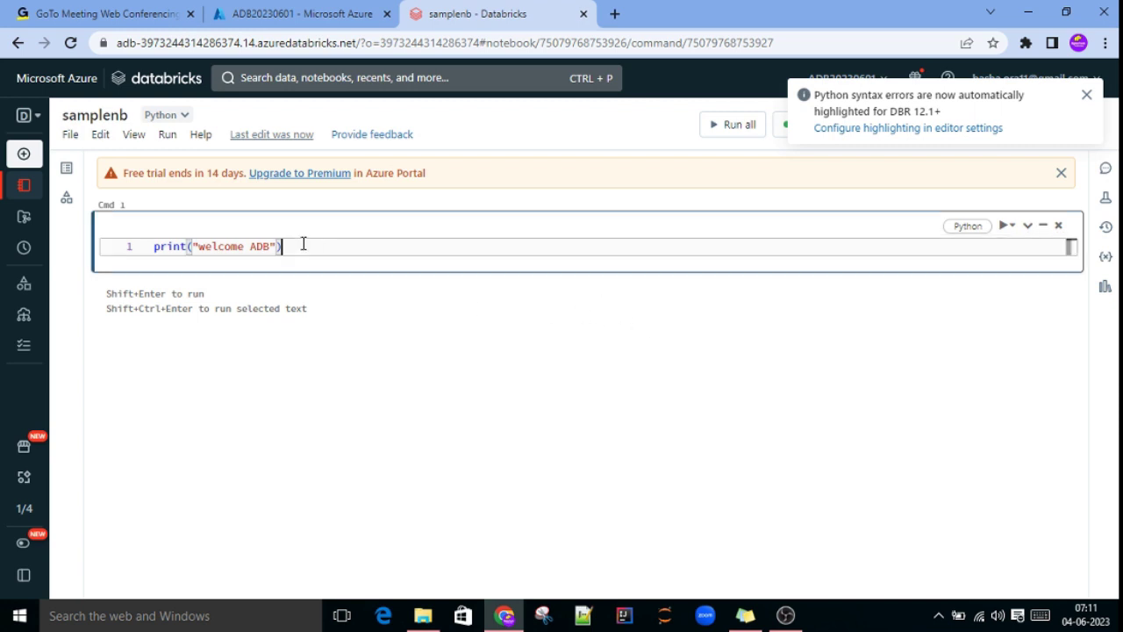
pyautogui.click(1086, 95)
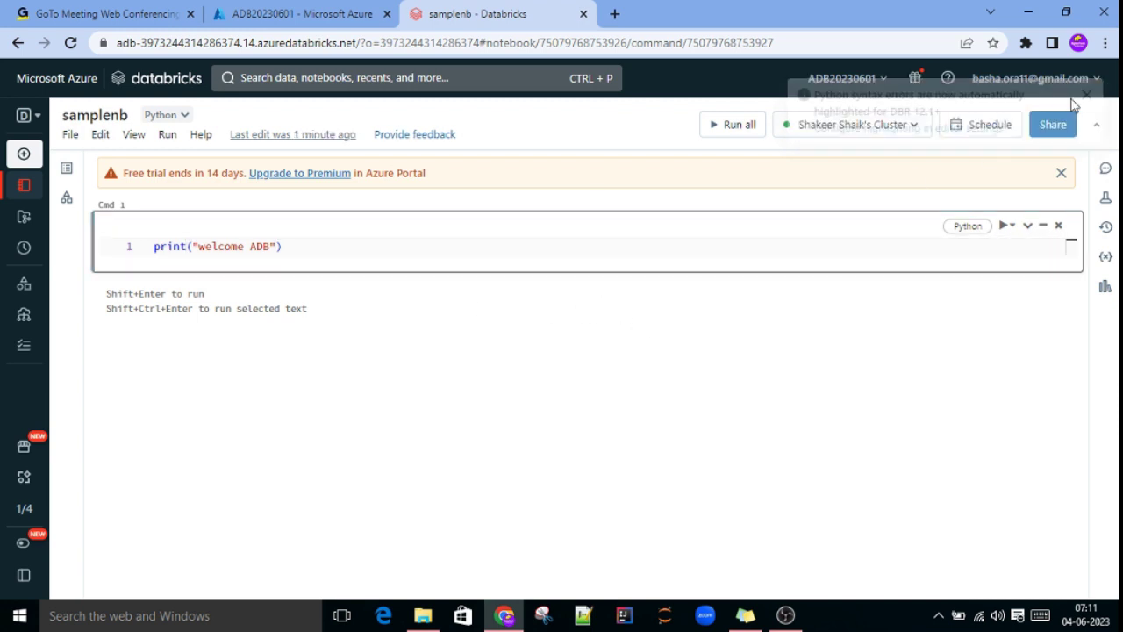
# Step: Run the notebook's print("welcome ADB") cell on the attached cluster and allow the site to show browser notifications
pyautogui.click(367, 245)
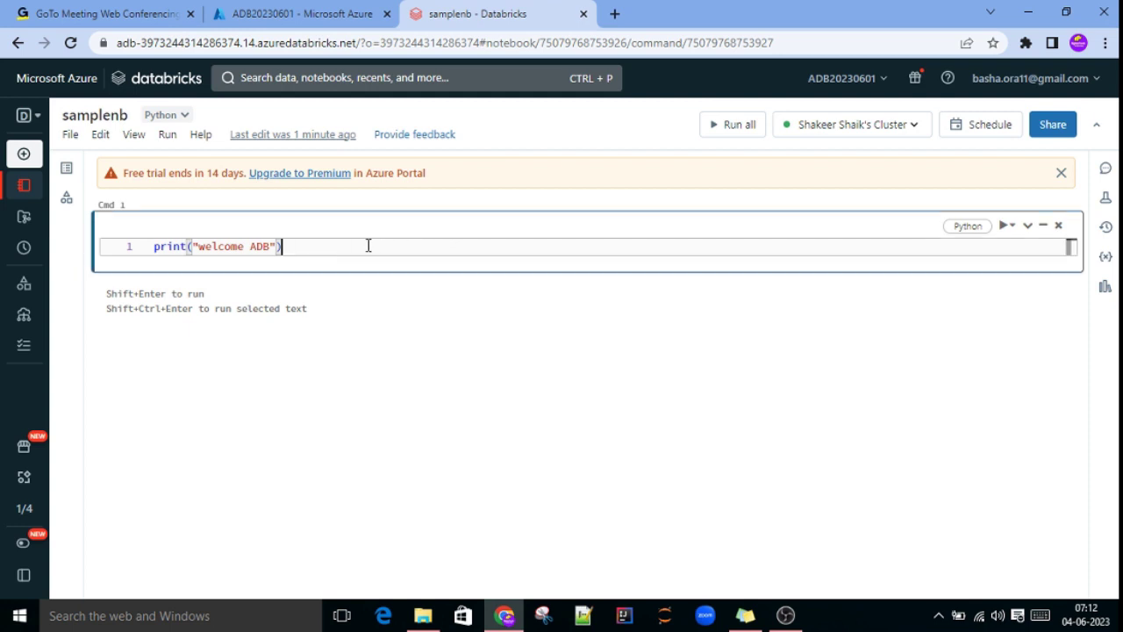
pyautogui.click(1000, 227)
pyautogui.click(1005, 248)
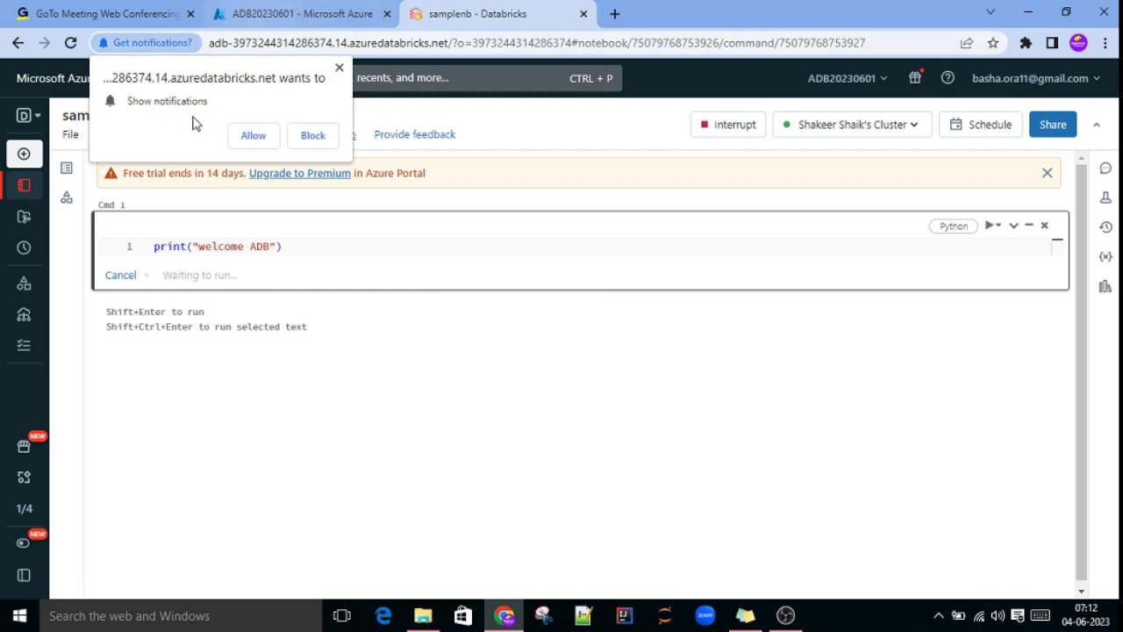
pyautogui.click(254, 136)
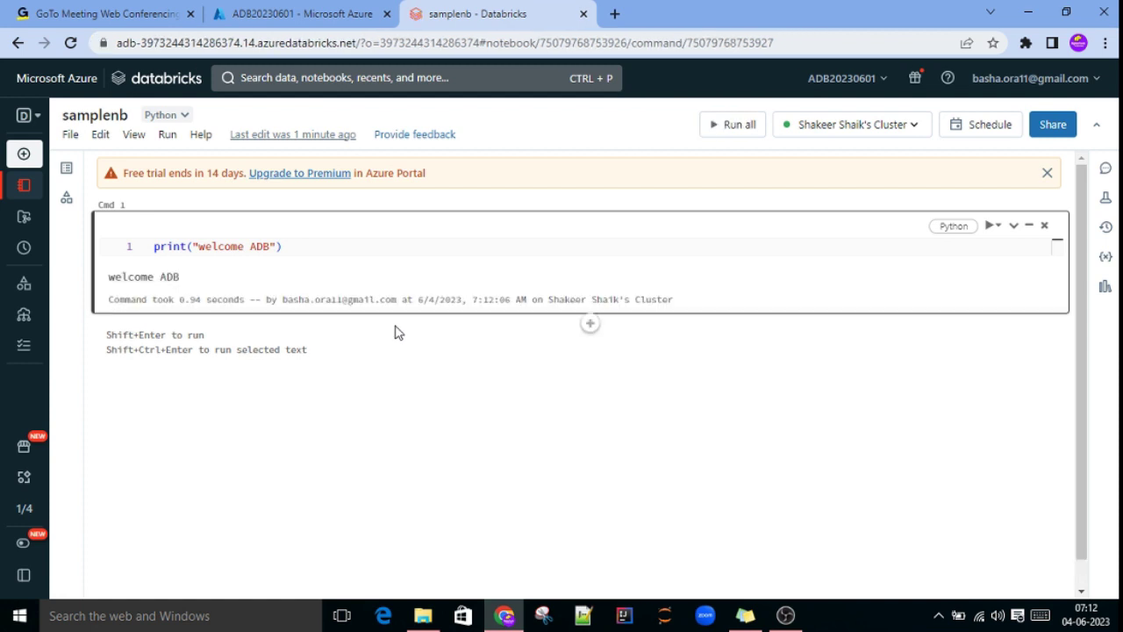
pyautogui.click(300, 250)
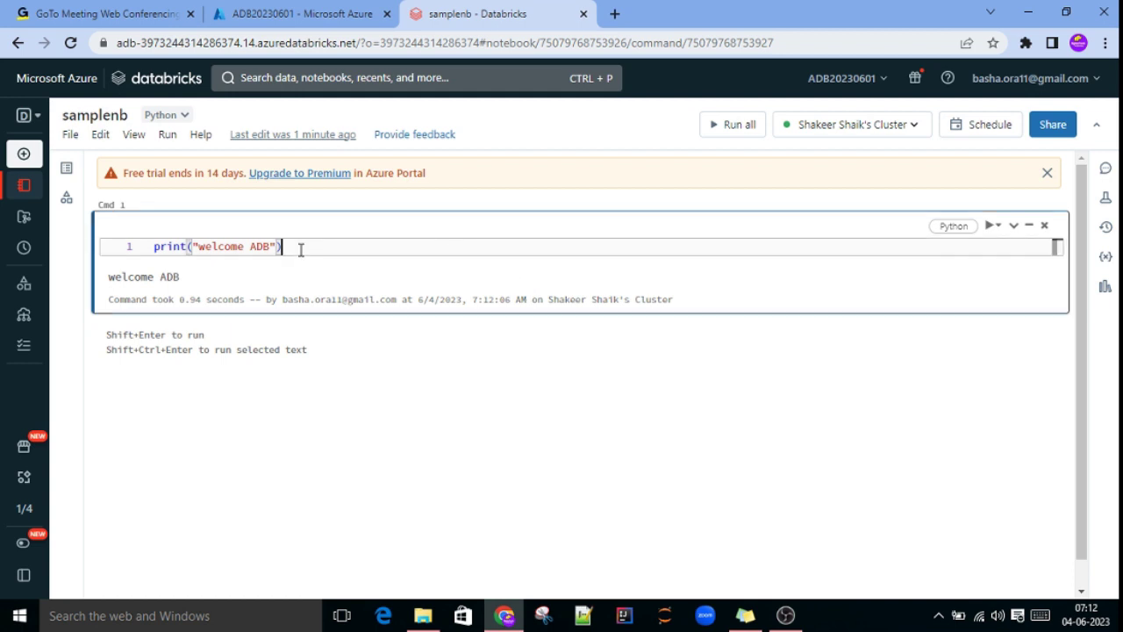